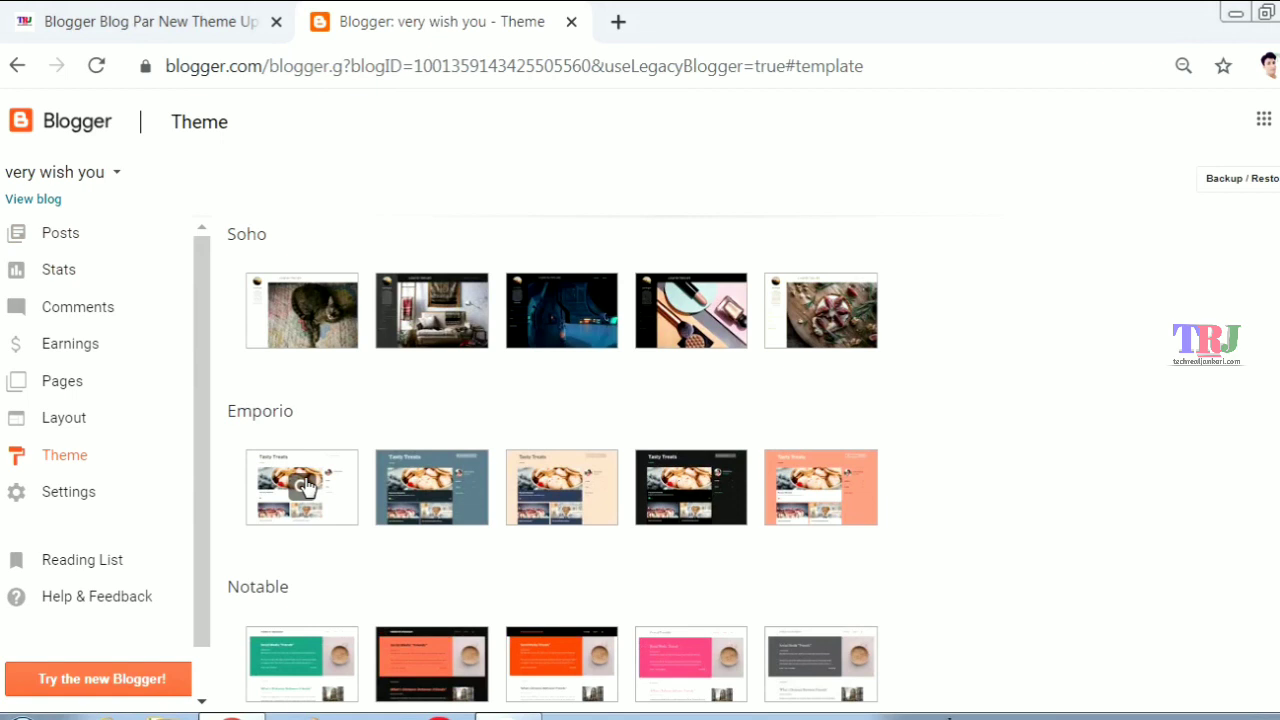
- Preview the first, white variant of the Emporio theme and apply it to the blog
click(306, 487)
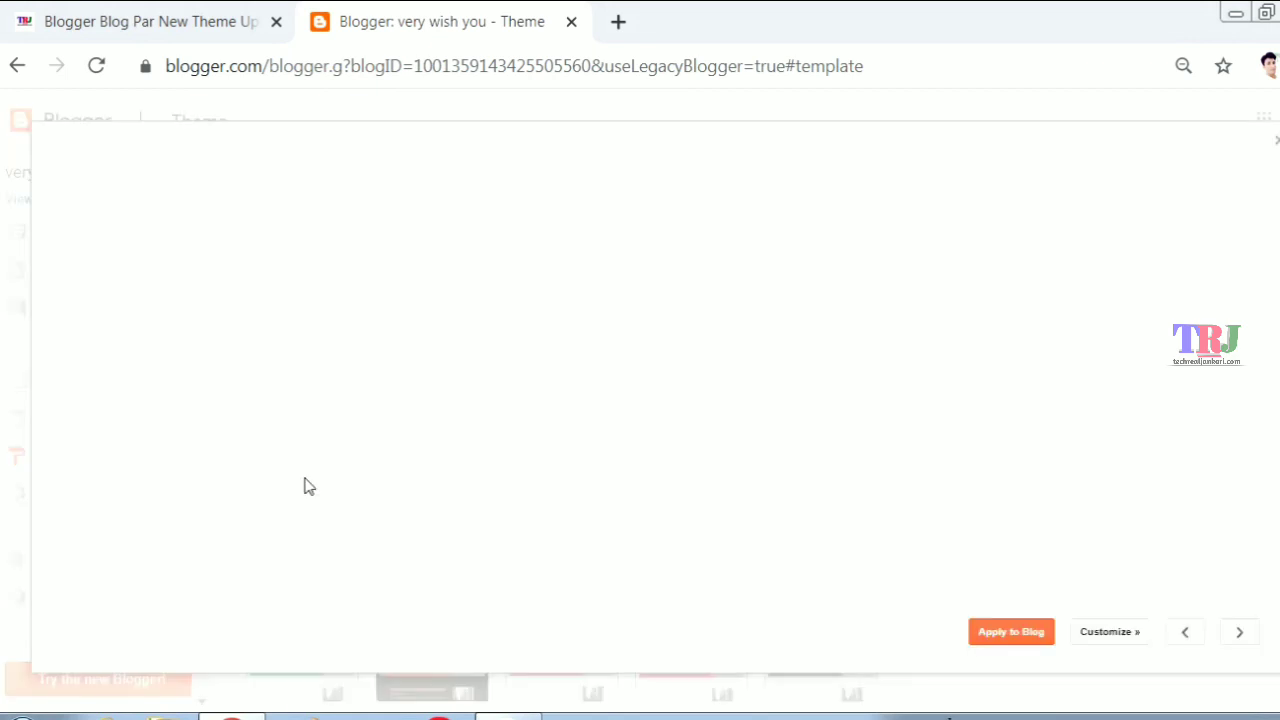
click(1005, 634)
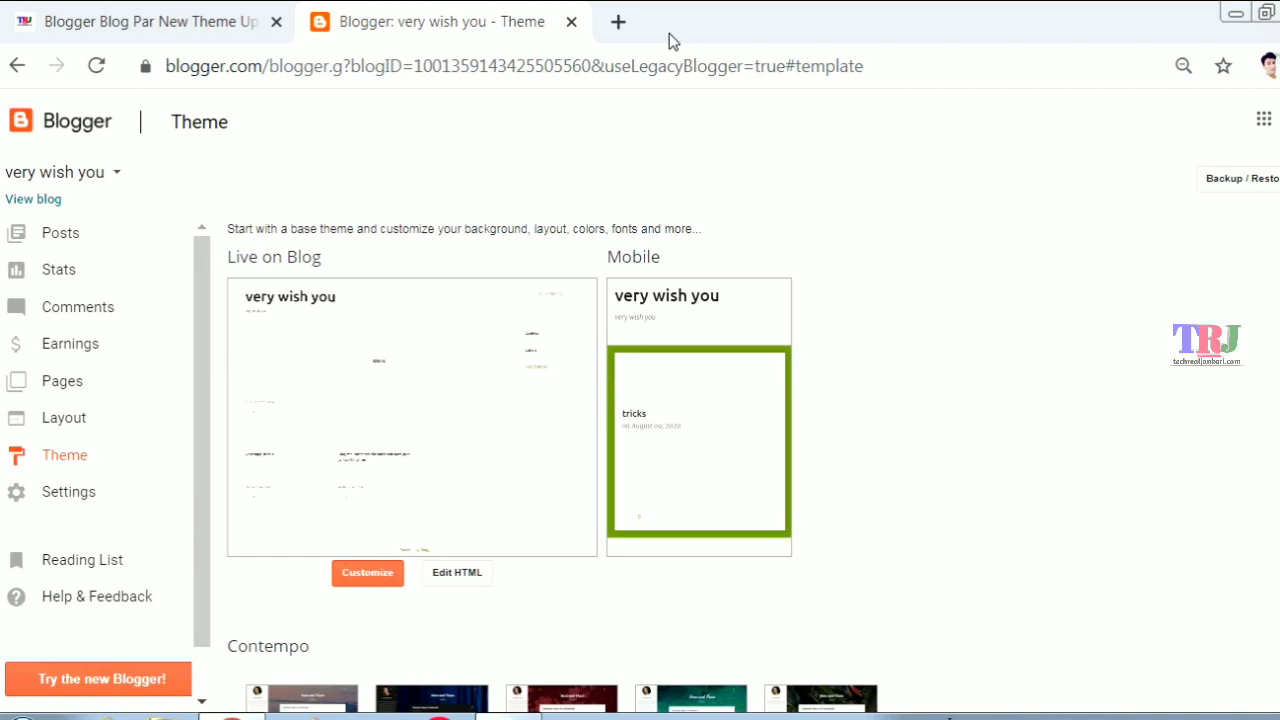
- Search Google for "blogger templates" in a new browser tab
click(618, 21)
text(blo)
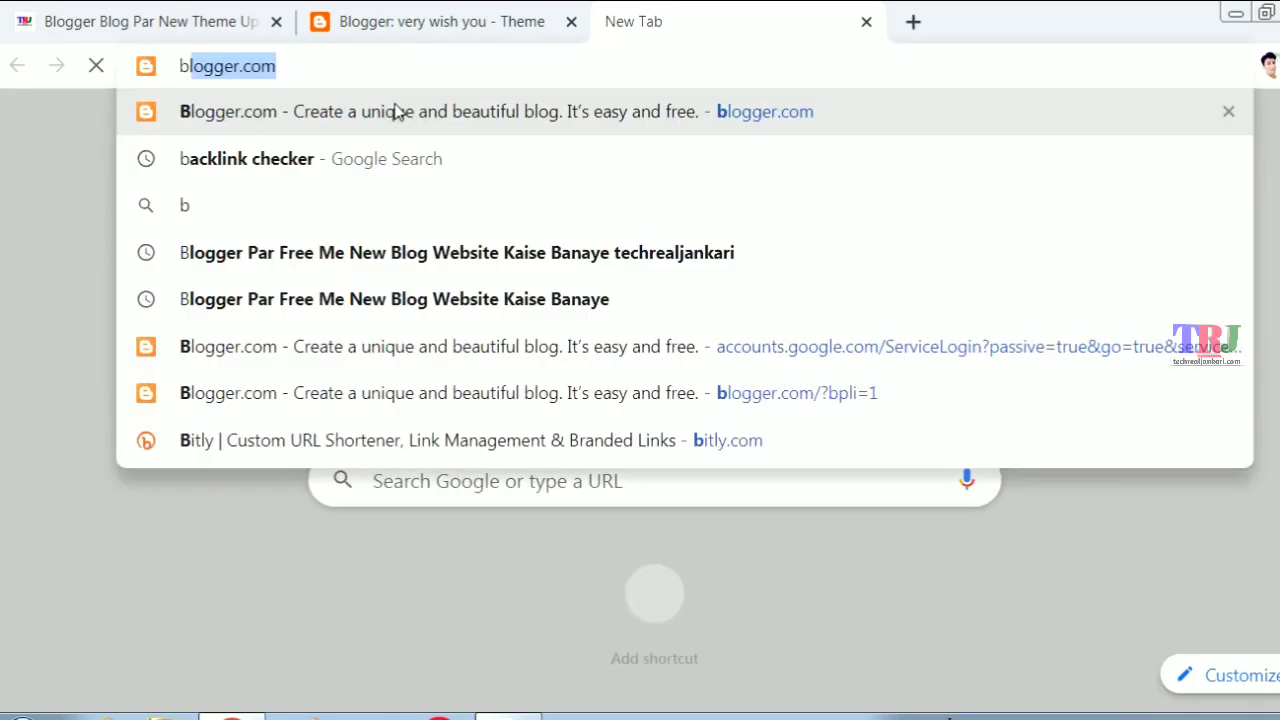
text(gger t)
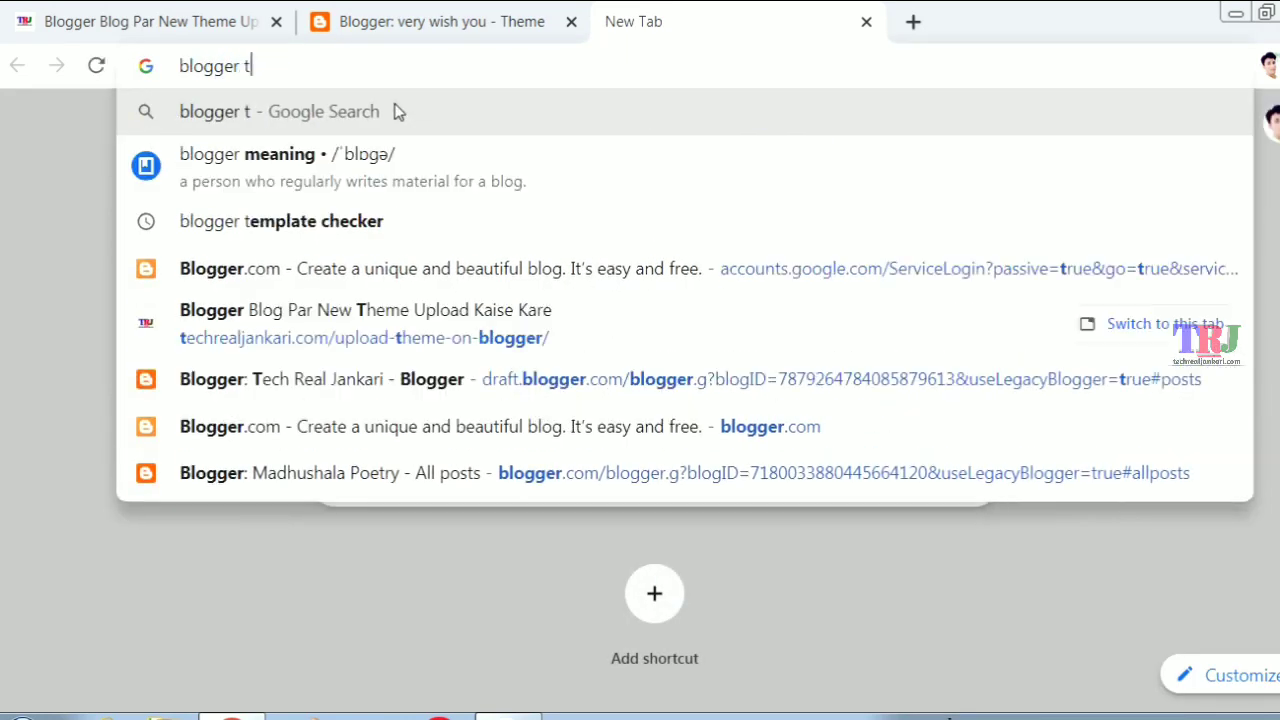
text(emplate)
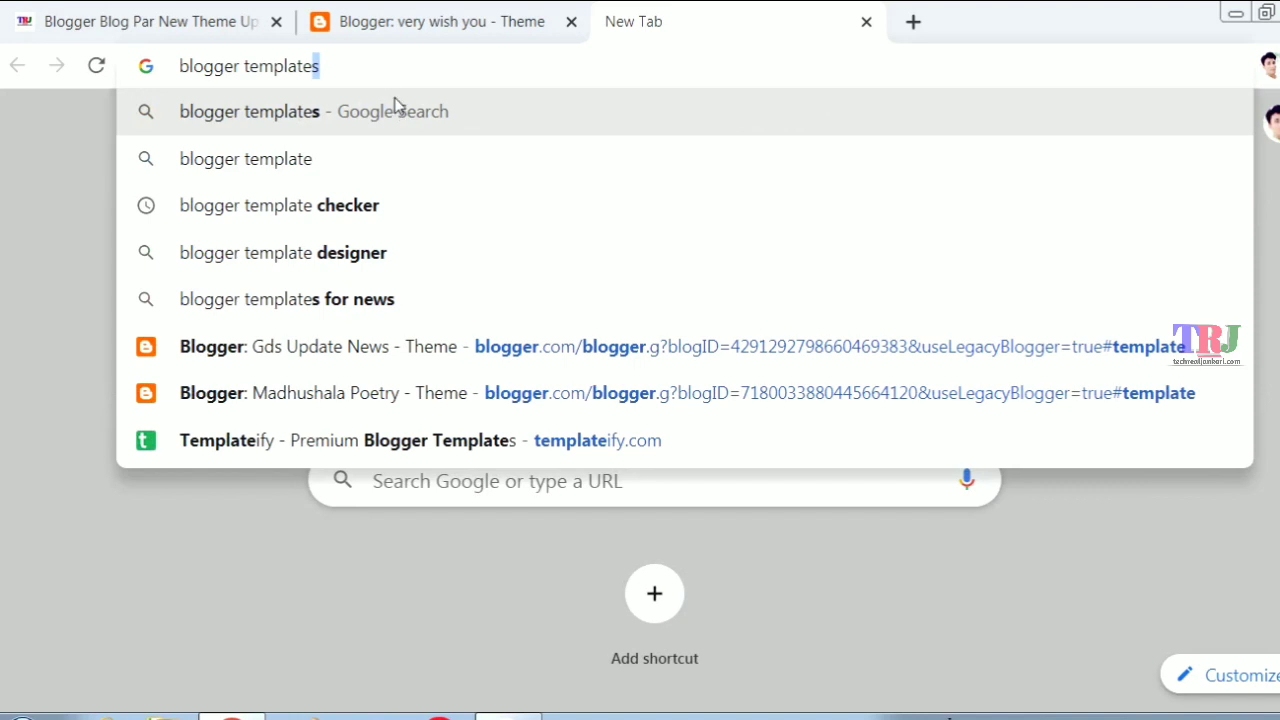
text(s)
key(Return)
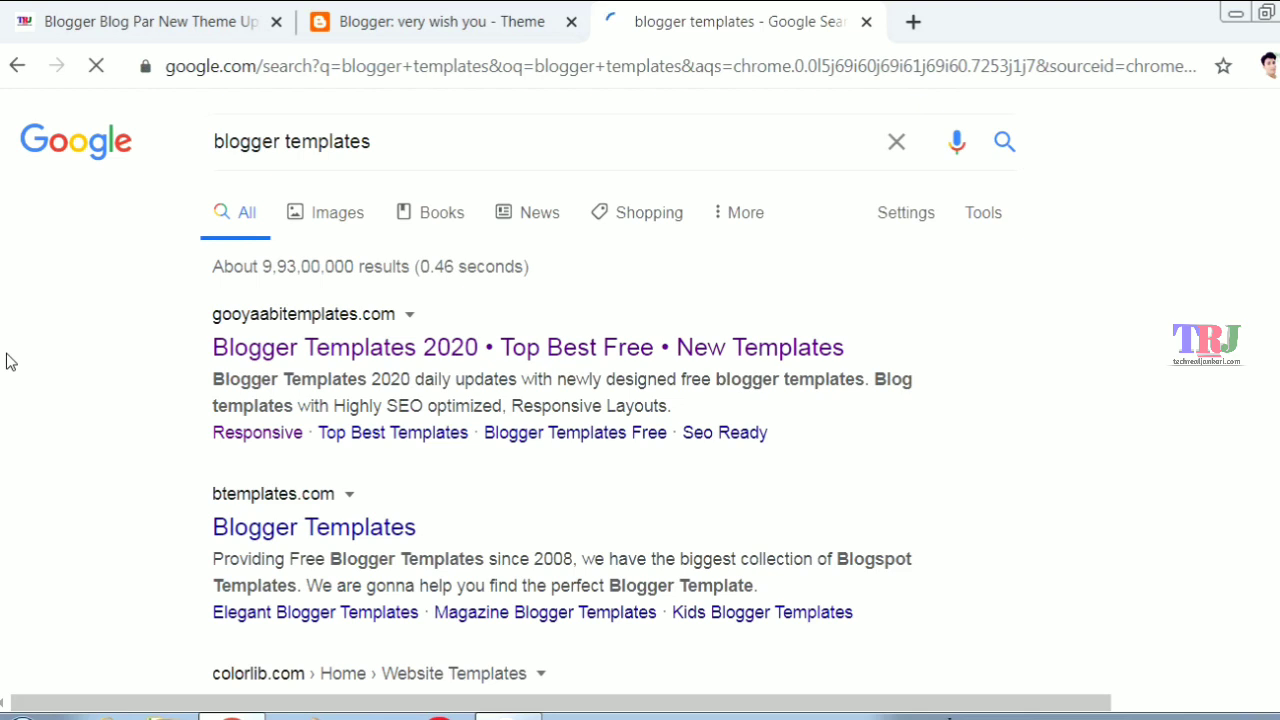
- Look through the search results, open gooyaabitemplates.com and go to its free Blogger templates list
scroll(8, 362, down, 3)
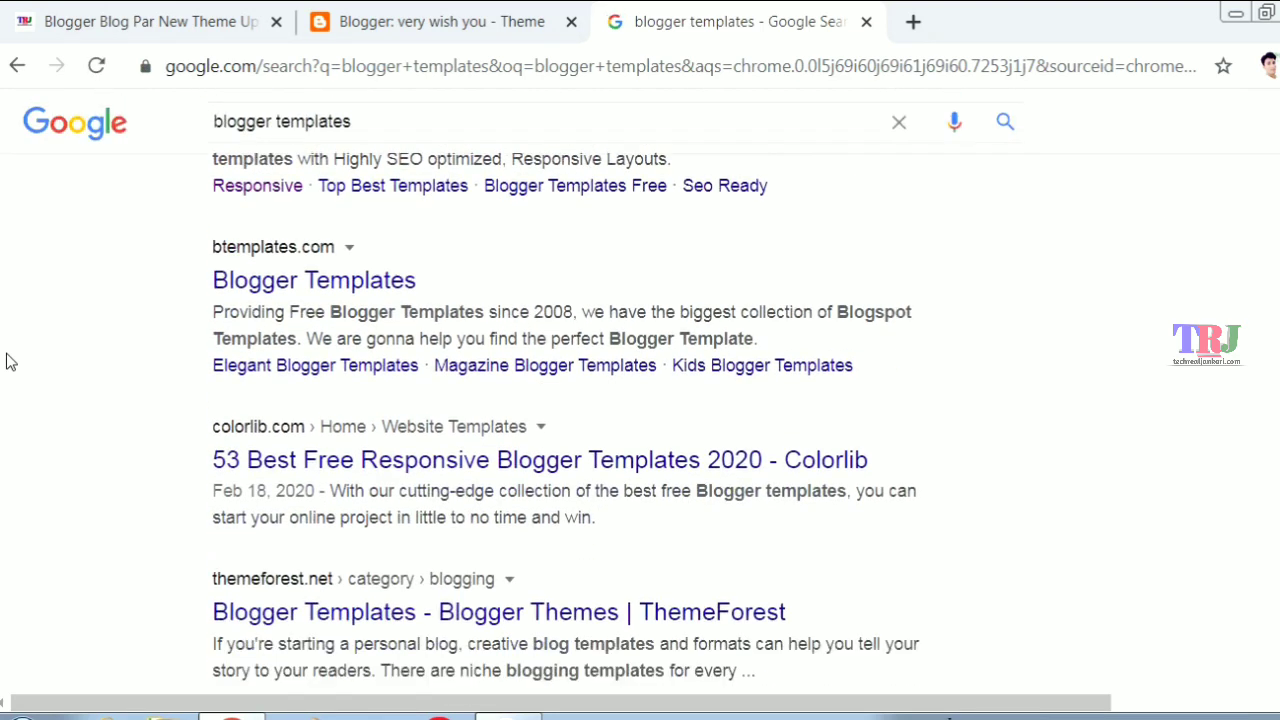
scroll(8, 362, down, 3)
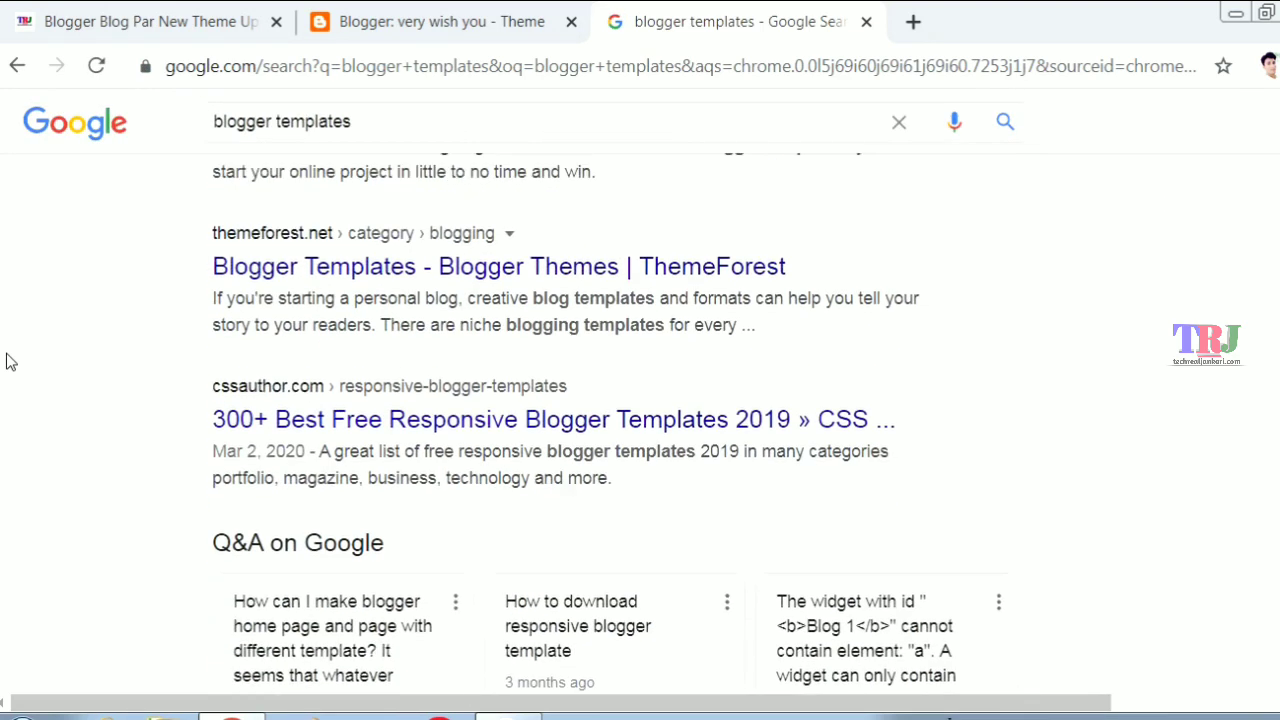
scroll(8, 362, up, 6)
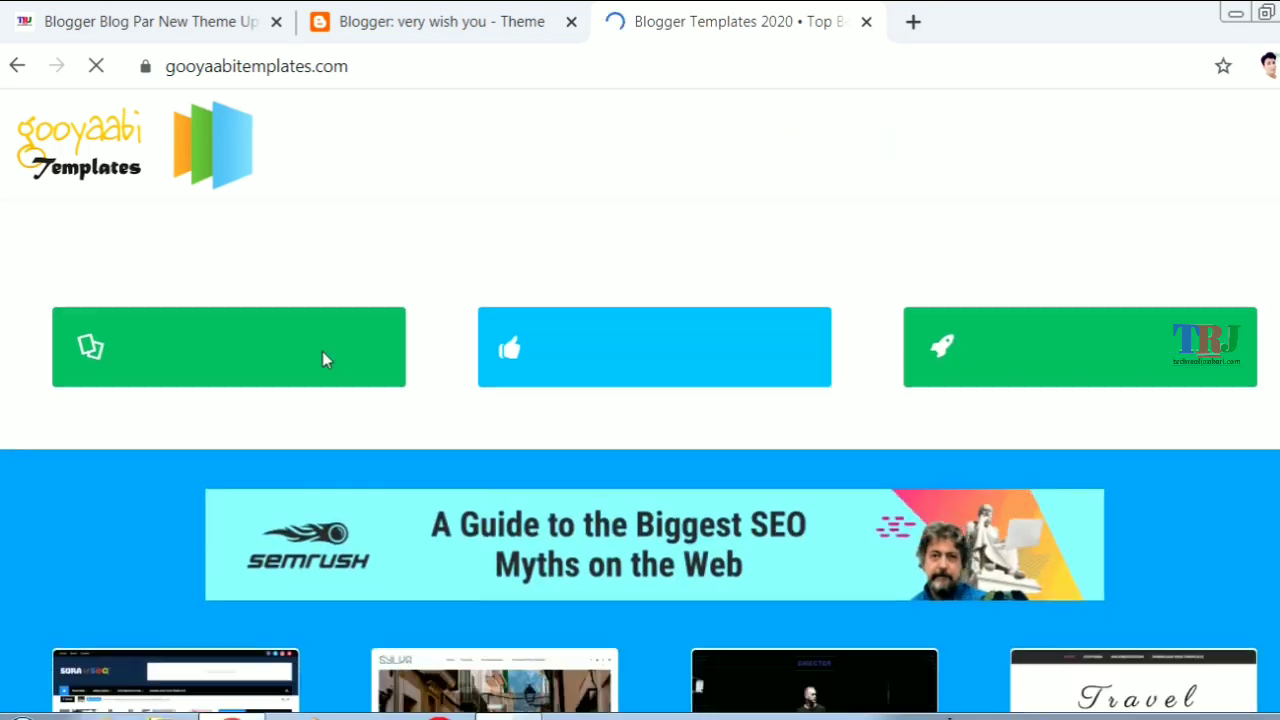
click(660, 379)
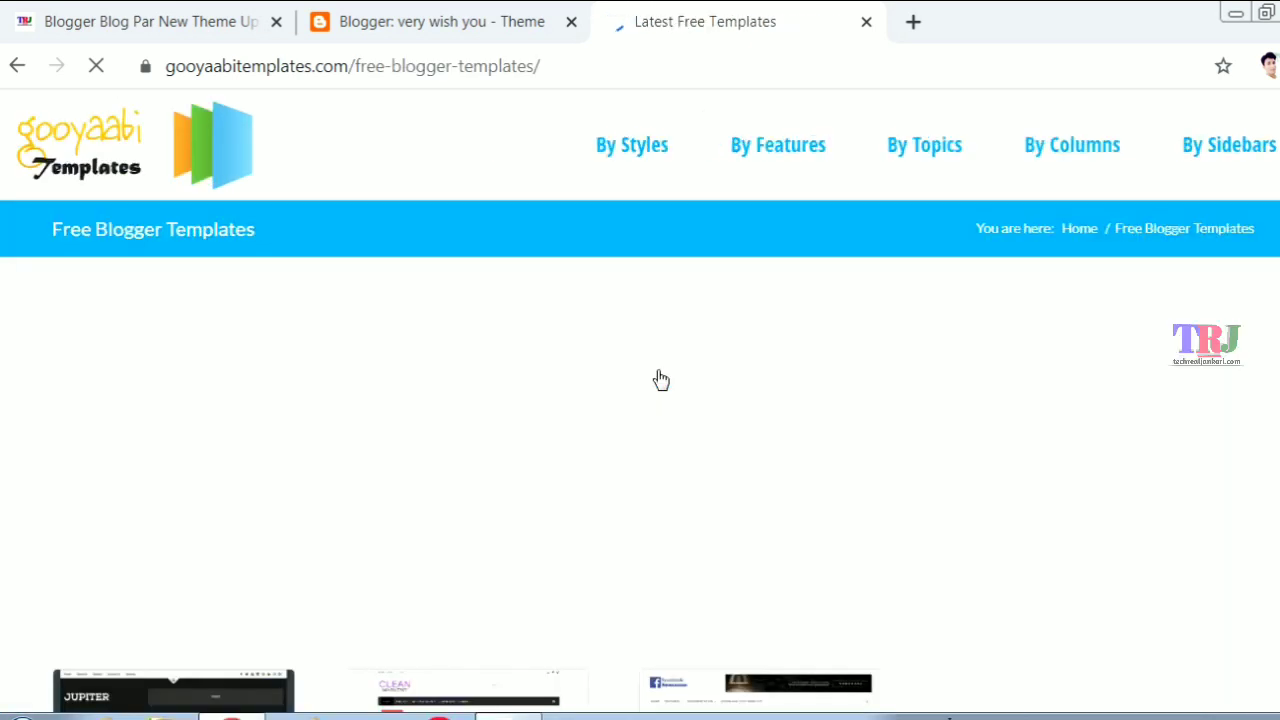
- Browse the free Blogger templates list and open the Smag template's page
scroll(660, 379, down, 4)
scroll(660, 379, down, 1)
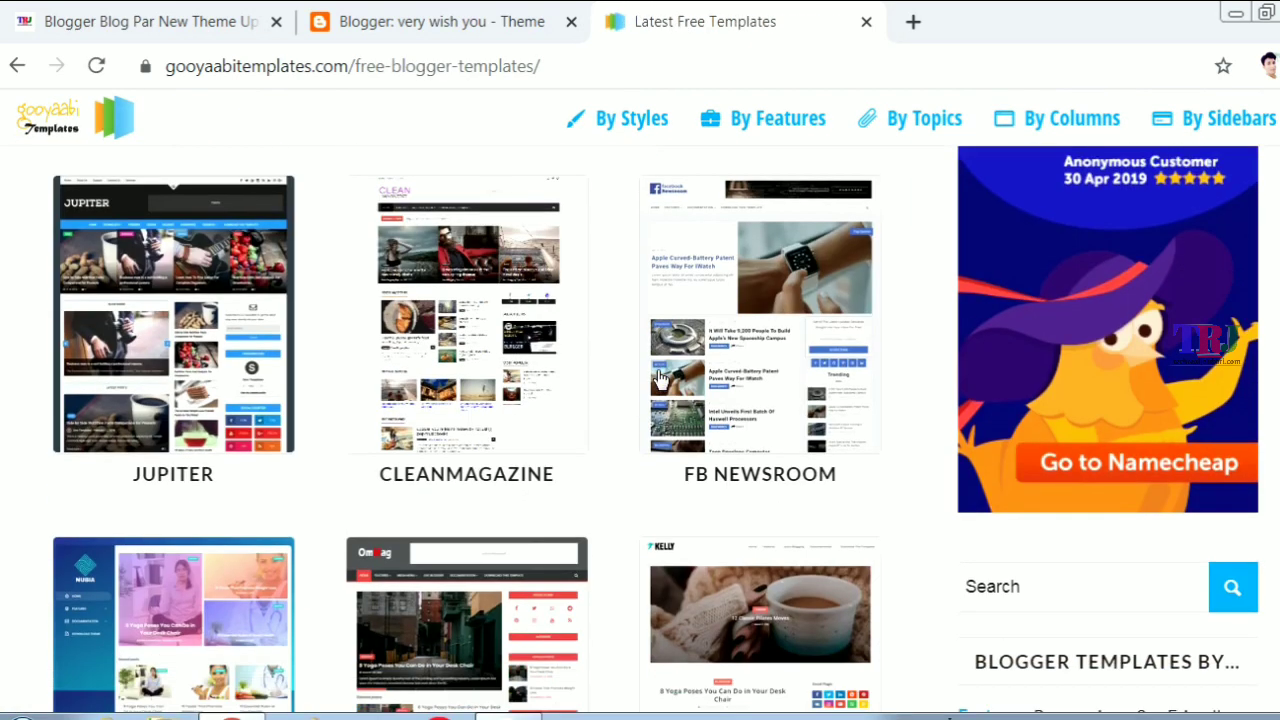
scroll(660, 379, down, 8)
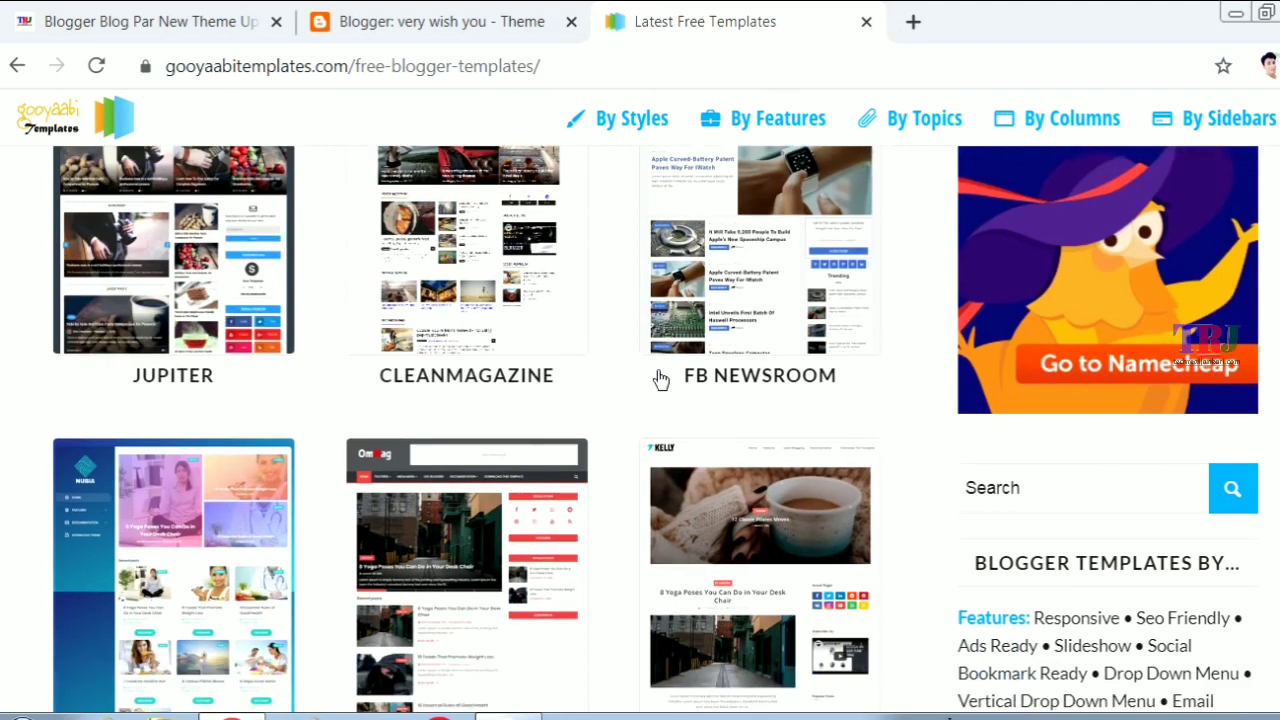
scroll(660, 379, down, 3)
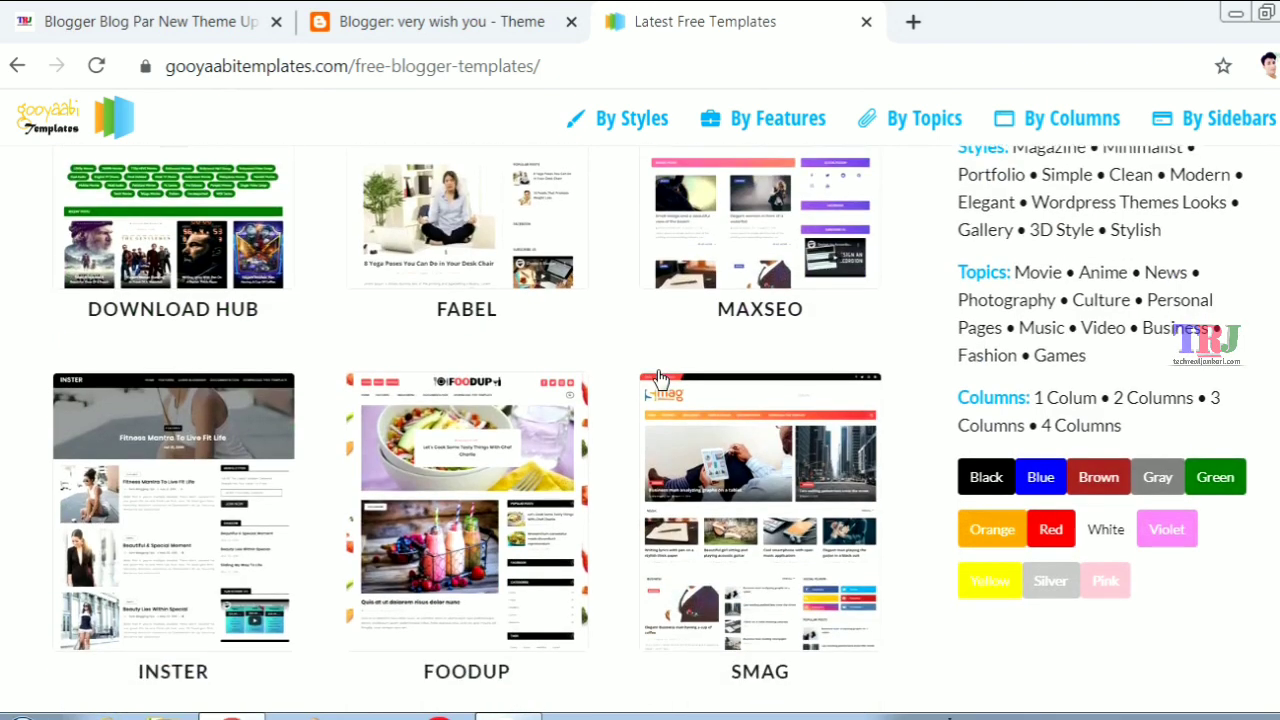
scroll(660, 379, up, 3)
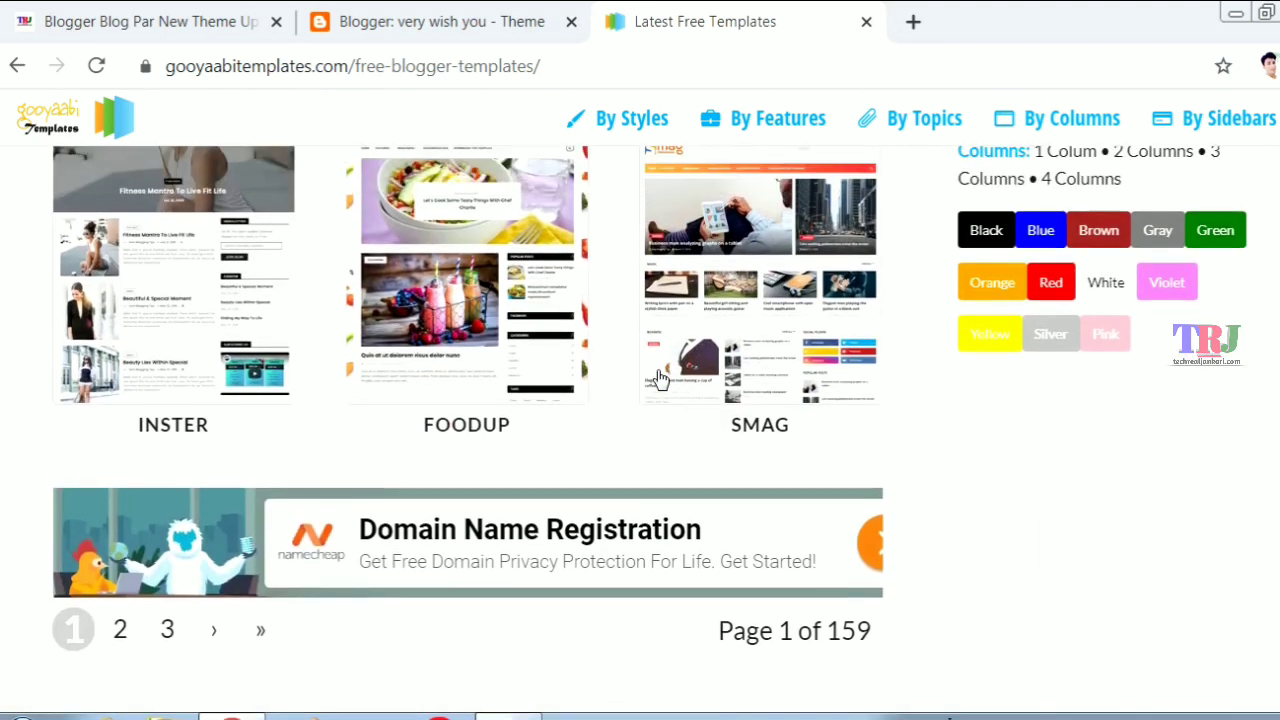
scroll(660, 379, down, 1)
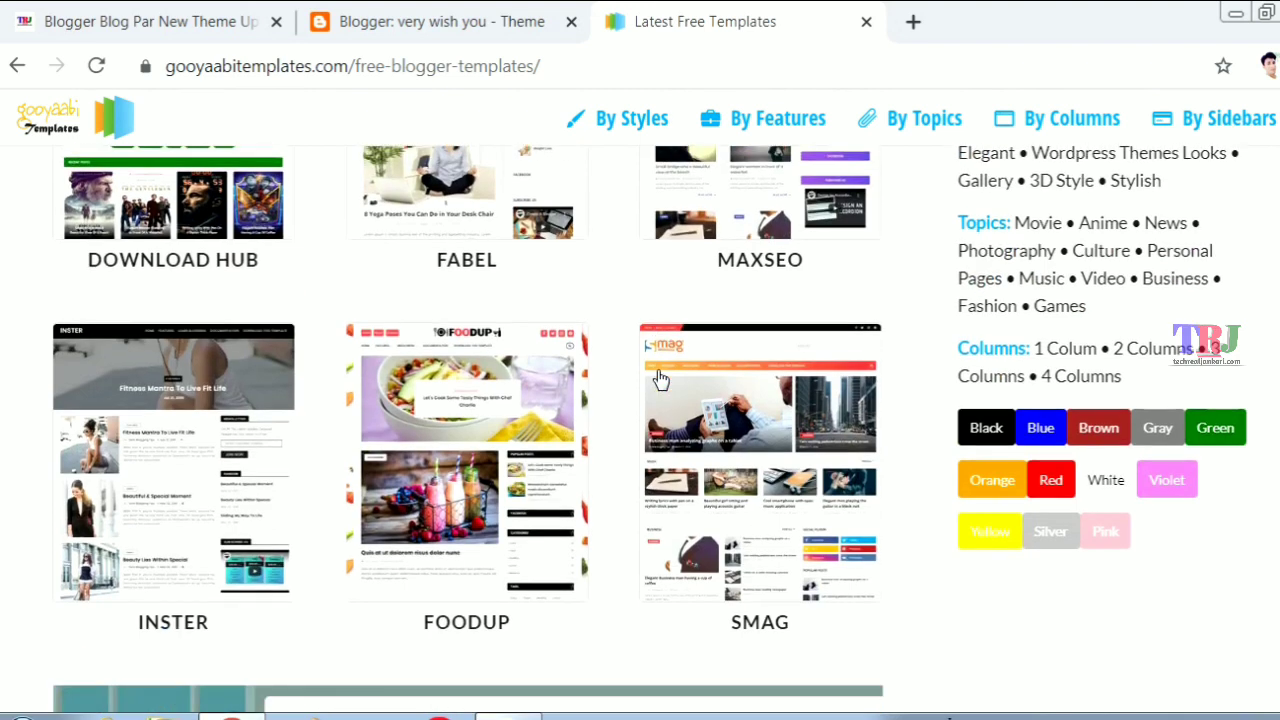
click(766, 445)
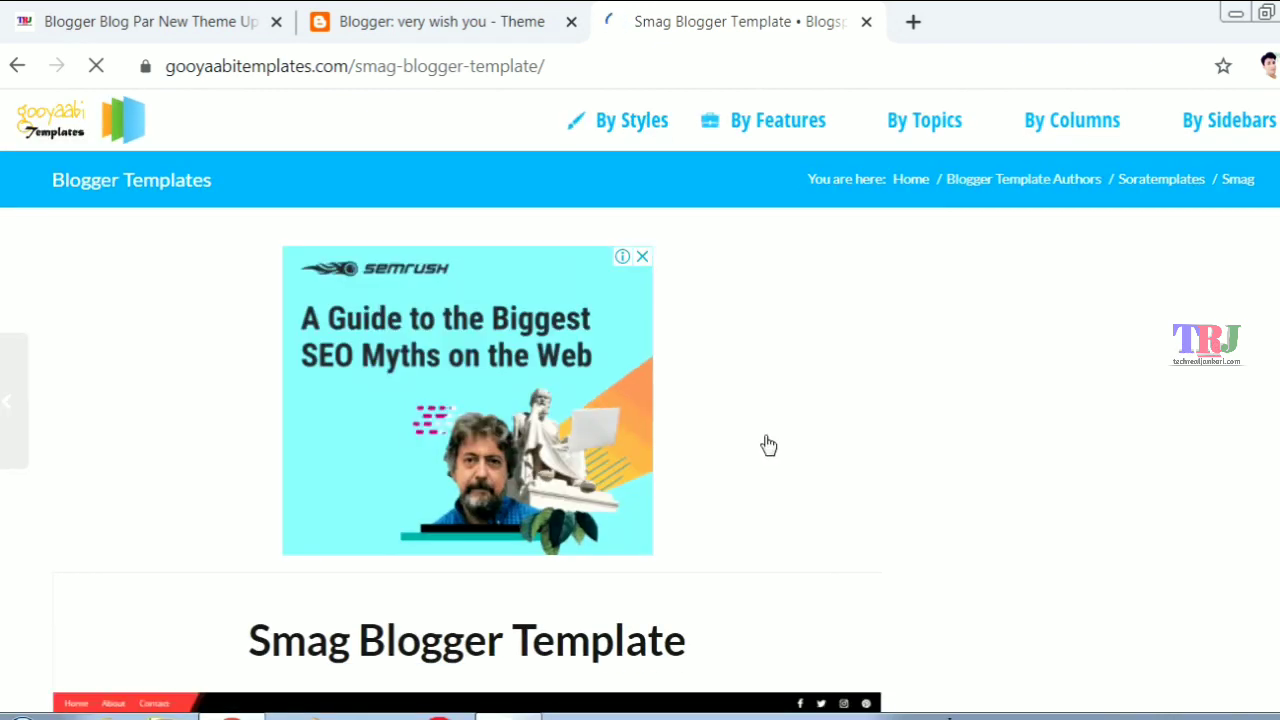
- Open the live preview of the Smag template and look through its home page layout
scroll(767, 445, down, 5)
scroll(767, 445, down, 10)
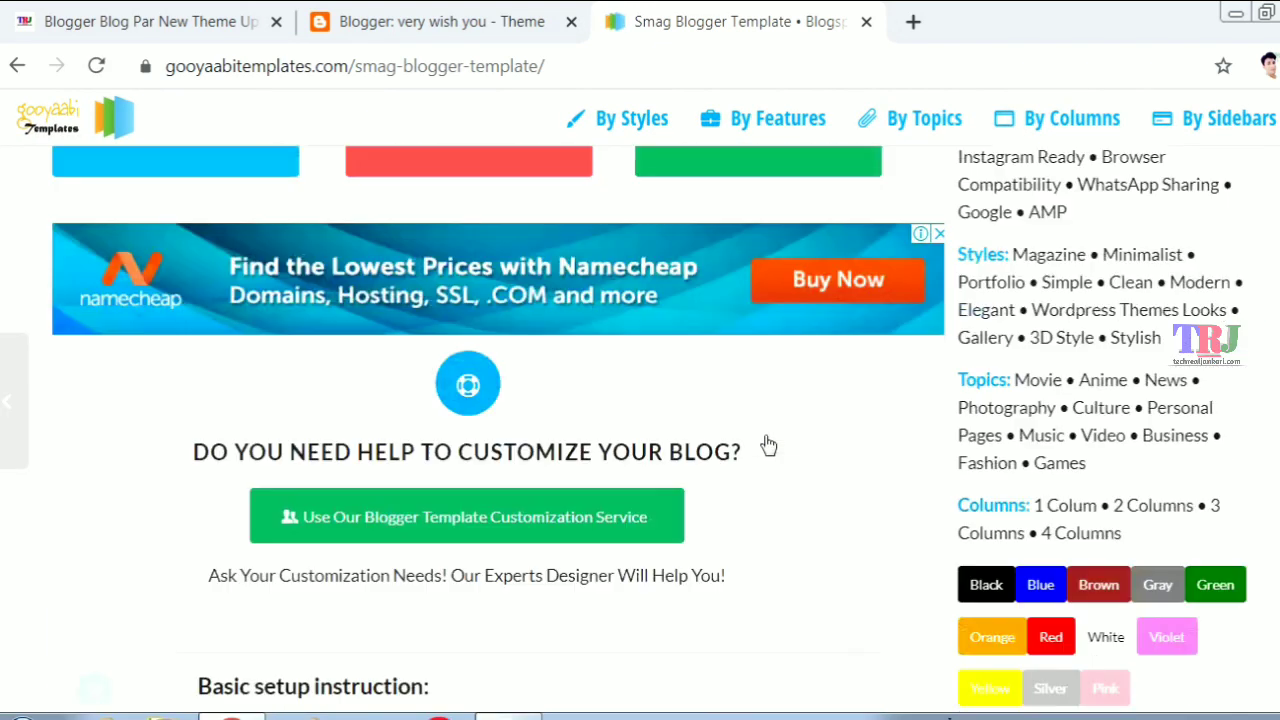
scroll(767, 445, up, 4)
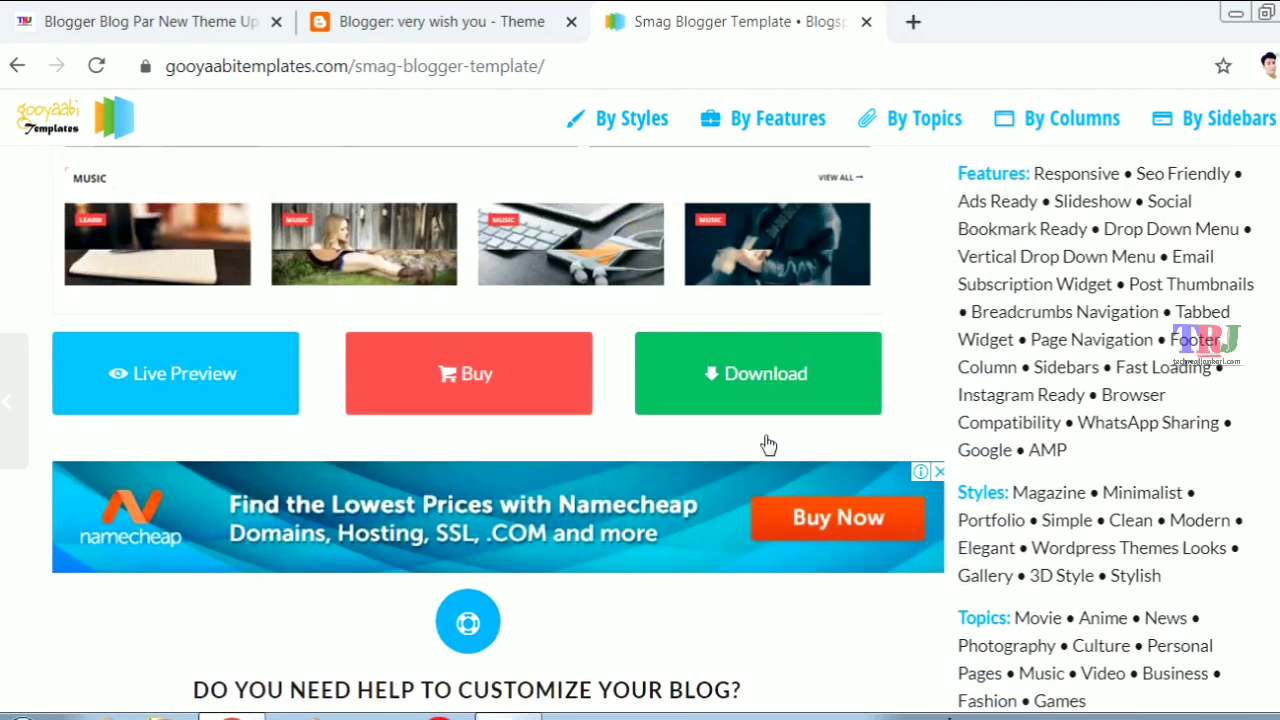
click(145, 360)
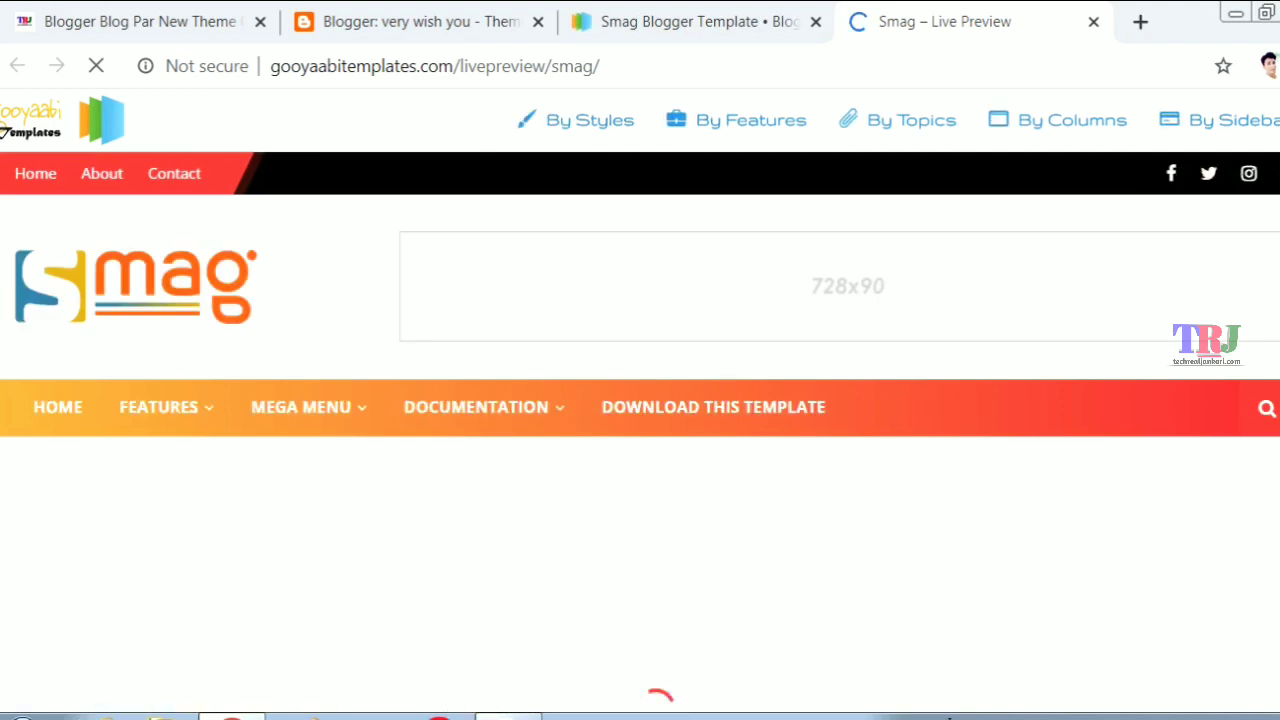
scroll(640, 400, down, 5)
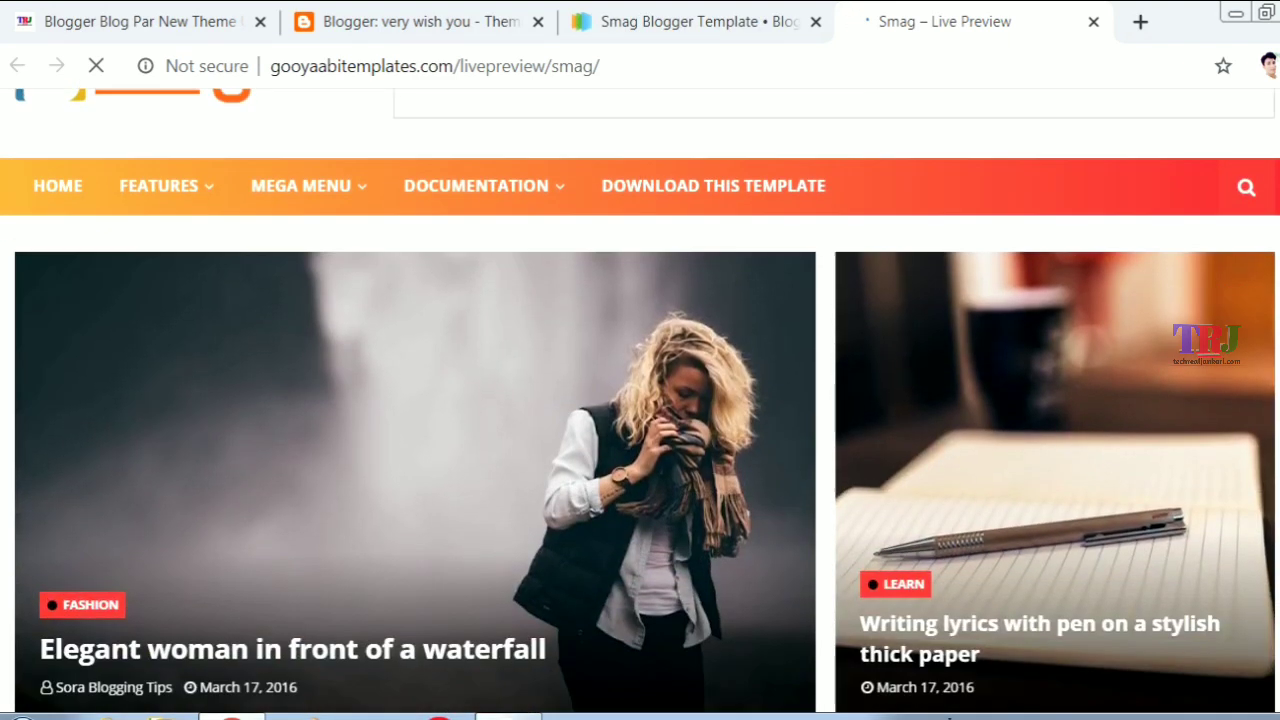
scroll(640, 400, down, 5)
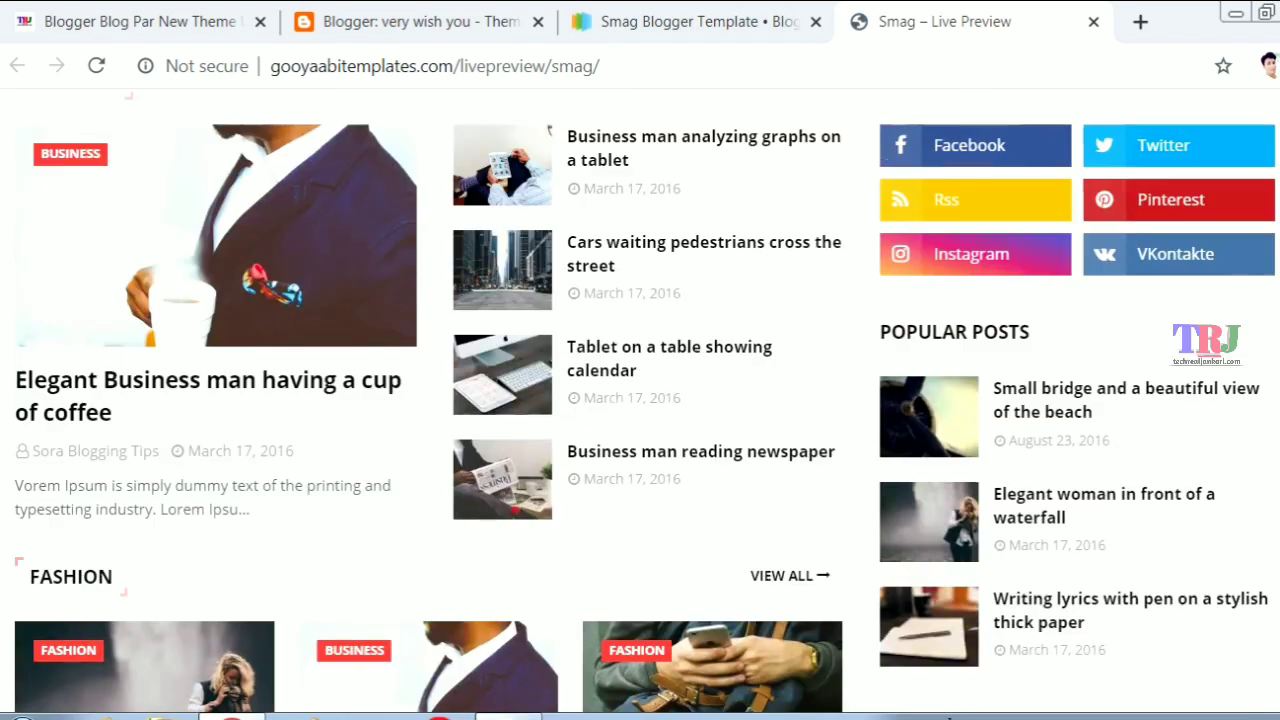
scroll(640, 400, down, 1)
scroll(640, 400, down, 10)
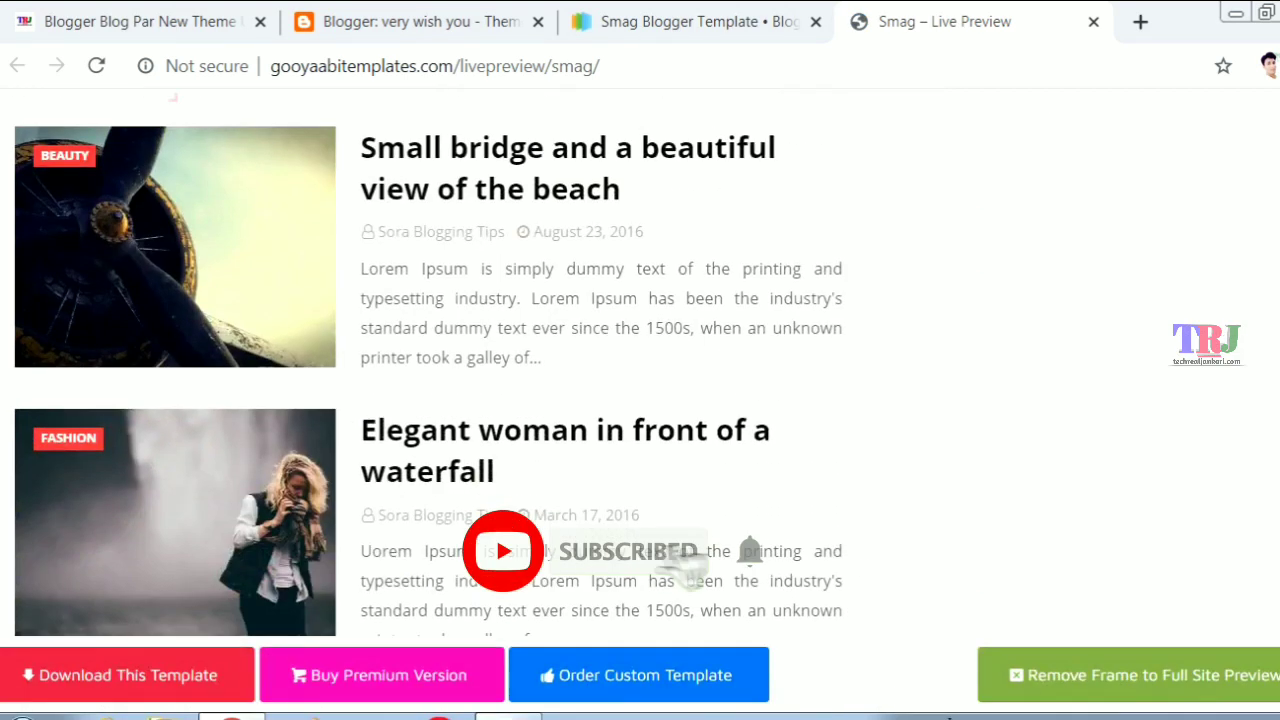
- Remove the preview frame, examine the full Smag demo site's navigation menus and post sections, and close the demo
click(1060, 677)
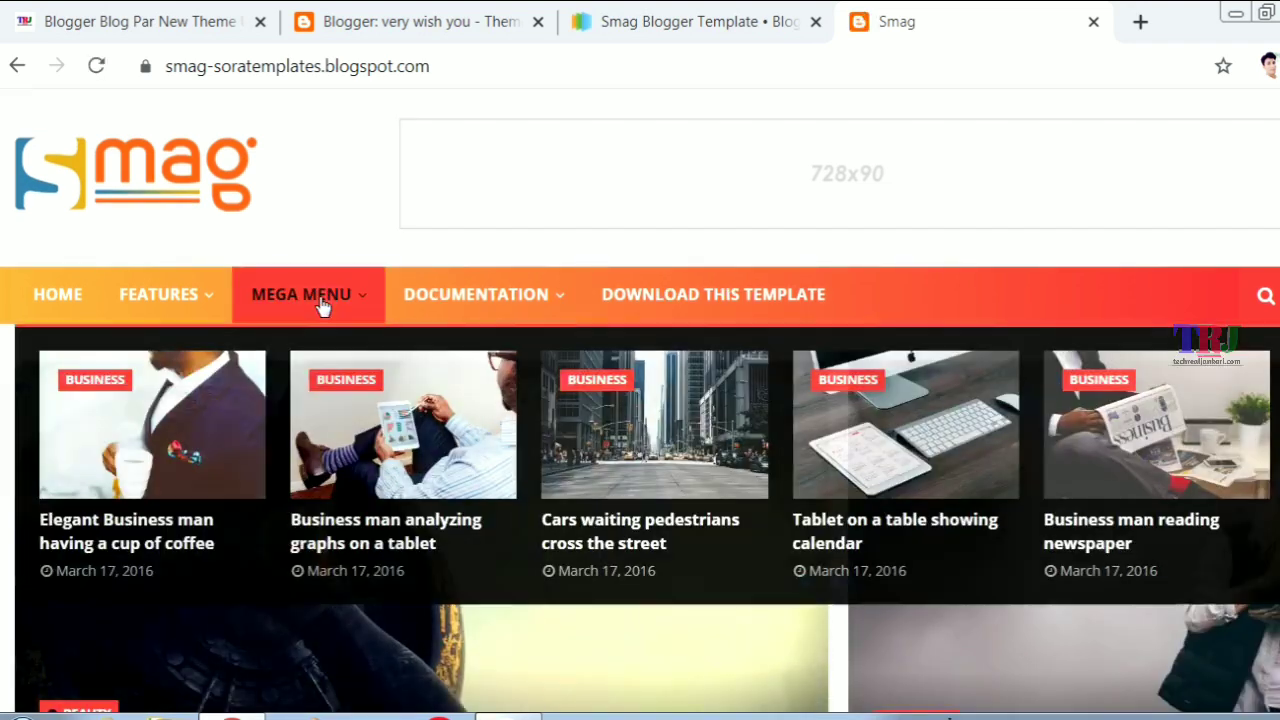
mouse_move(146, 300)
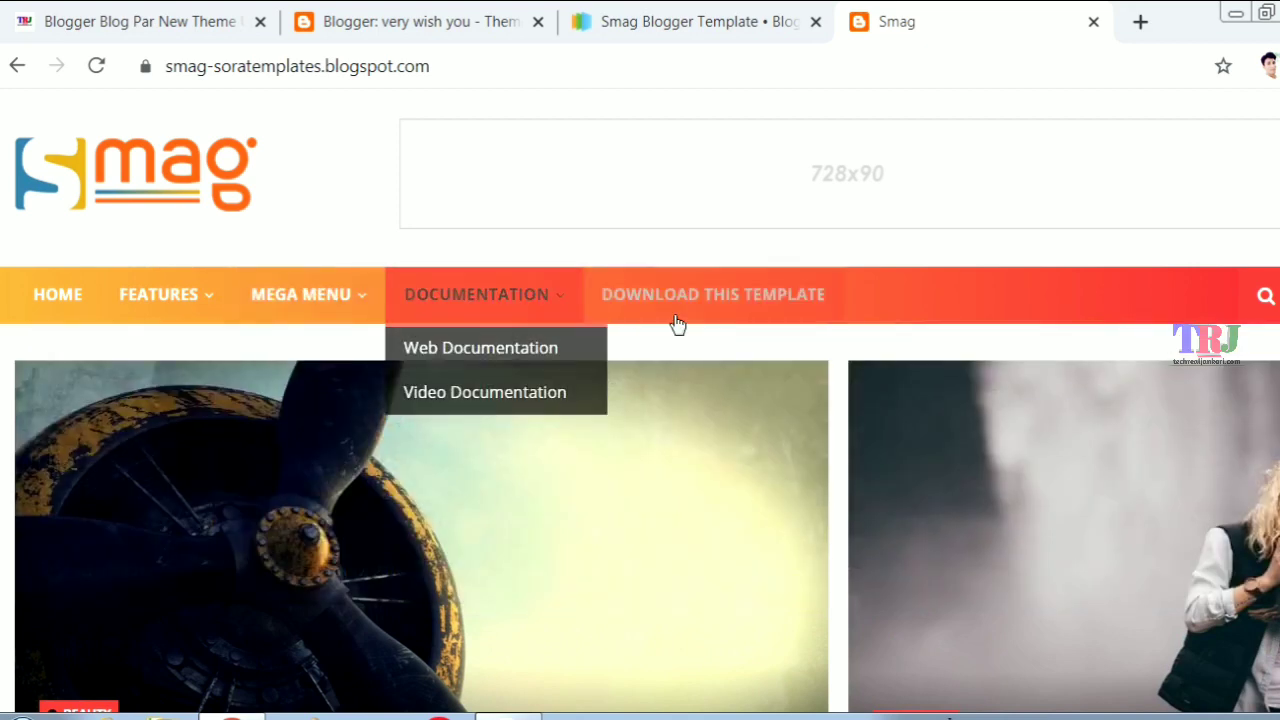
scroll(1123, 443, down, 10)
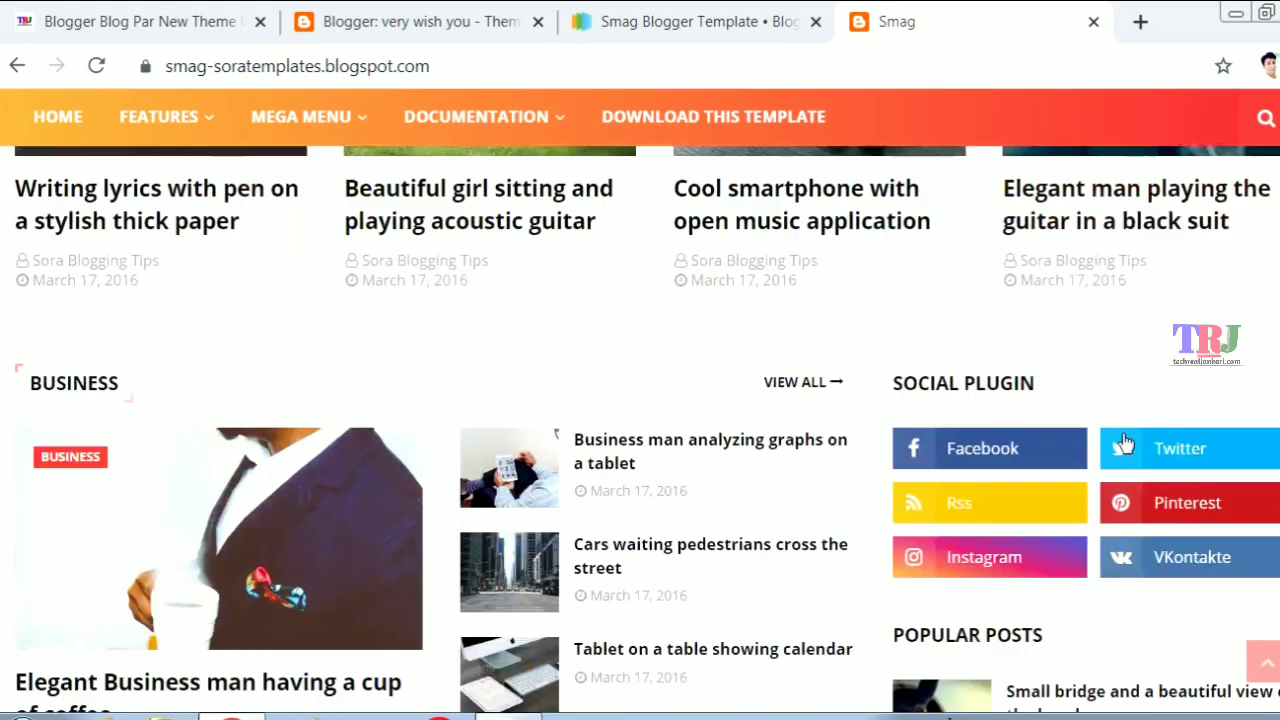
scroll(1123, 443, down, 15)
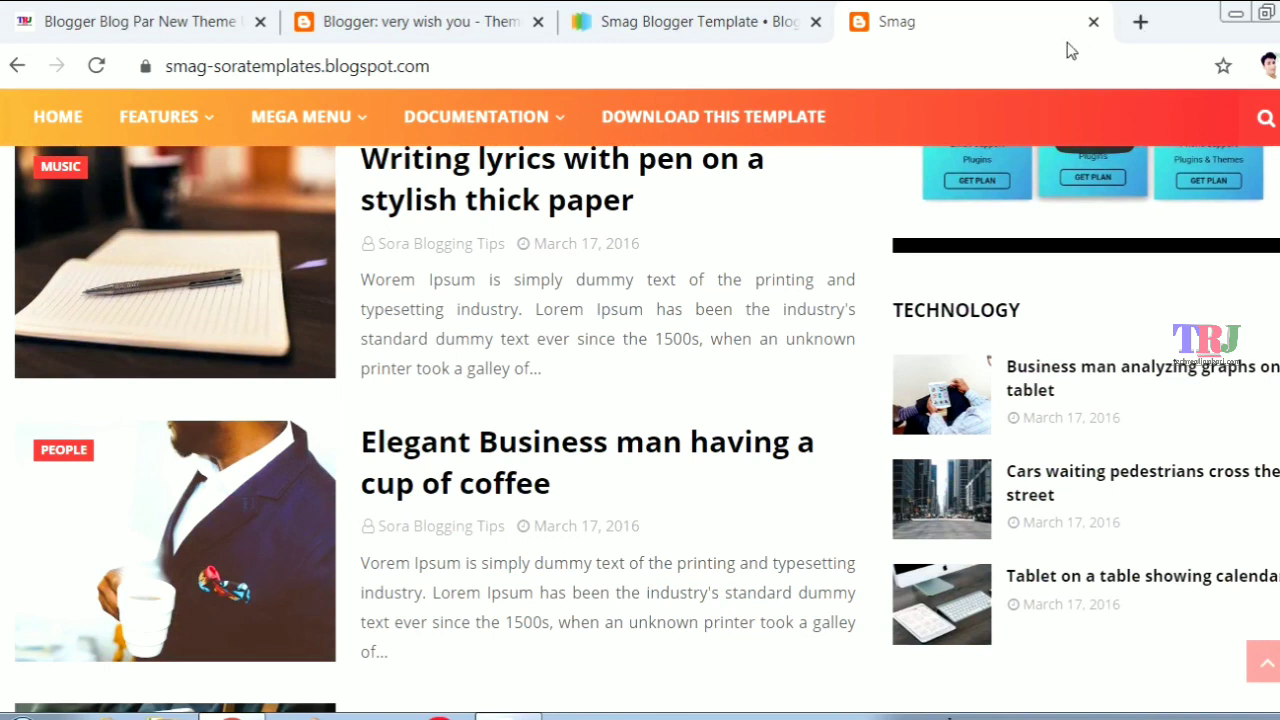
click(1092, 22)
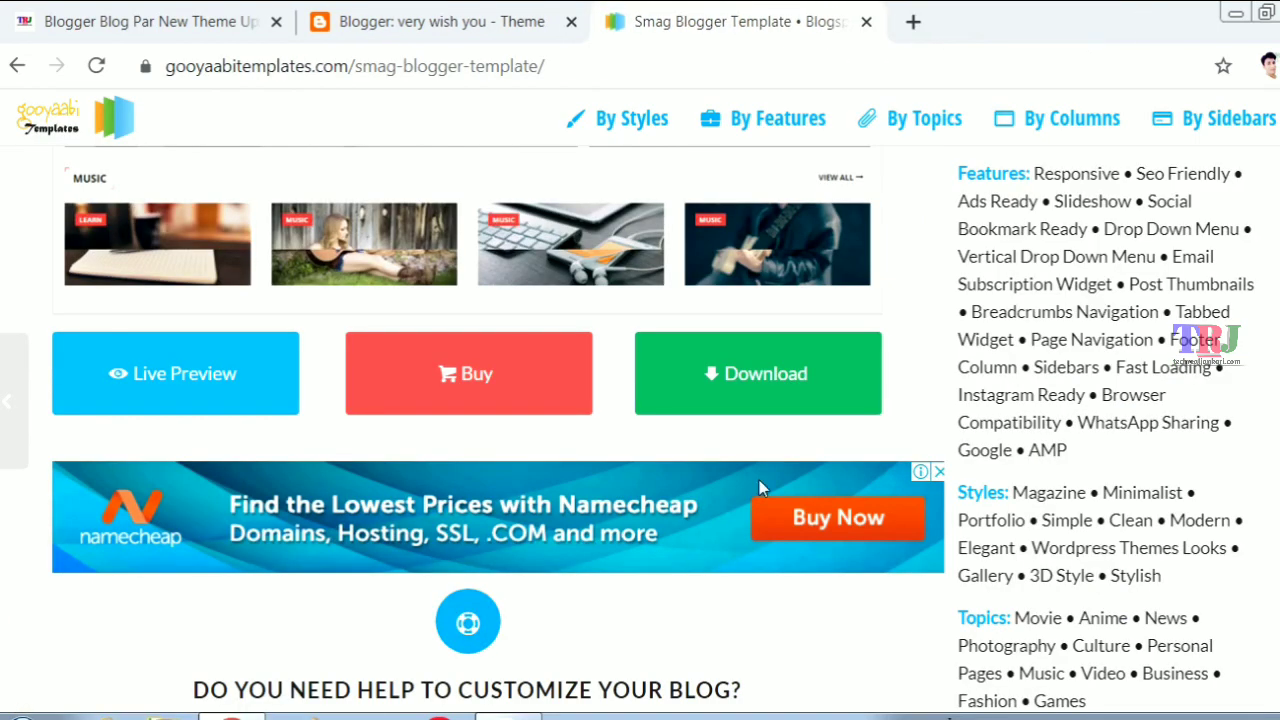
- Download the free version of the Smag template
click(710, 388)
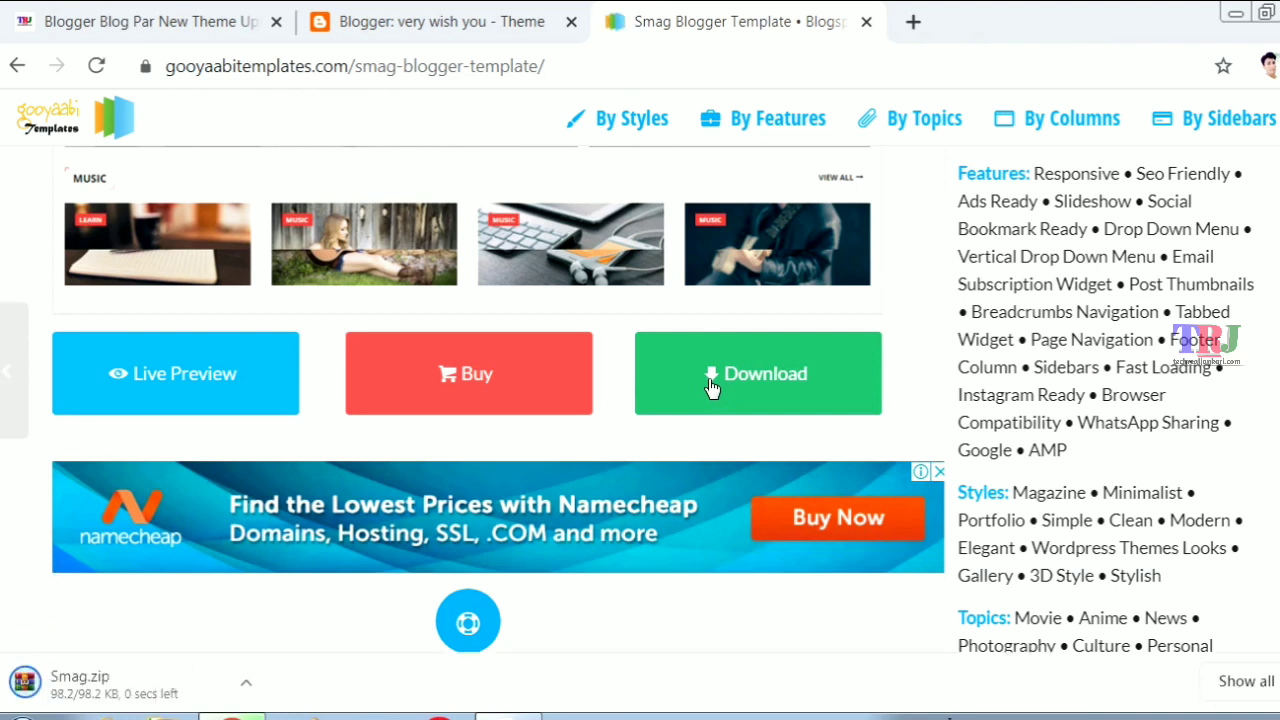
- Open the purchase page of the premium Smag template, check its price and close the page
click(424, 378)
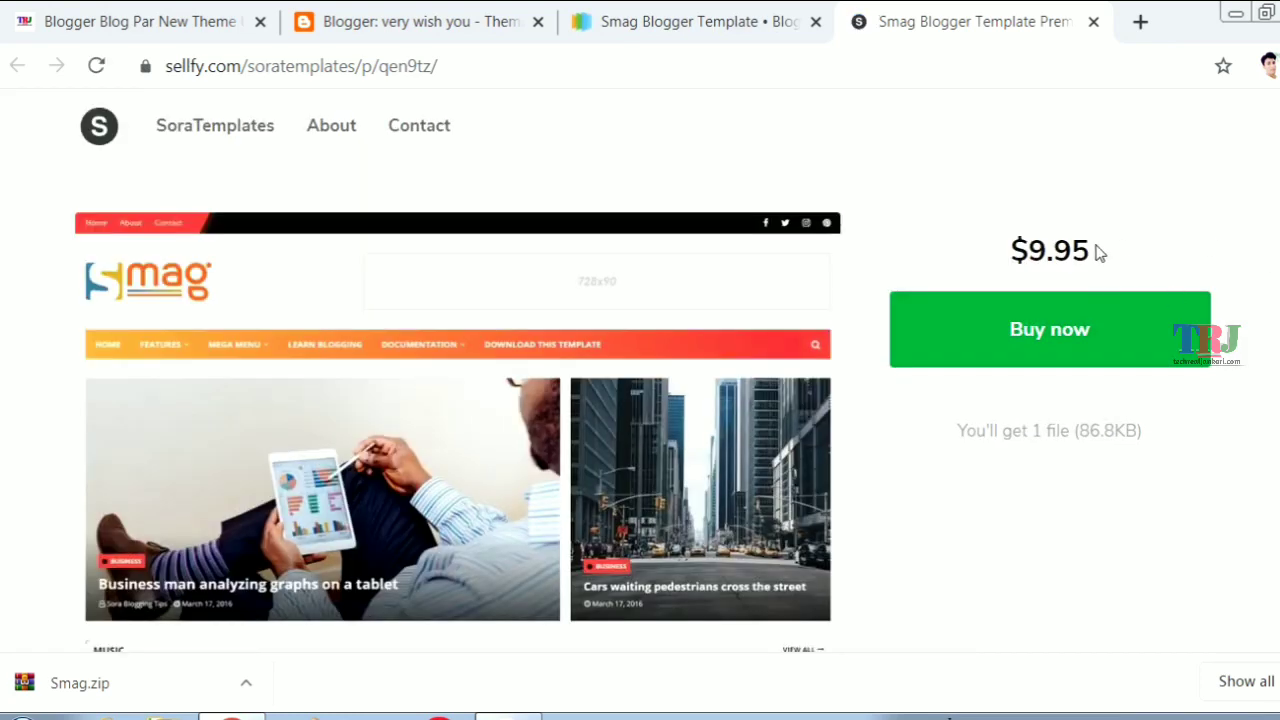
drag(1097, 251, 965, 262)
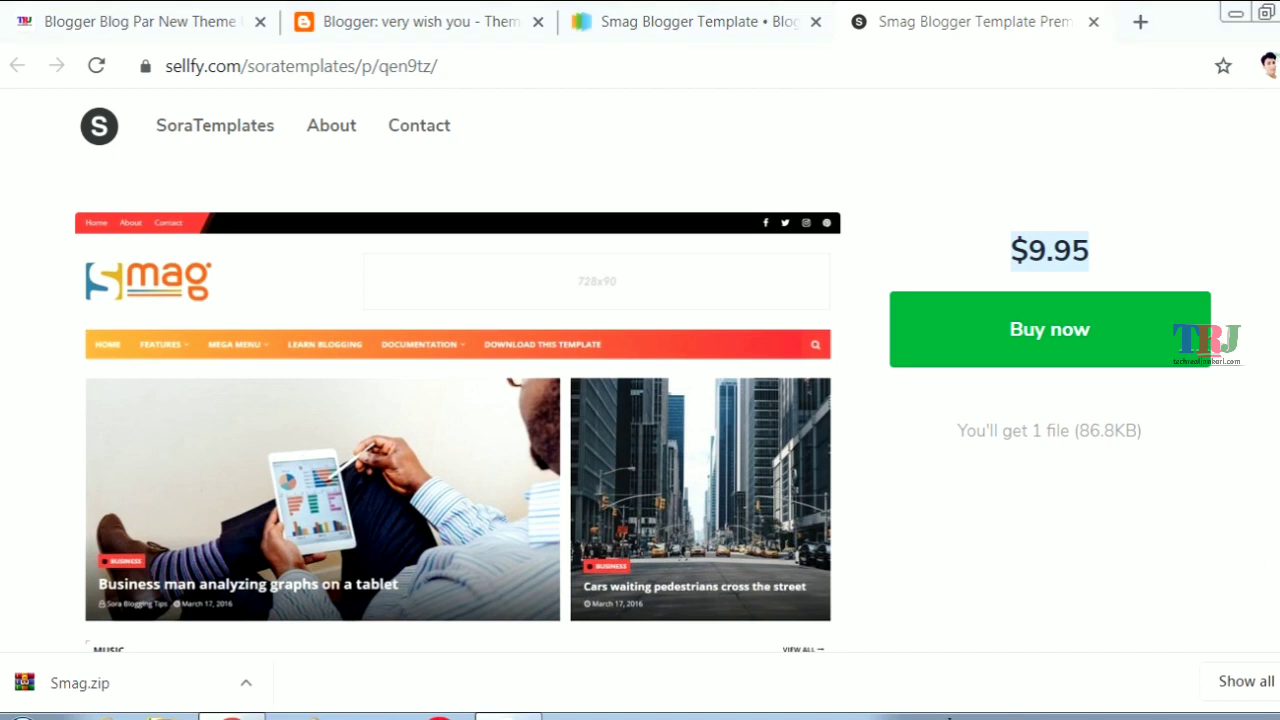
click(1094, 22)
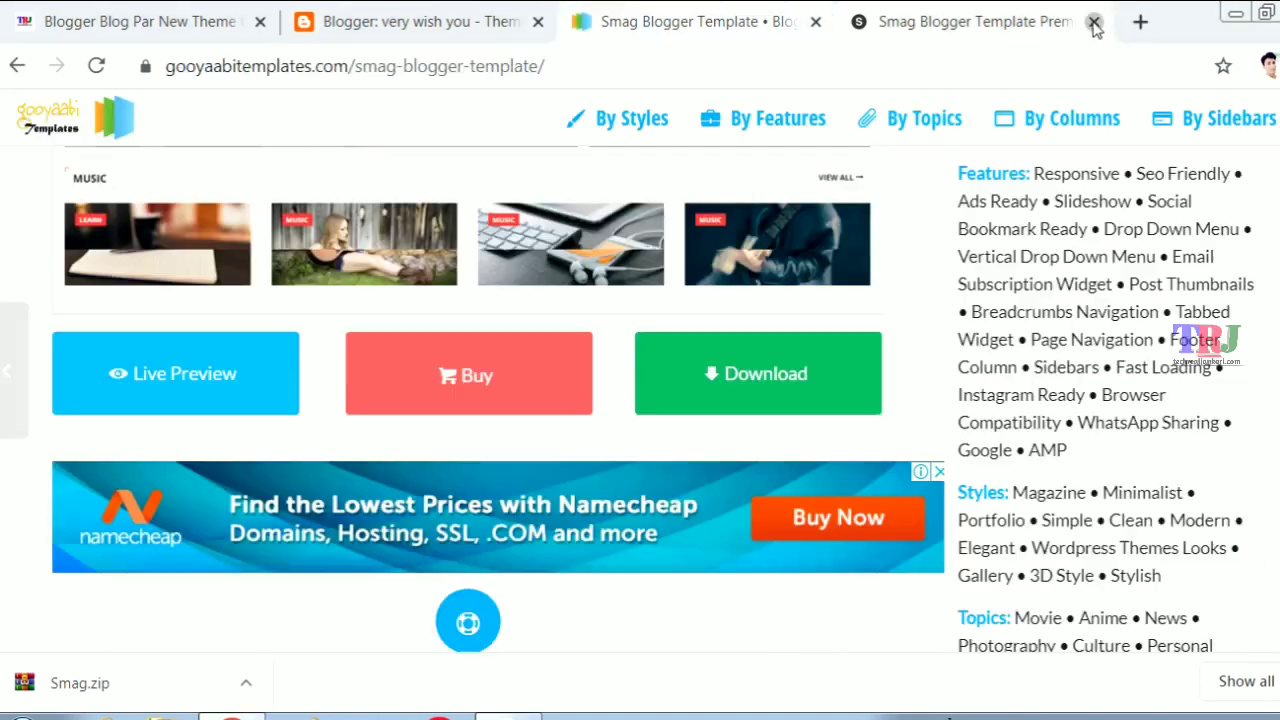
- Show the downloaded Smag.zip in its folder and extract it to C:\Users\Admin\Downloads\Smag
click(247, 688)
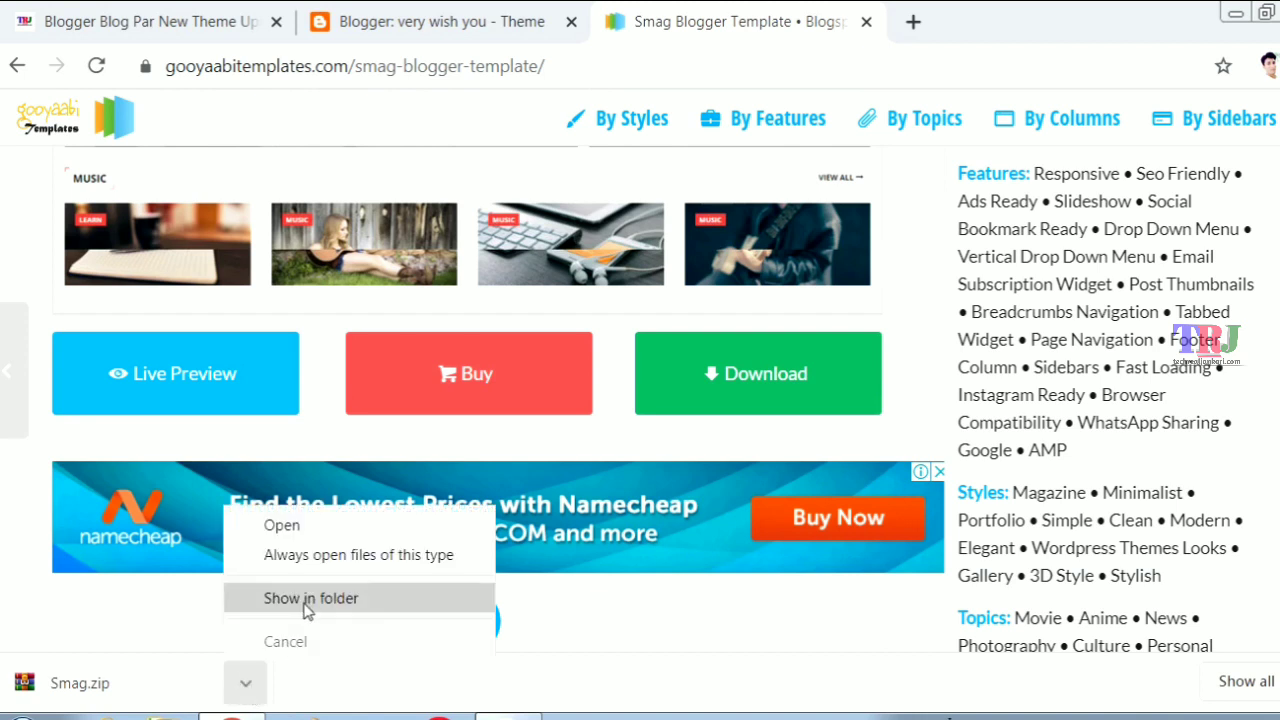
click(307, 599)
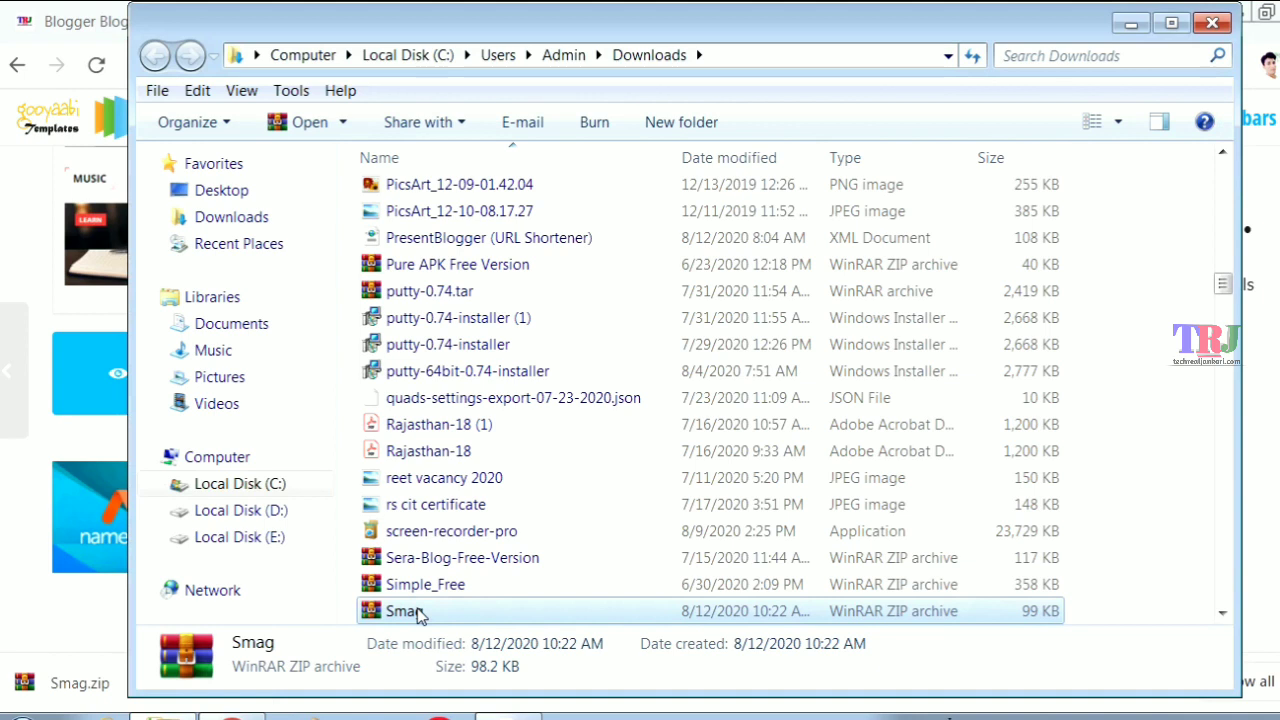
right_click(419, 615)
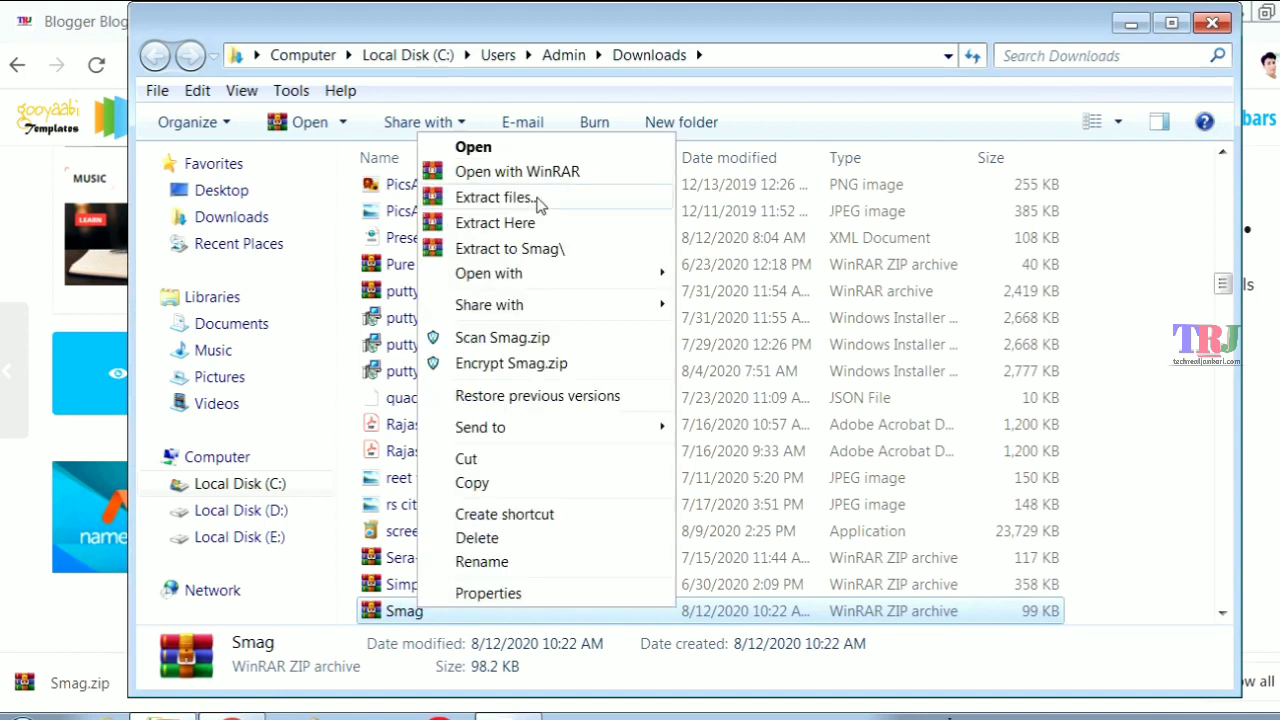
click(494, 198)
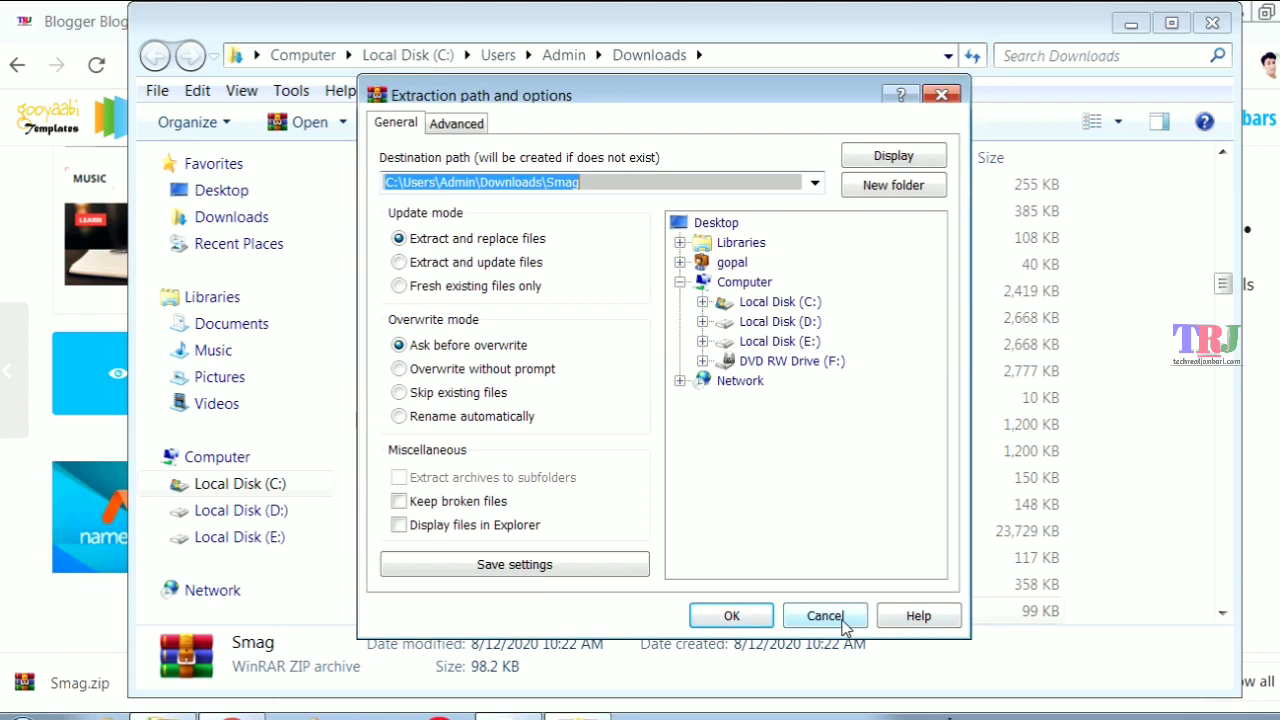
click(751, 616)
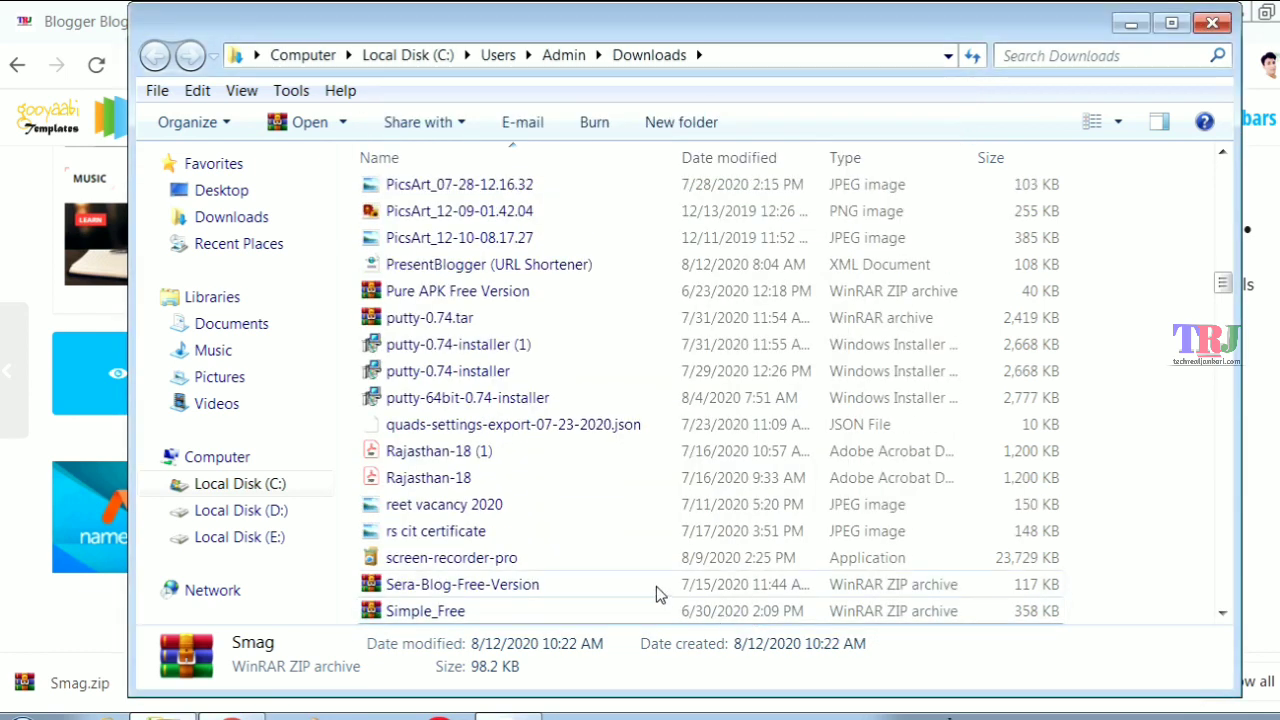
- Open the Smag archive in the Downloads folder and copy its Smag XML document
click(603, 590)
double_click(603, 595)
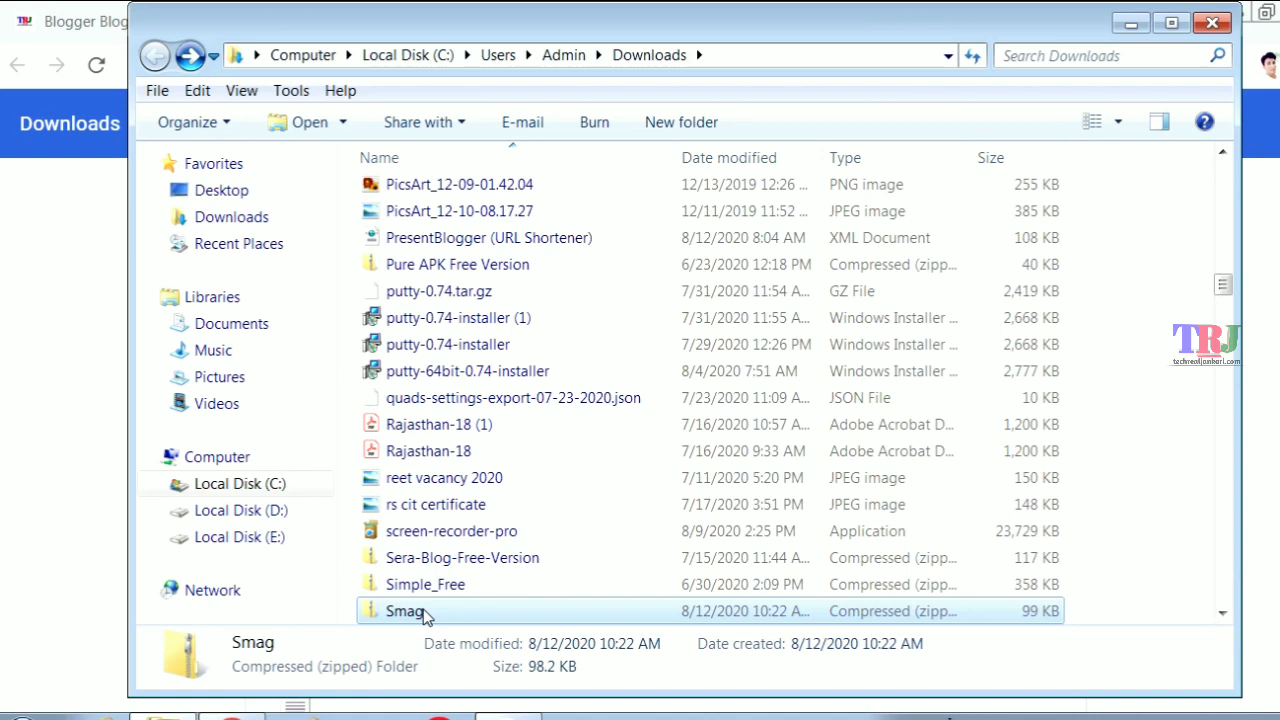
double_click(423, 611)
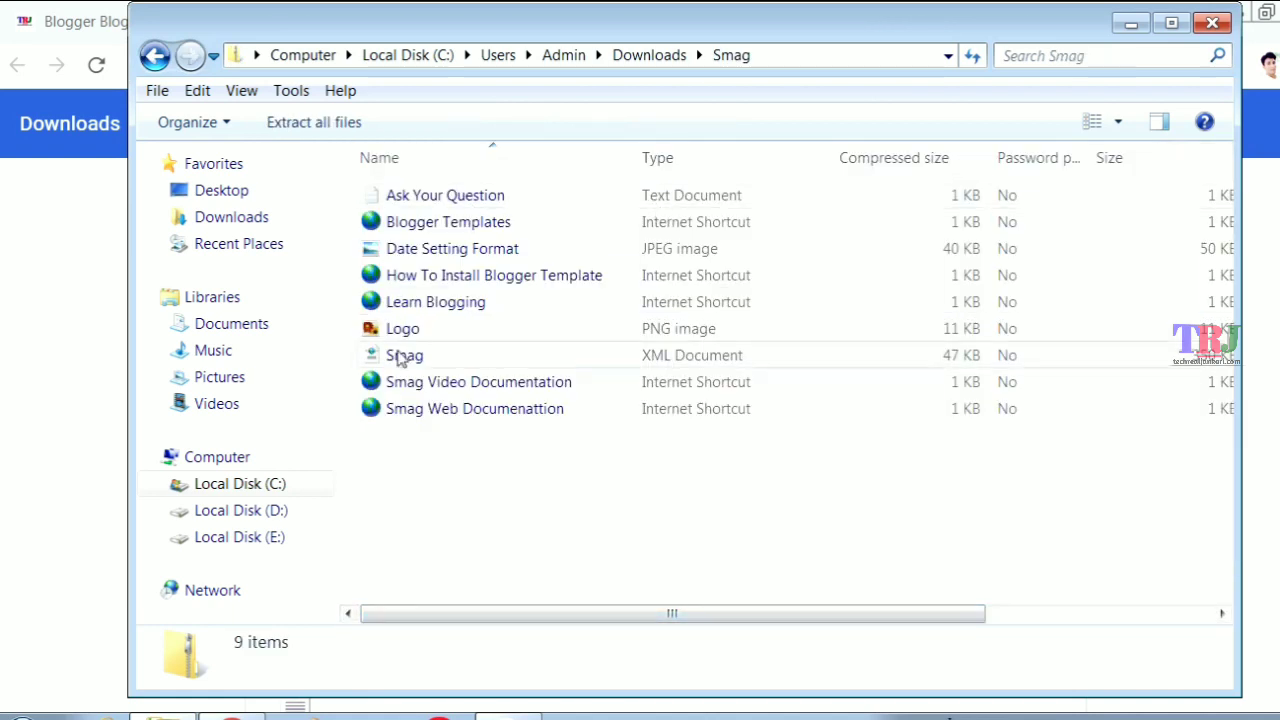
click(597, 355)
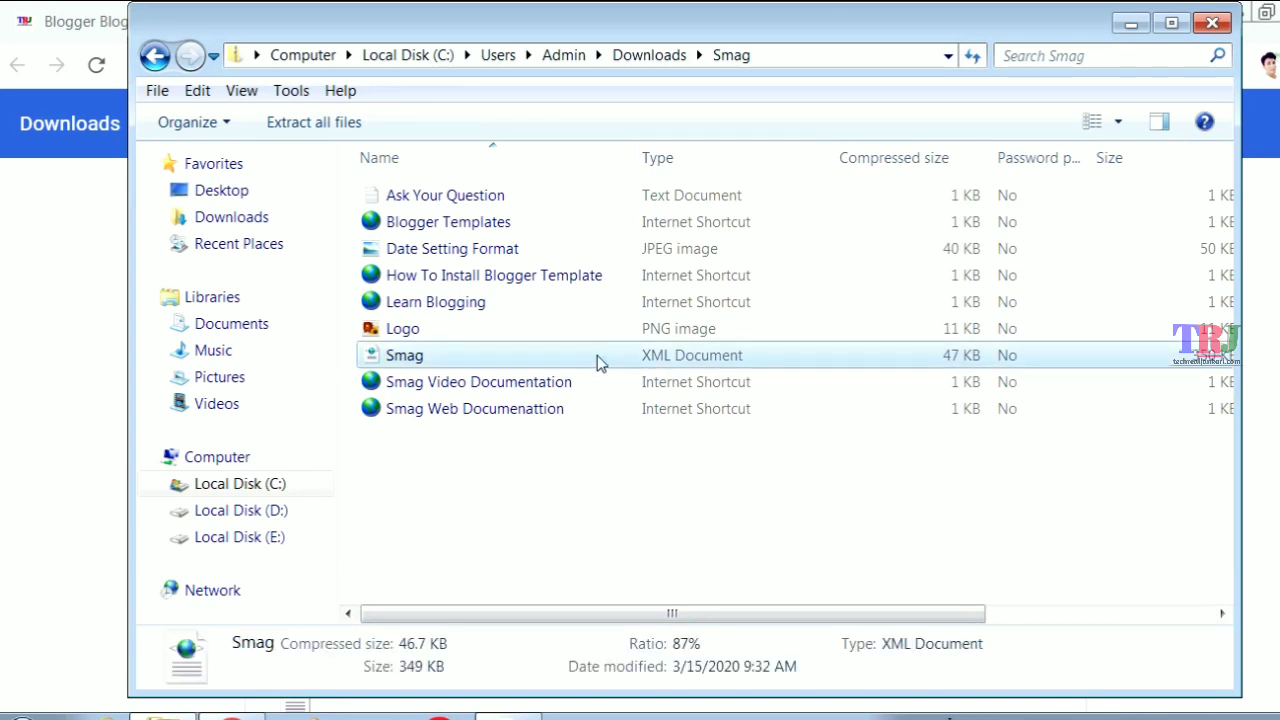
- Create a folder named "xml file" inside the "my theme" folder in Documents
click(211, 323)
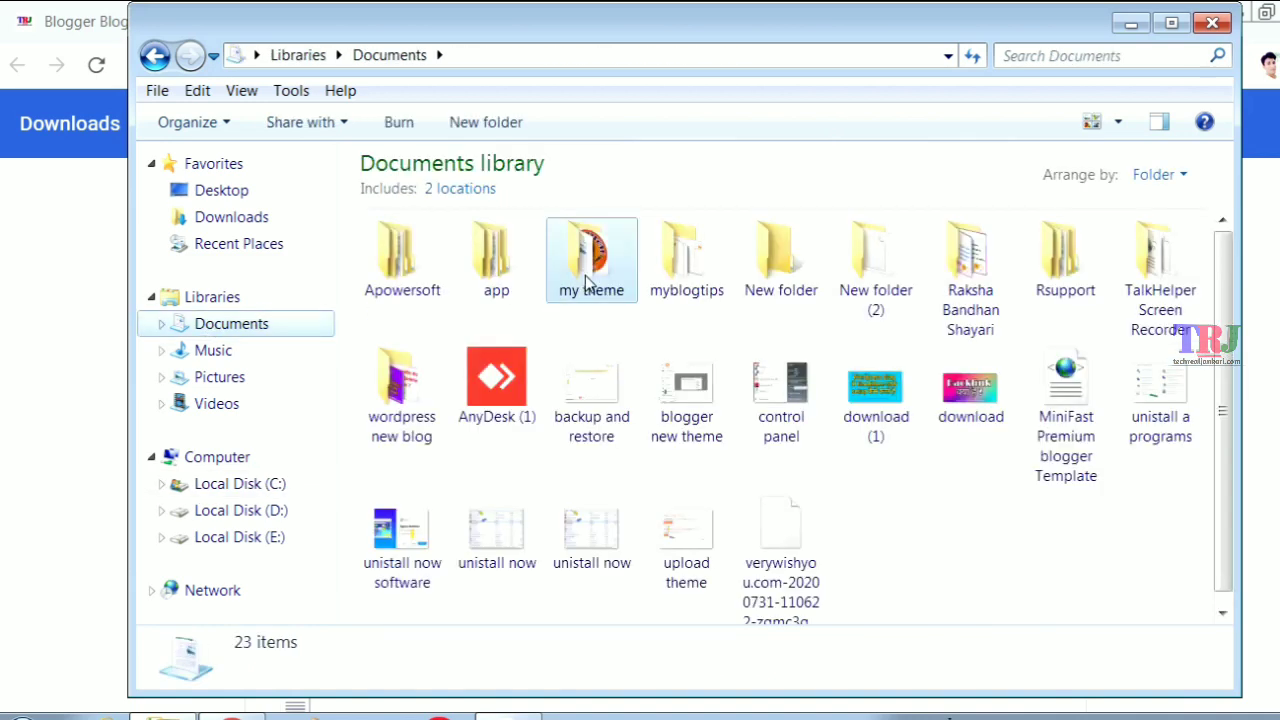
double_click(585, 272)
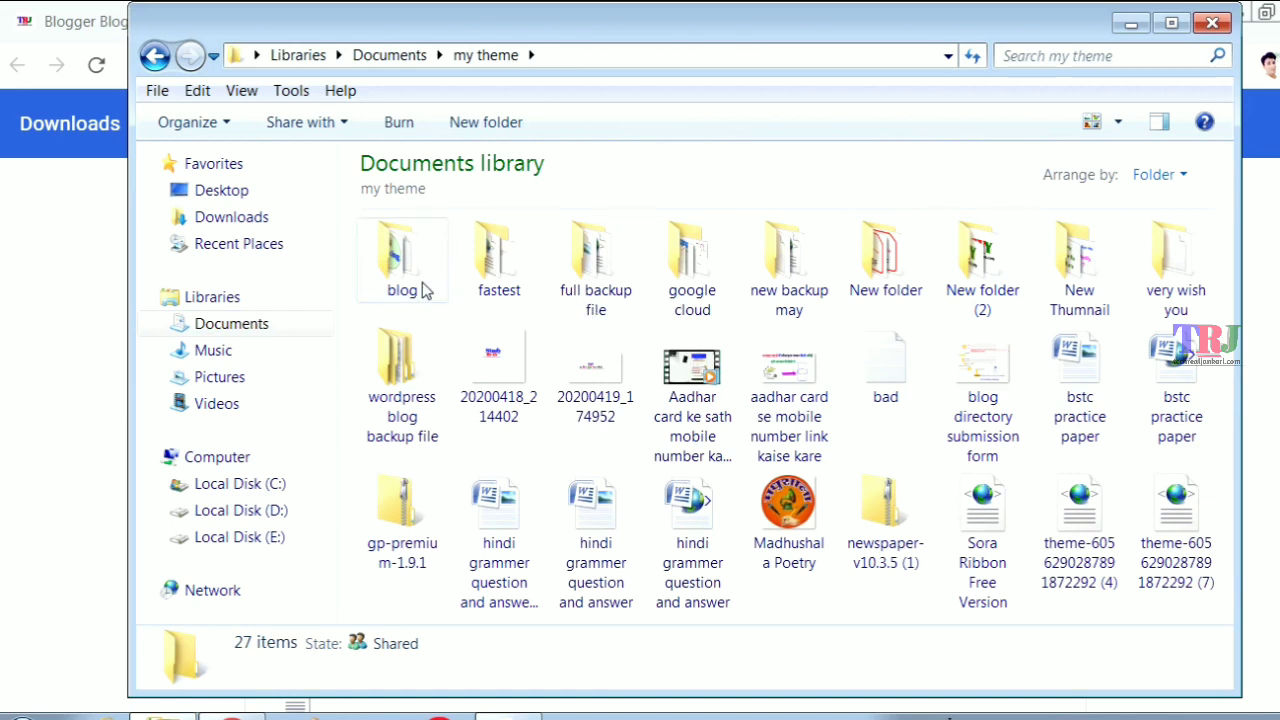
click(503, 128)
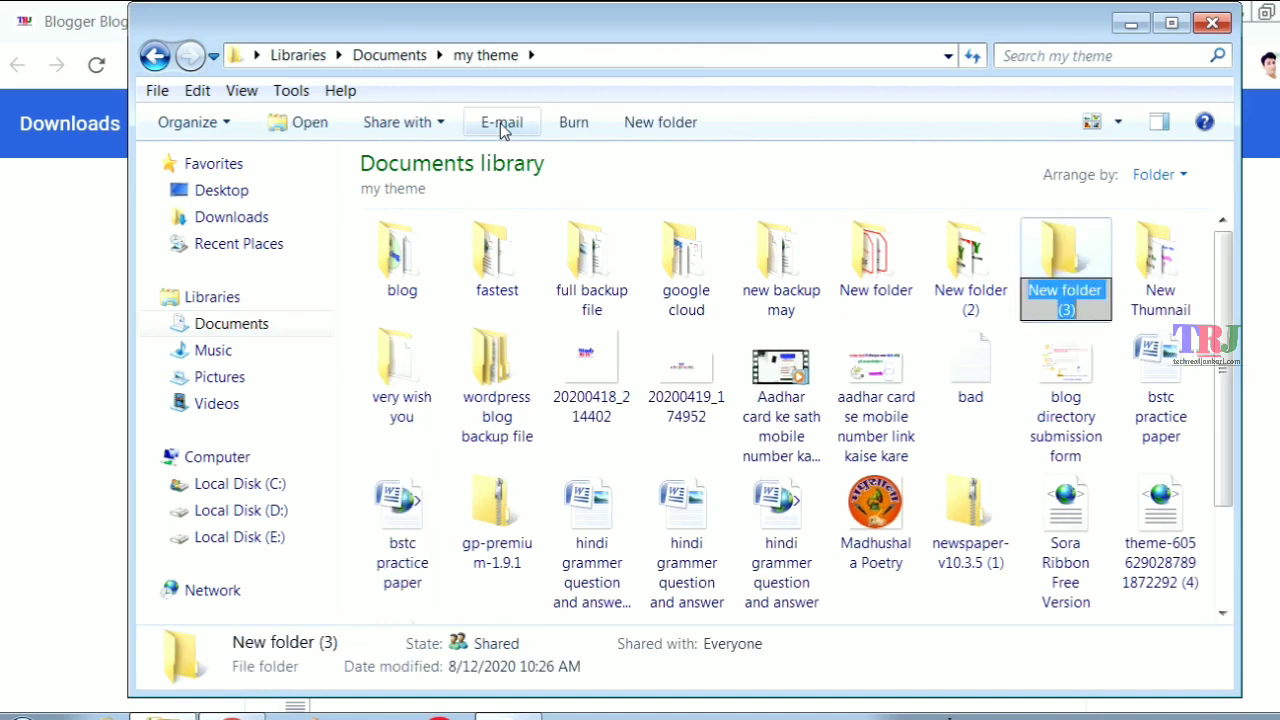
text(x)
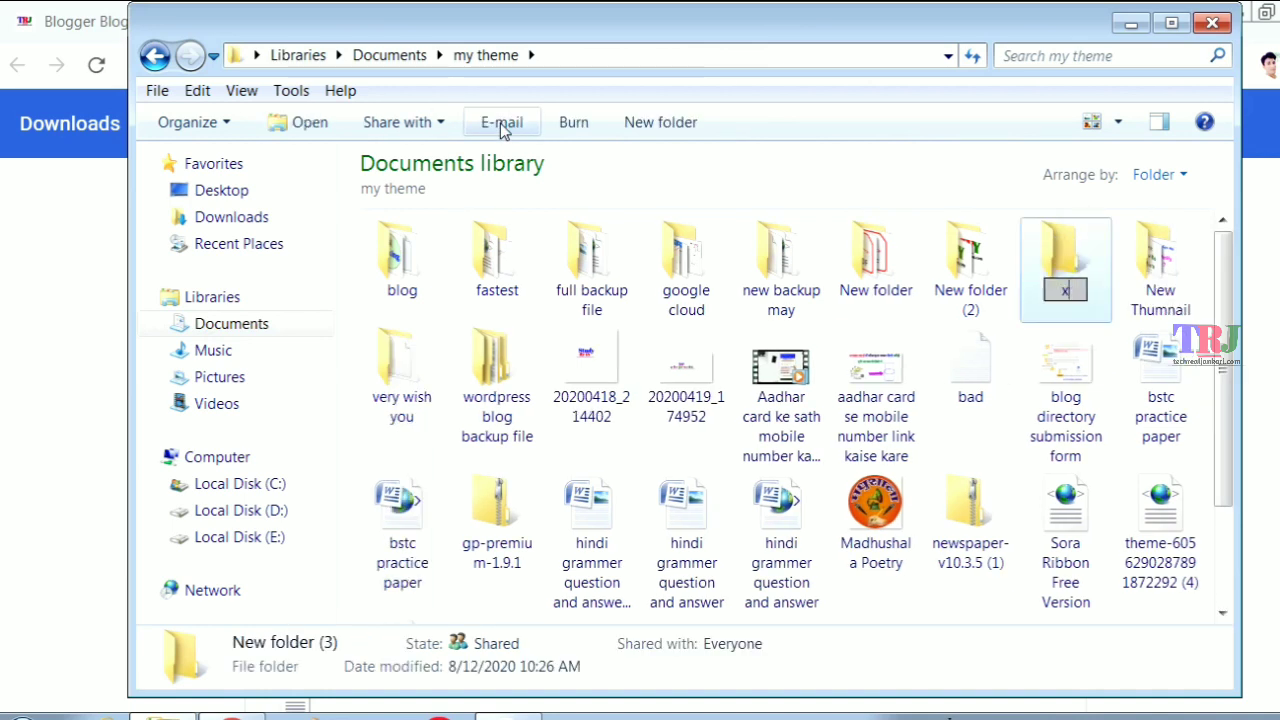
text(ml file)
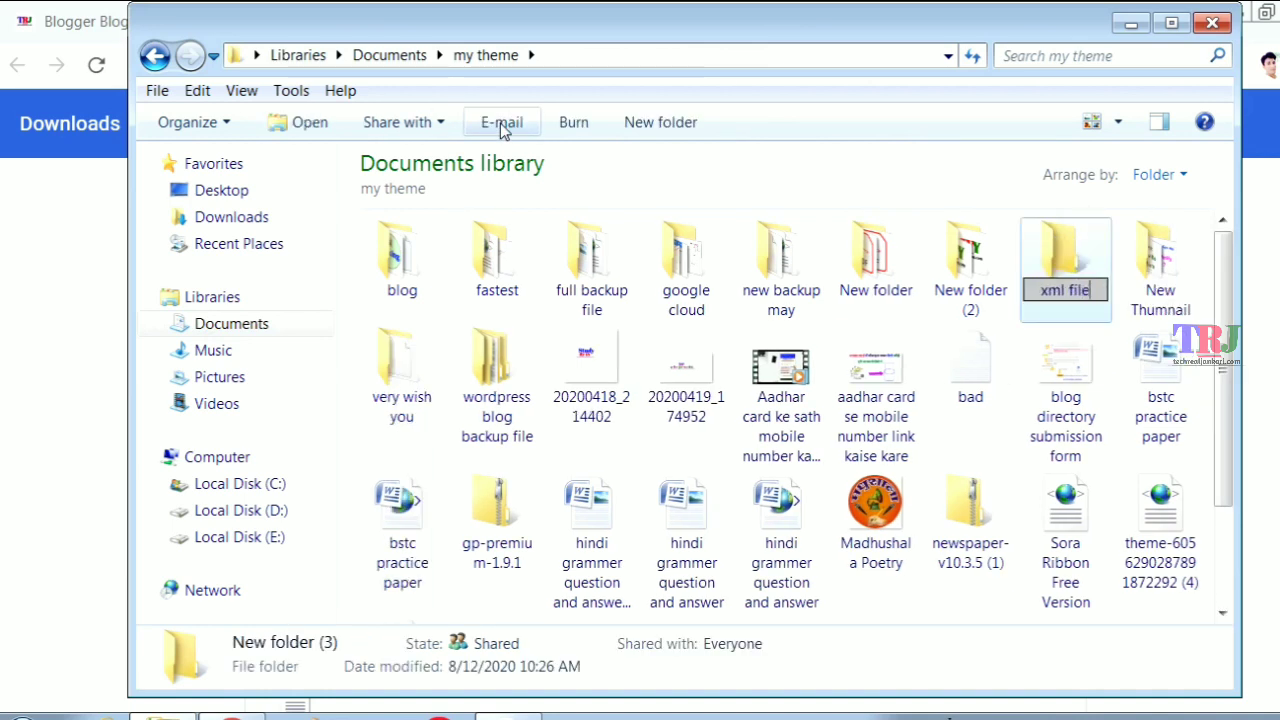
key(Return)
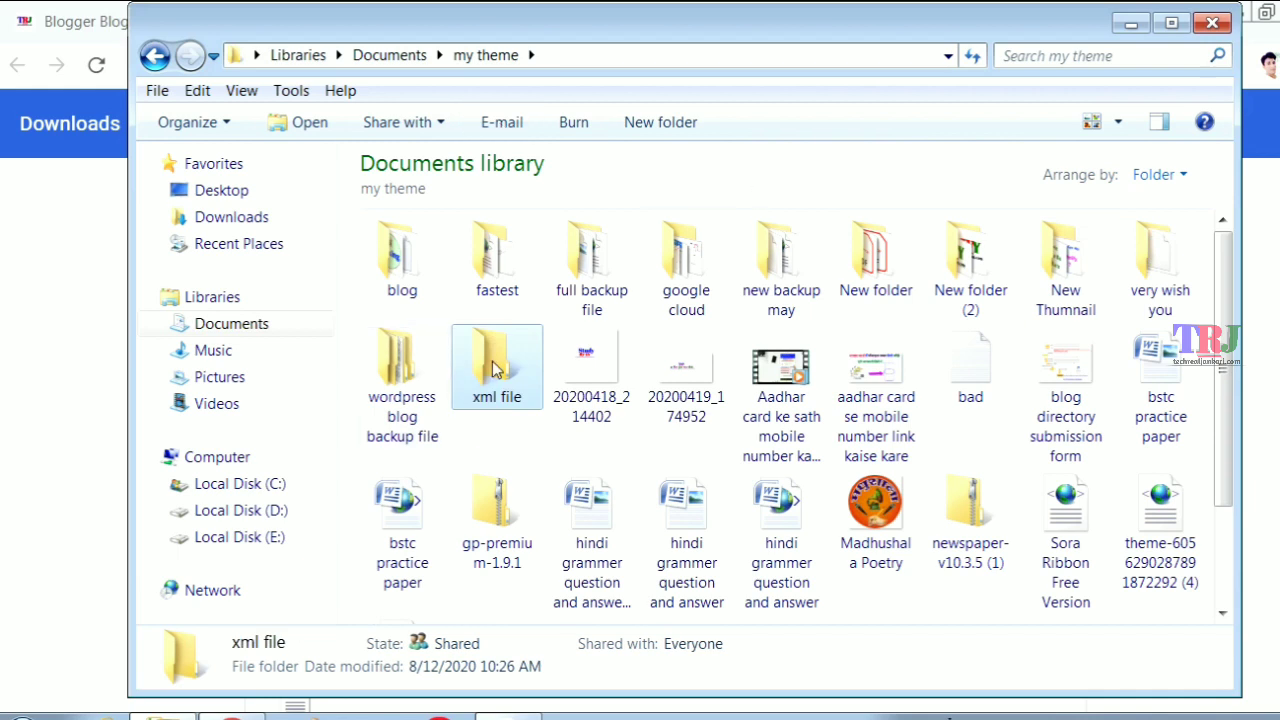
- Paste the copied Smag XML document into the "xml file" folder and minimize the file window
double_click(496, 370)
key(ctrl+v)
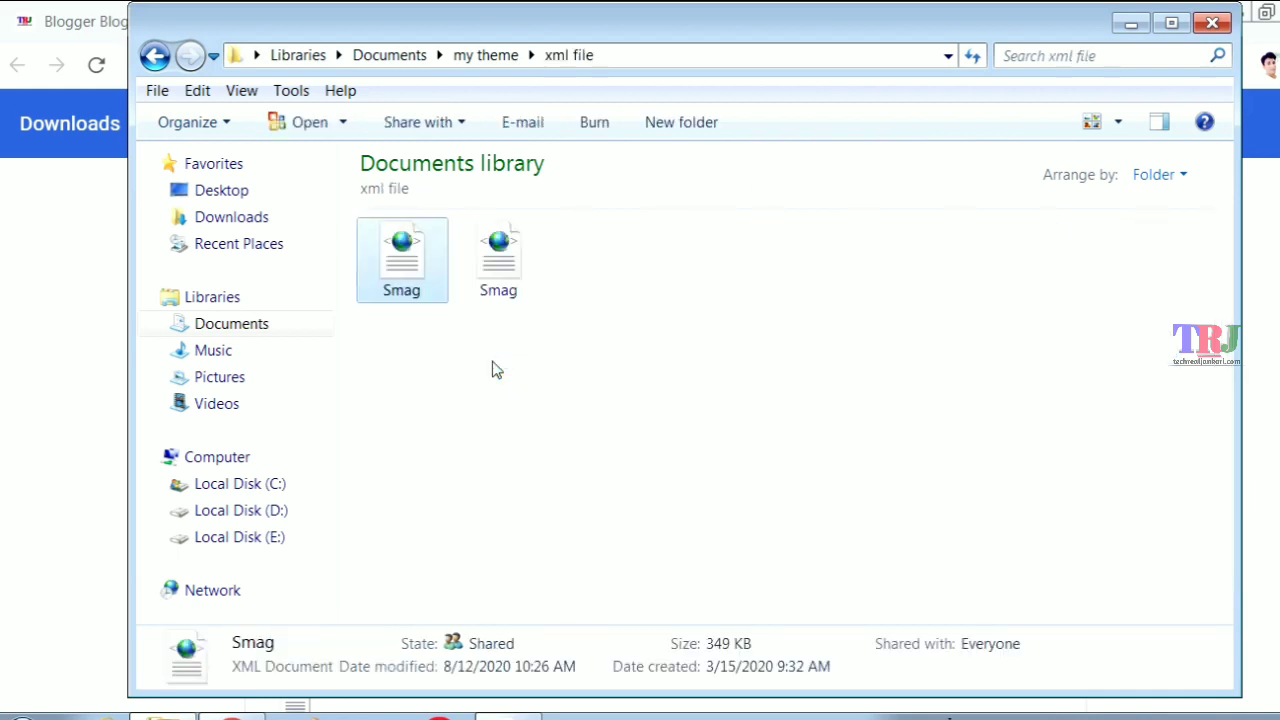
click(1131, 22)
- Use the blog's theme Backup / Restore in Blogger to upload Smag.xml from the "xml file" folder in Documents > my theme
click(404, 12)
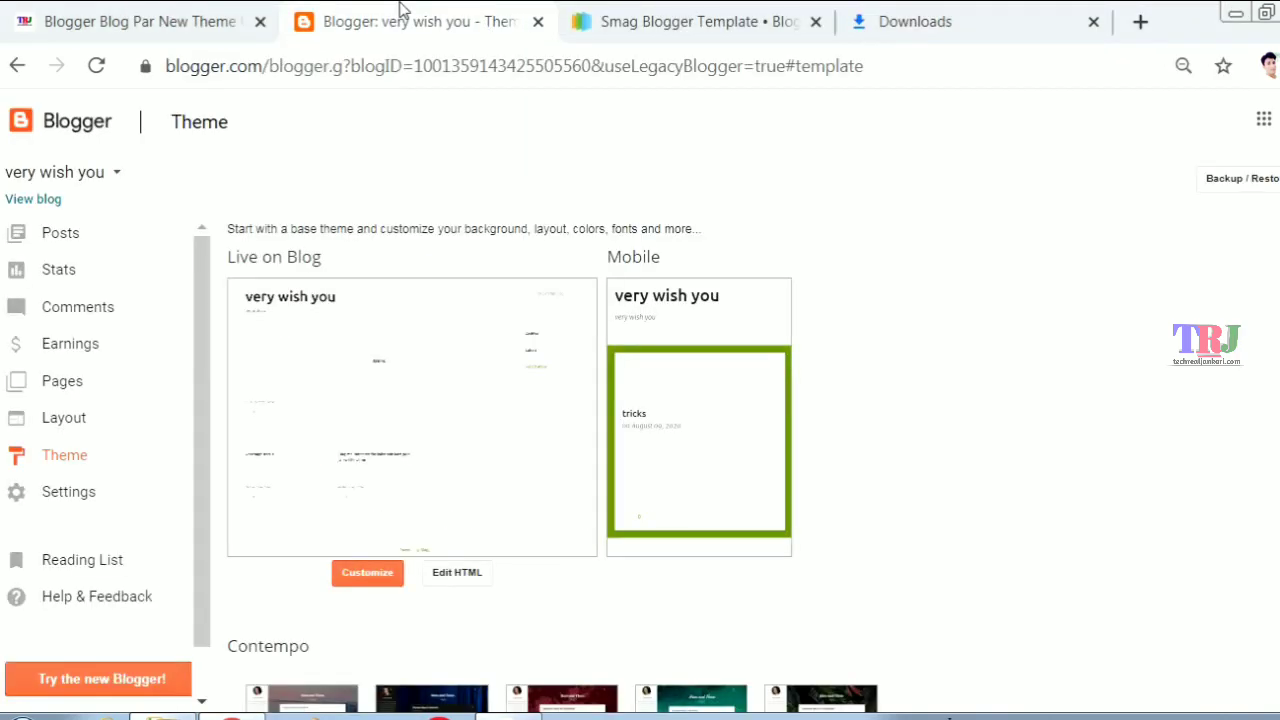
click(1224, 182)
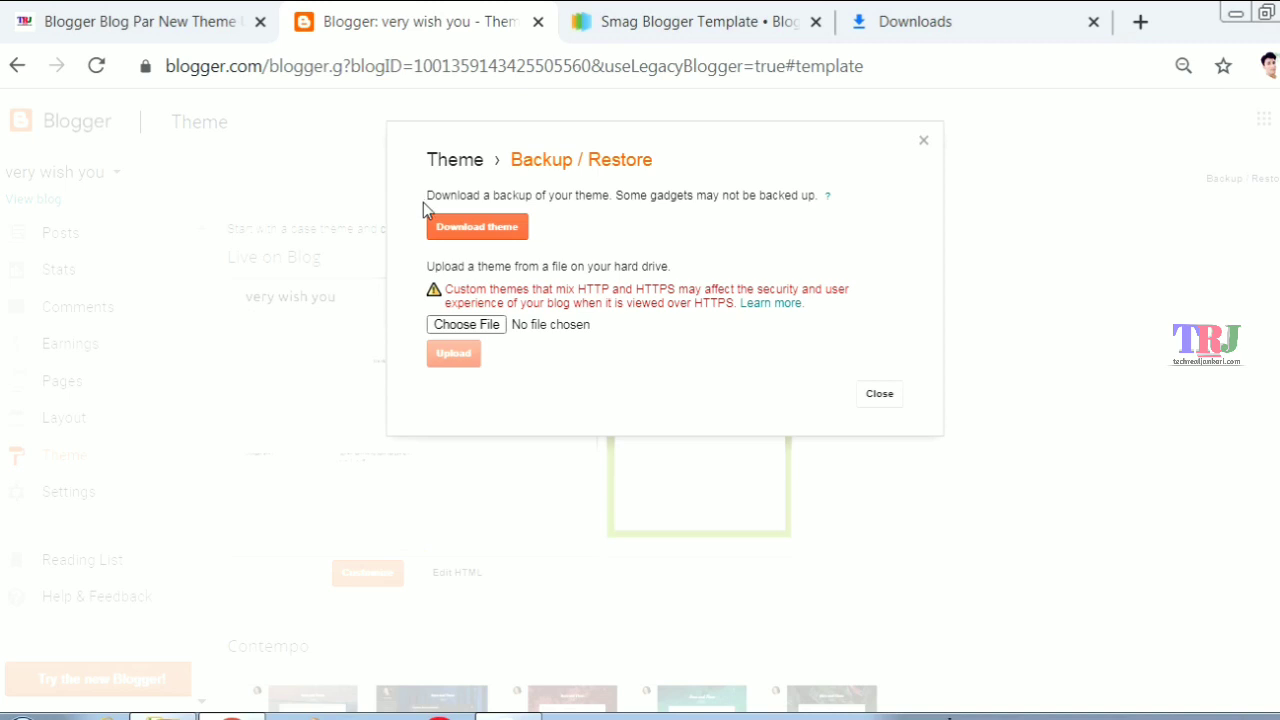
click(467, 325)
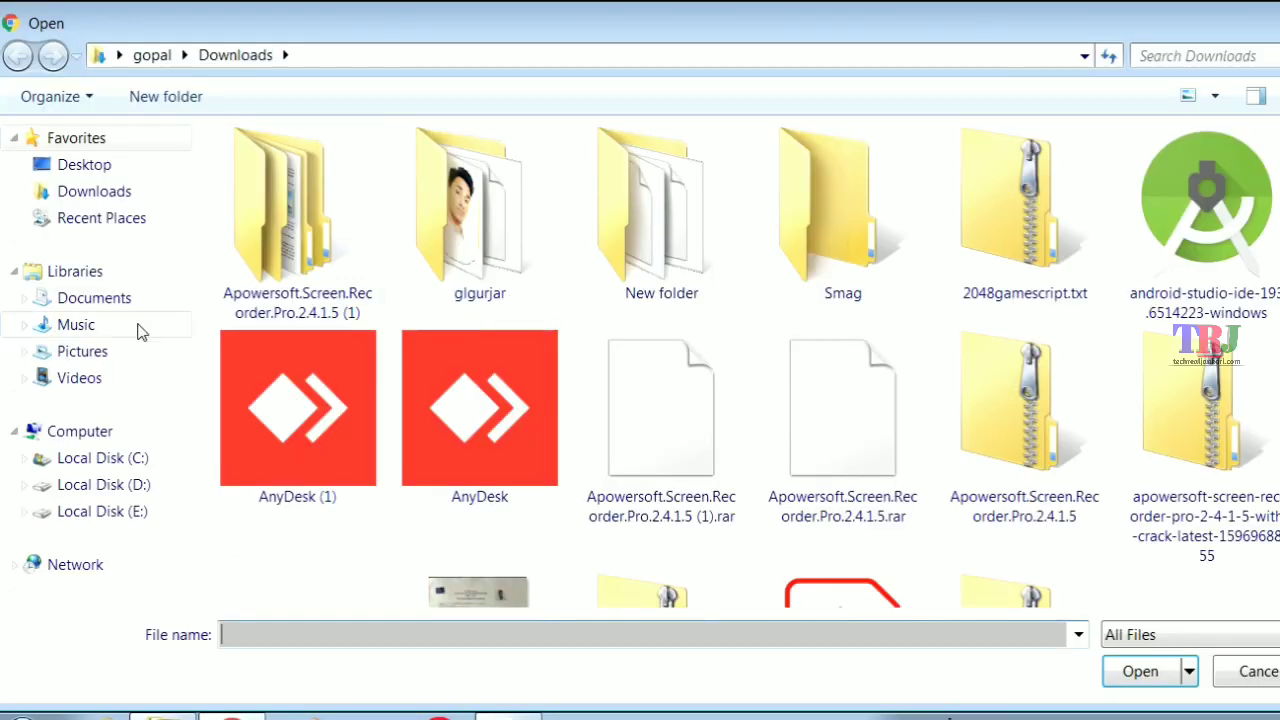
click(118, 302)
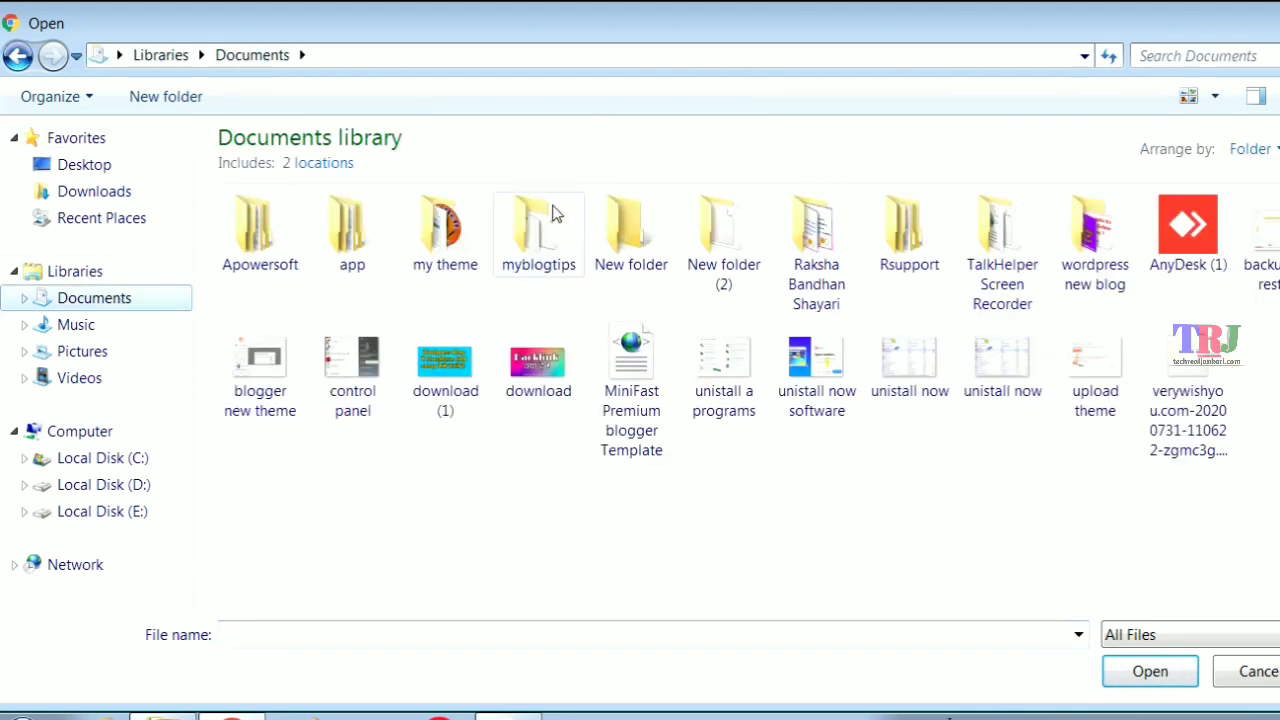
double_click(462, 242)
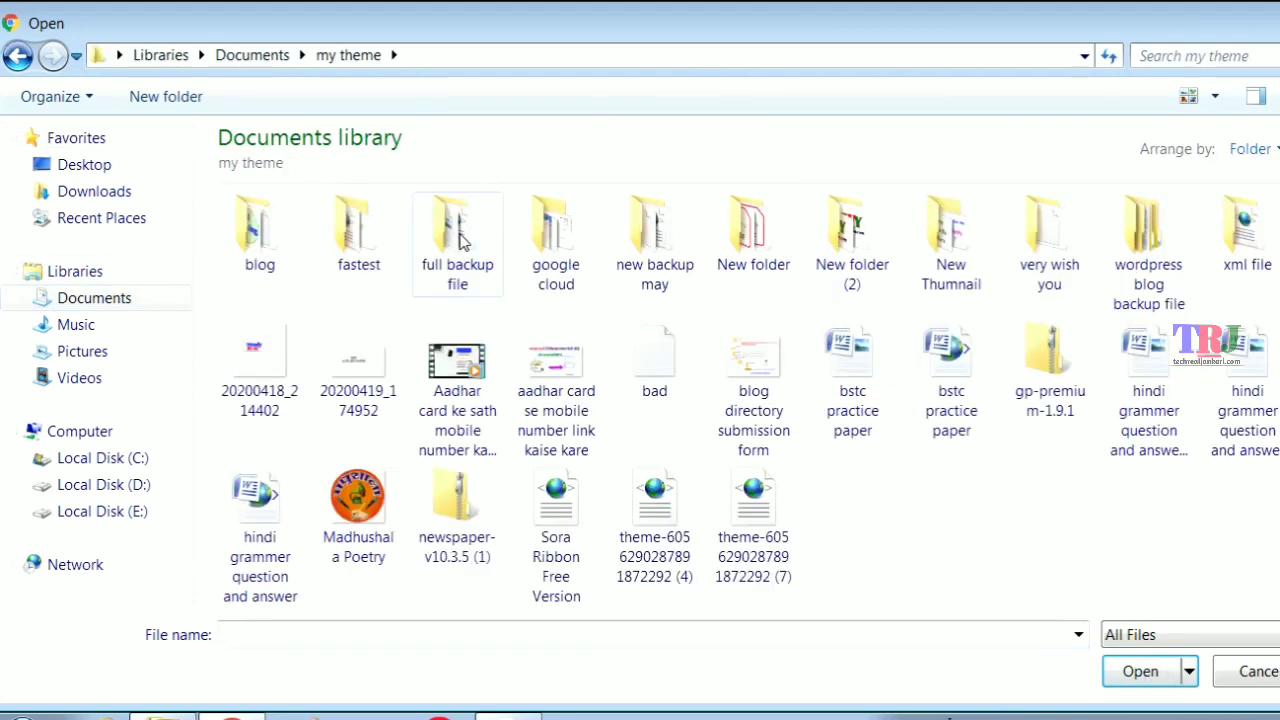
click(1235, 243)
double_click(1235, 243)
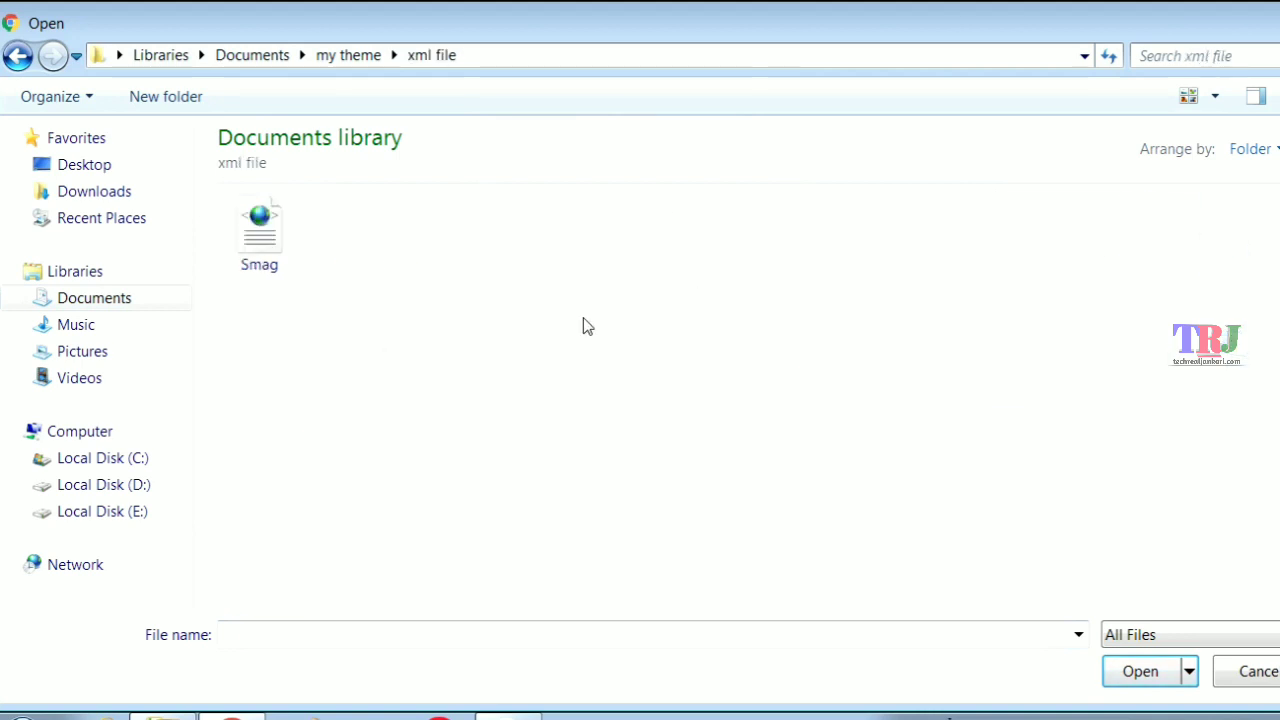
click(248, 232)
double_click(248, 232)
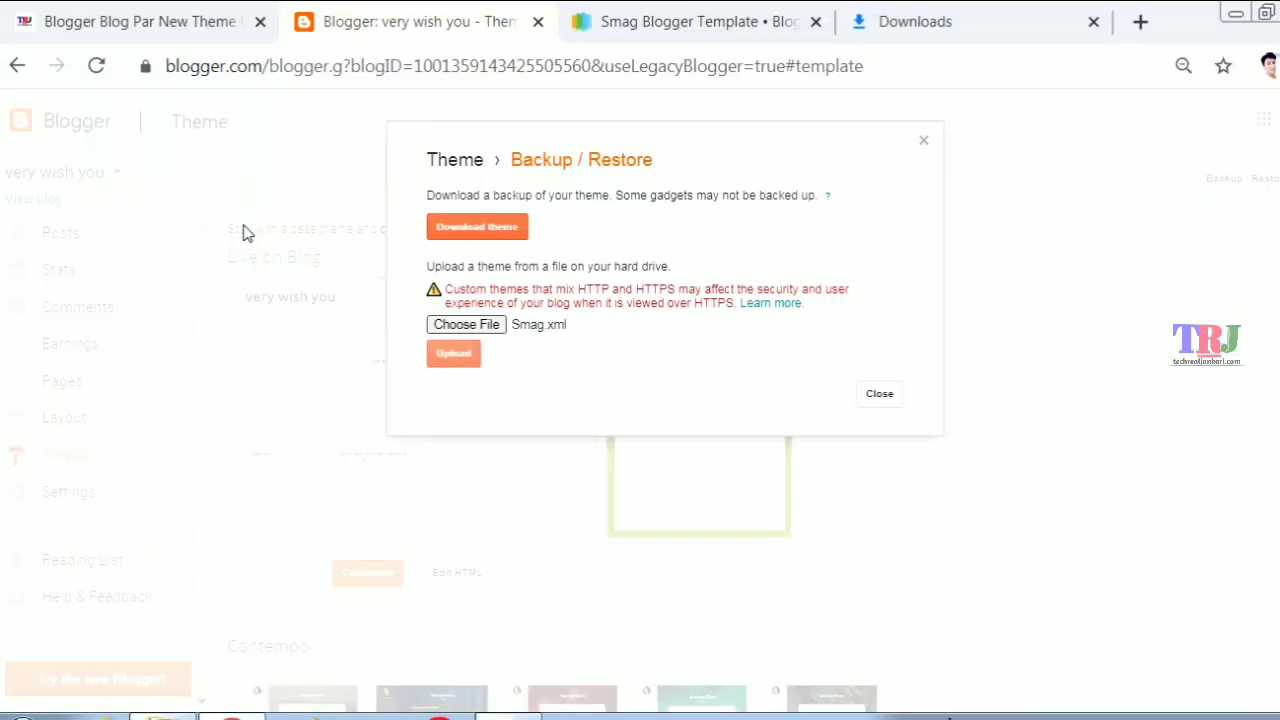
click(445, 355)
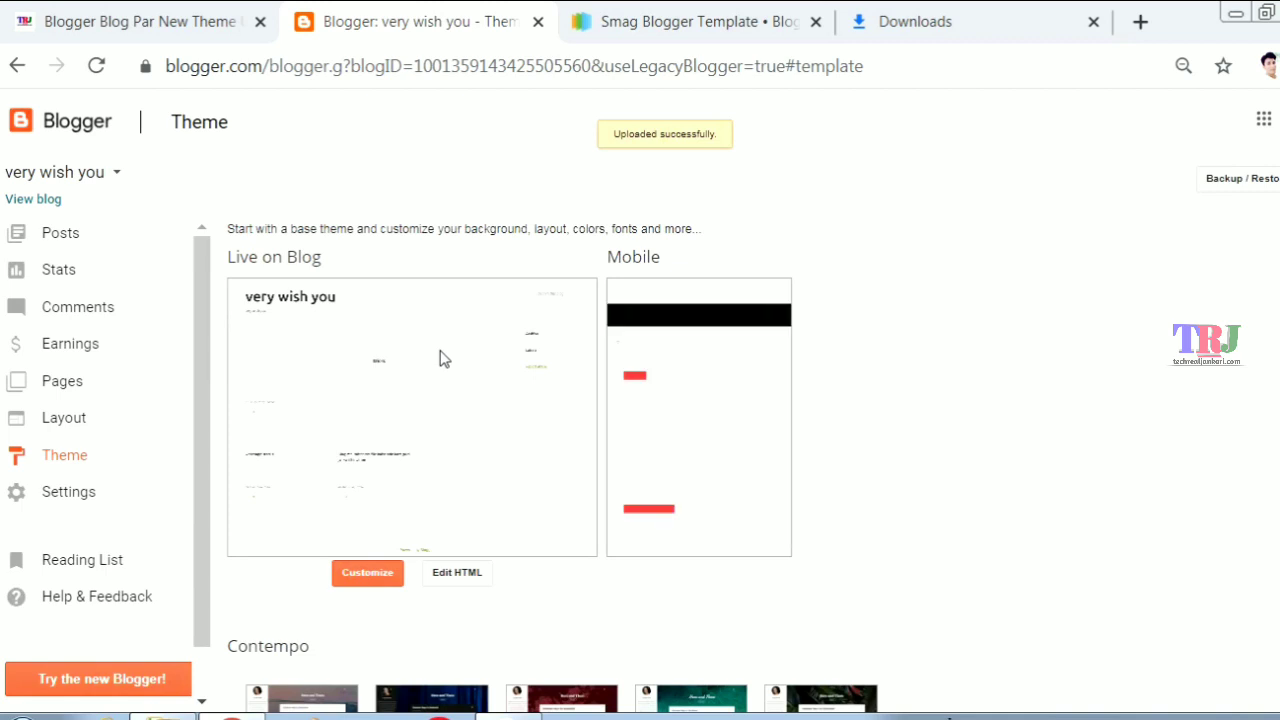
- View the live blog with the uploaded theme, look through its sections and footer credit line, and close it
click(33, 199)
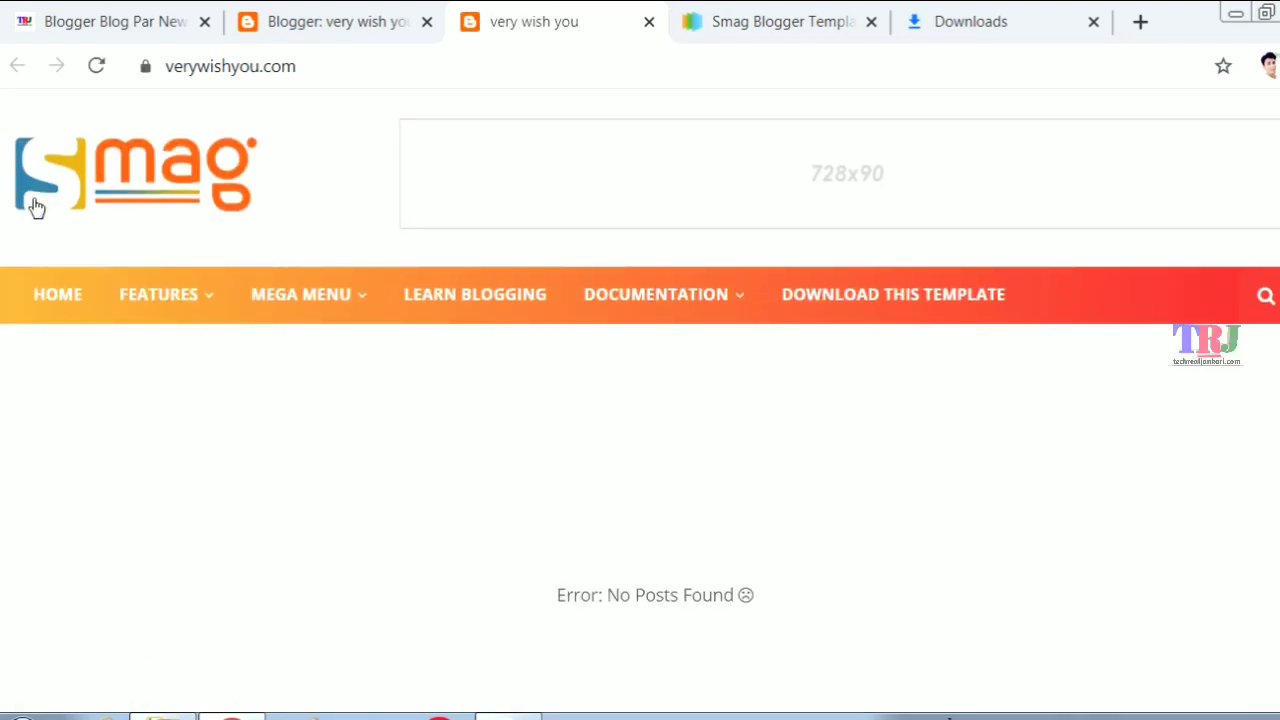
scroll(36, 207, down, 20)
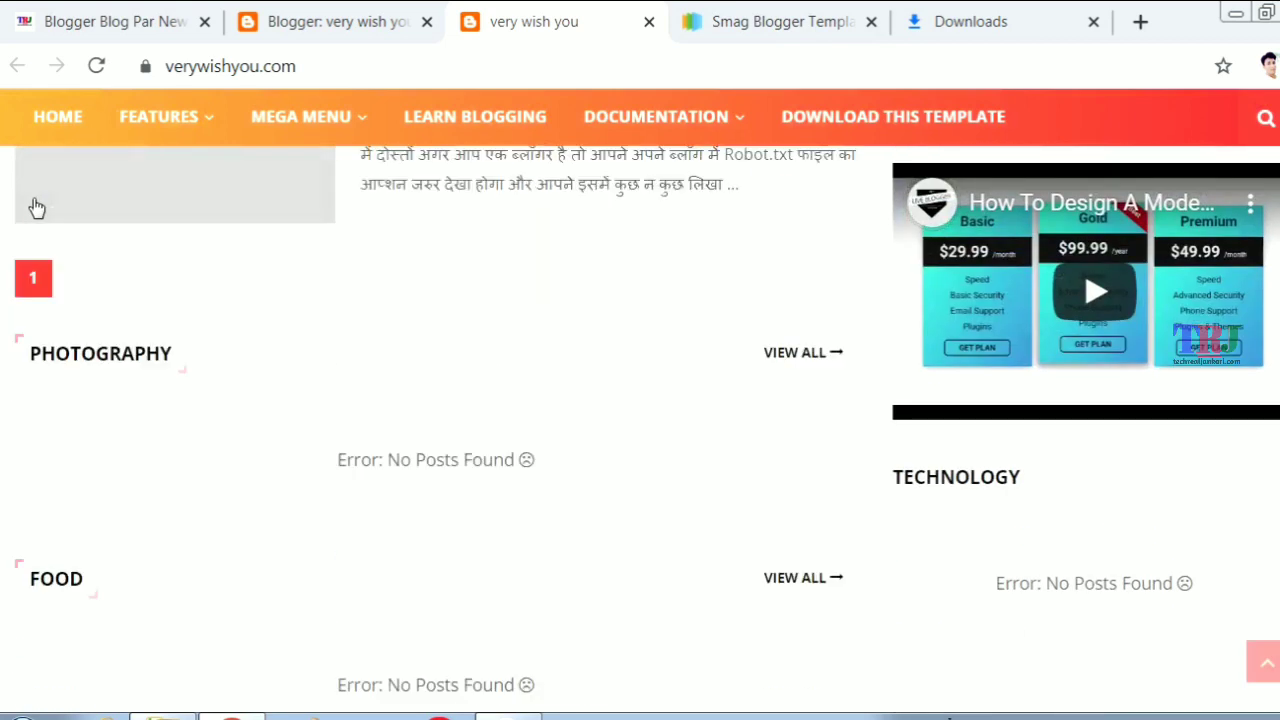
scroll(36, 207, down, 7)
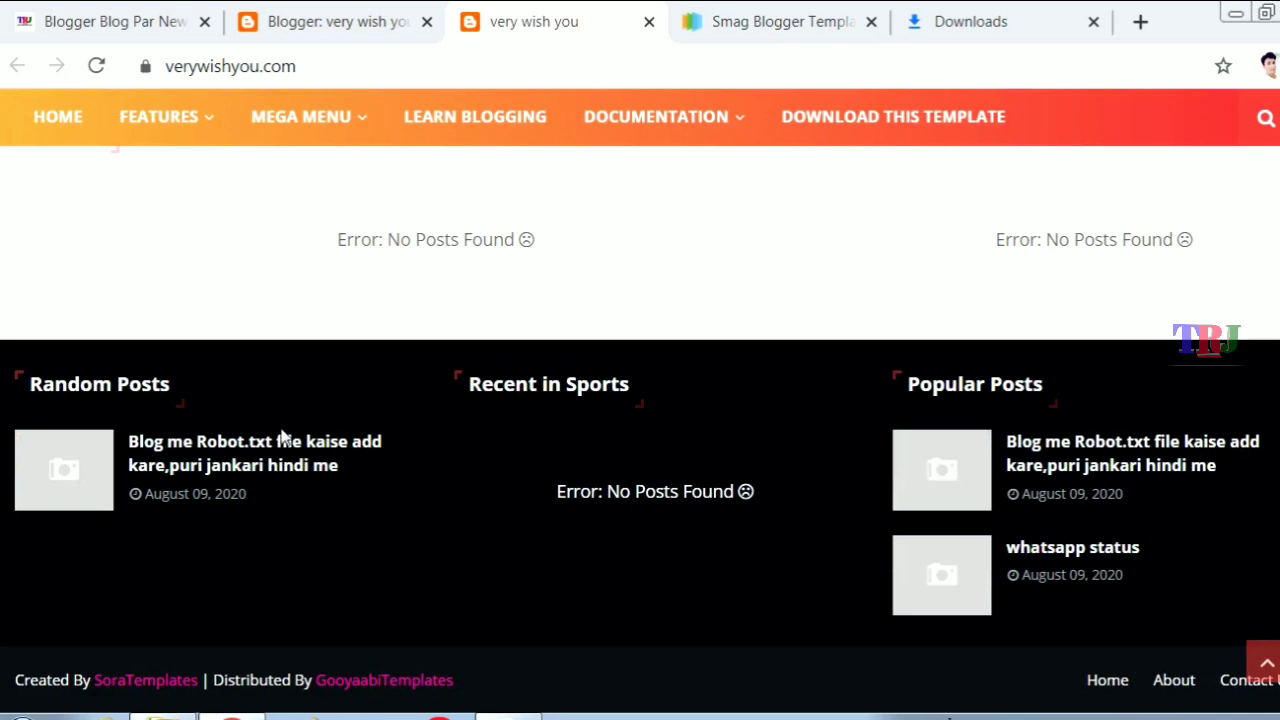
drag(480, 682, 24, 657)
drag(10, 677, 530, 678)
click(650, 22)
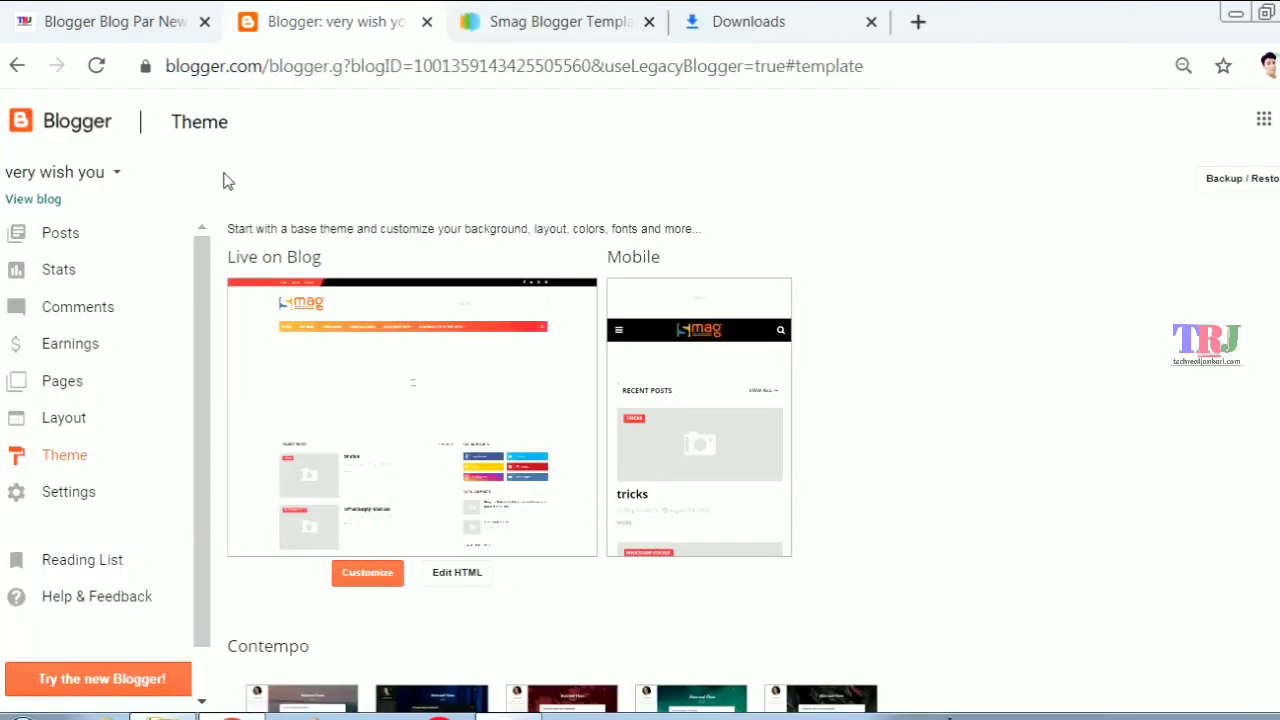
- Open the blog's Layout page, view the favicon configuration window and close it without choosing a file
click(61, 420)
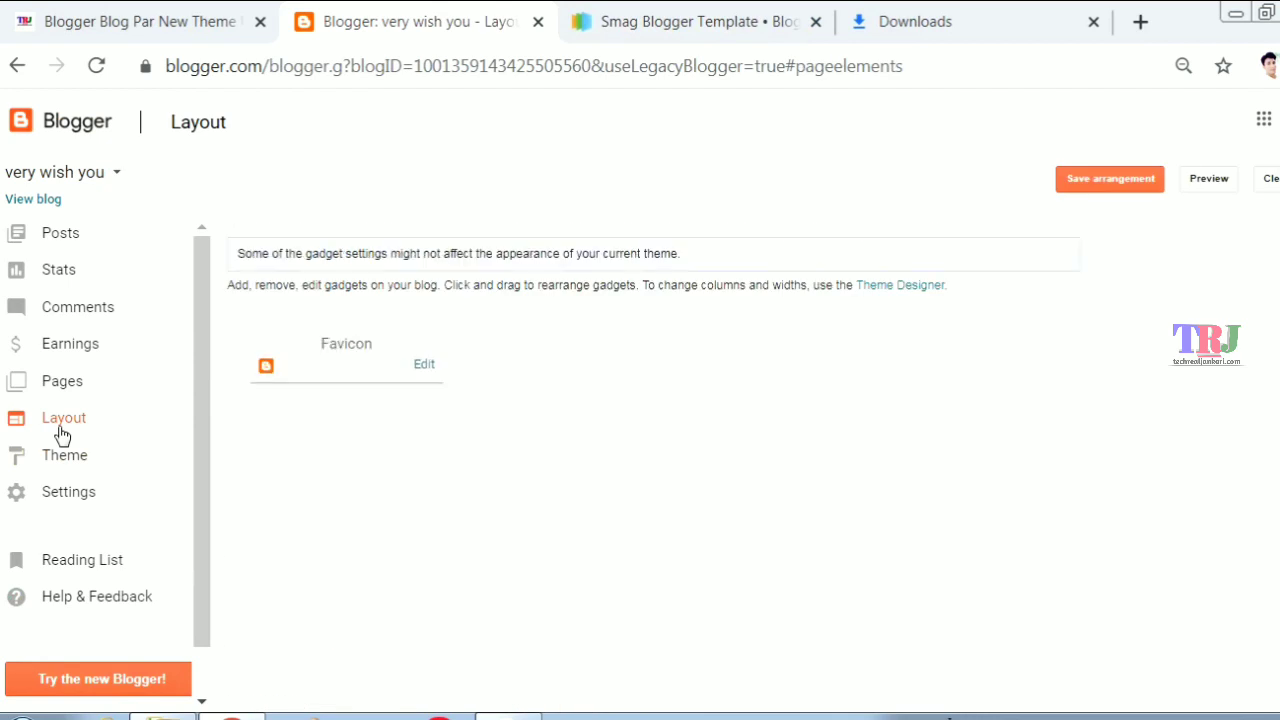
click(422, 366)
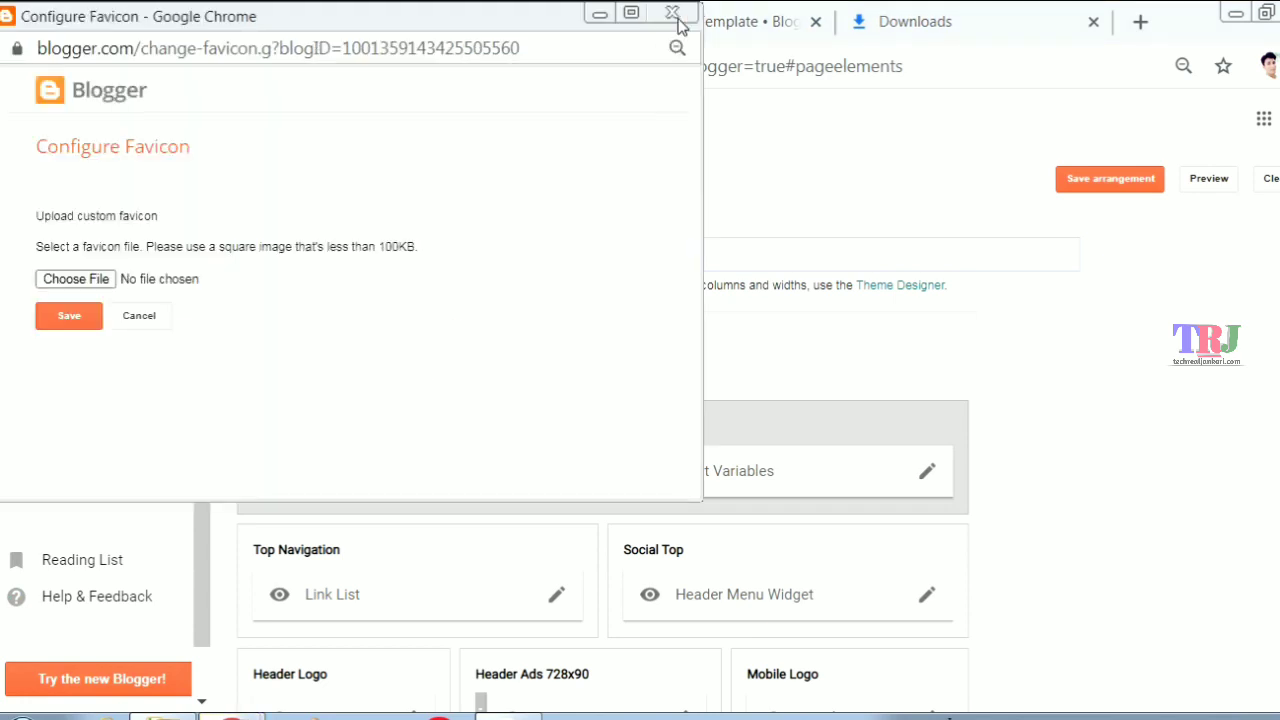
click(672, 14)
- Search Google for "tech real jankari" in a new tab, check the first result, close it and return to the blog's Layout page
click(1140, 22)
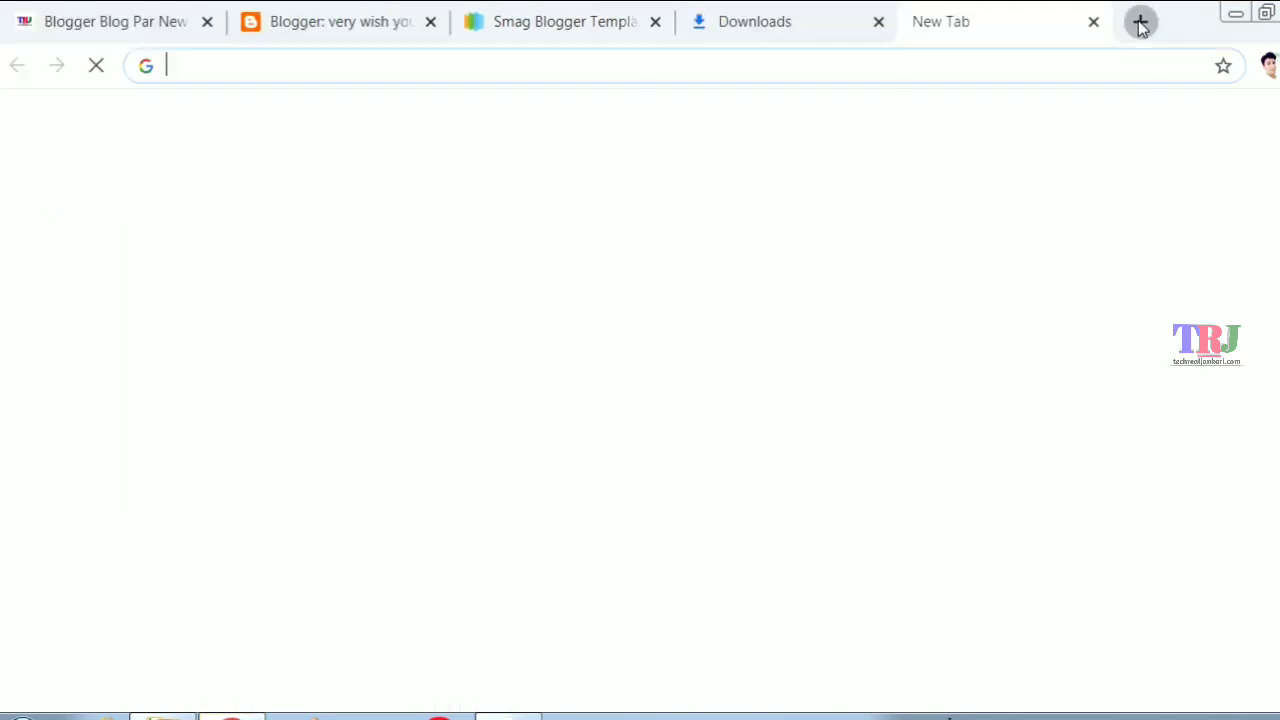
text(tech real)
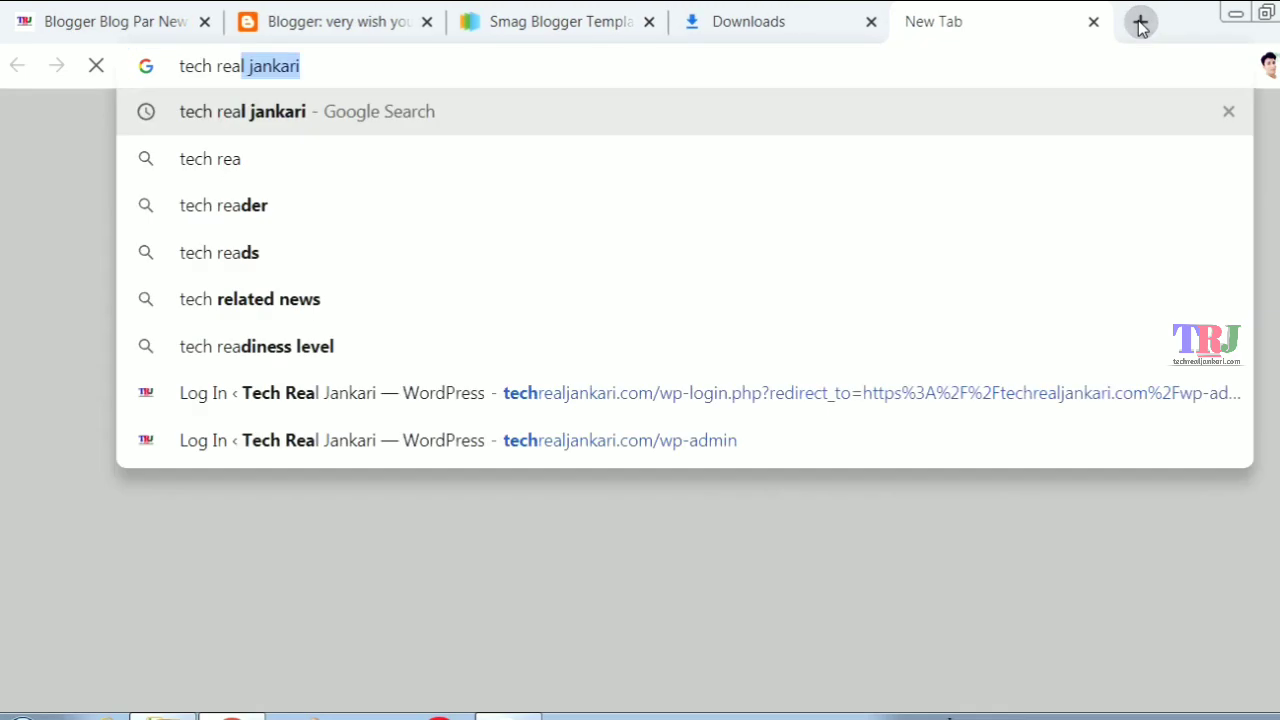
click(946, 68)
key(Return)
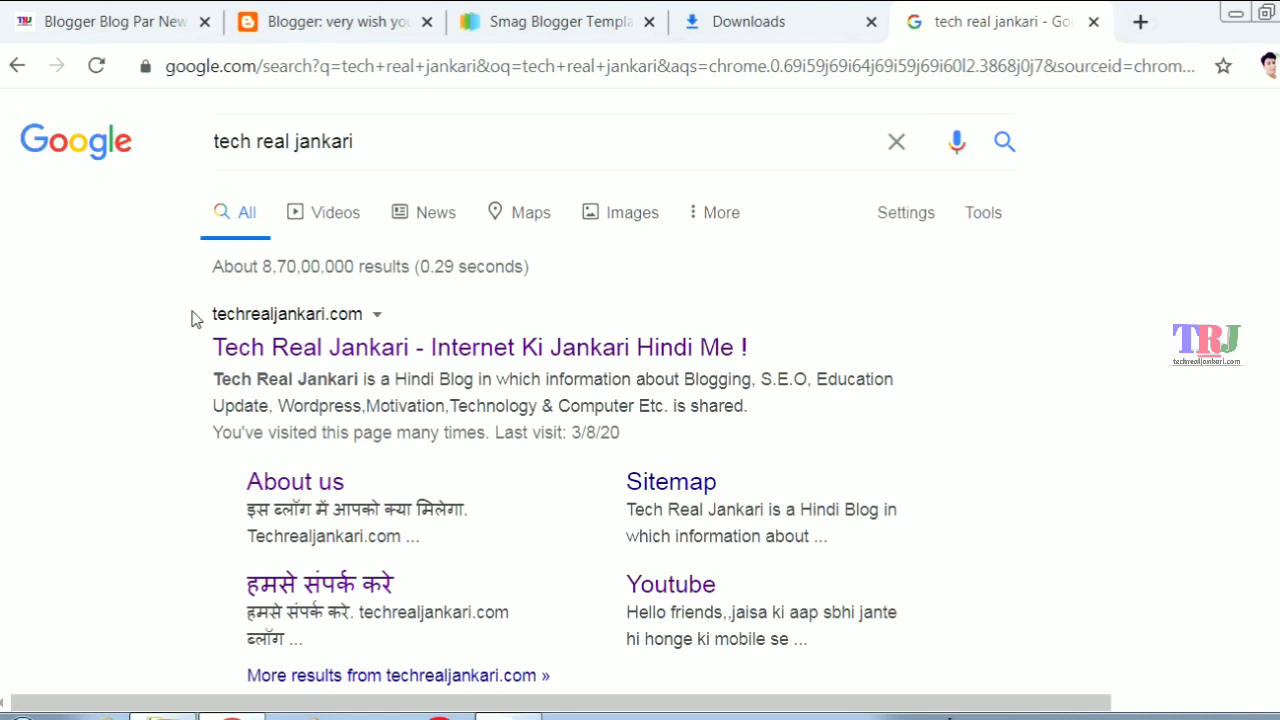
drag(211, 347, 222, 347)
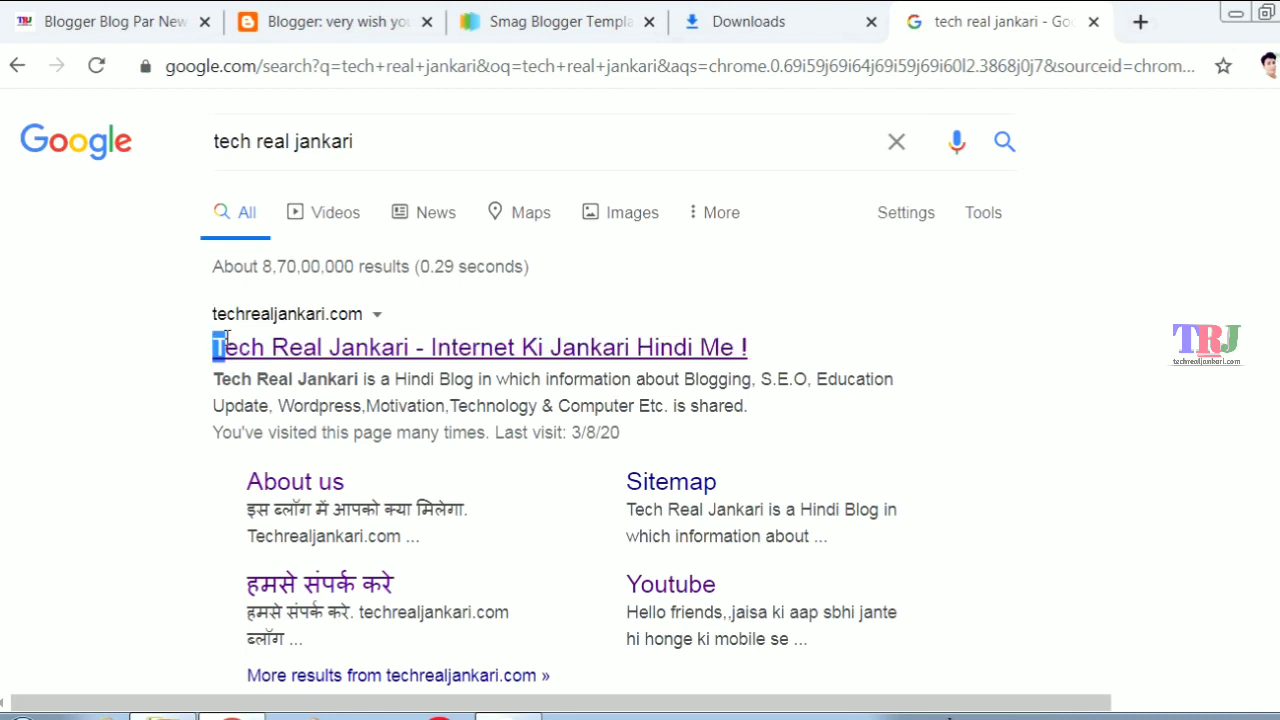
click(1093, 21)
click(607, 8)
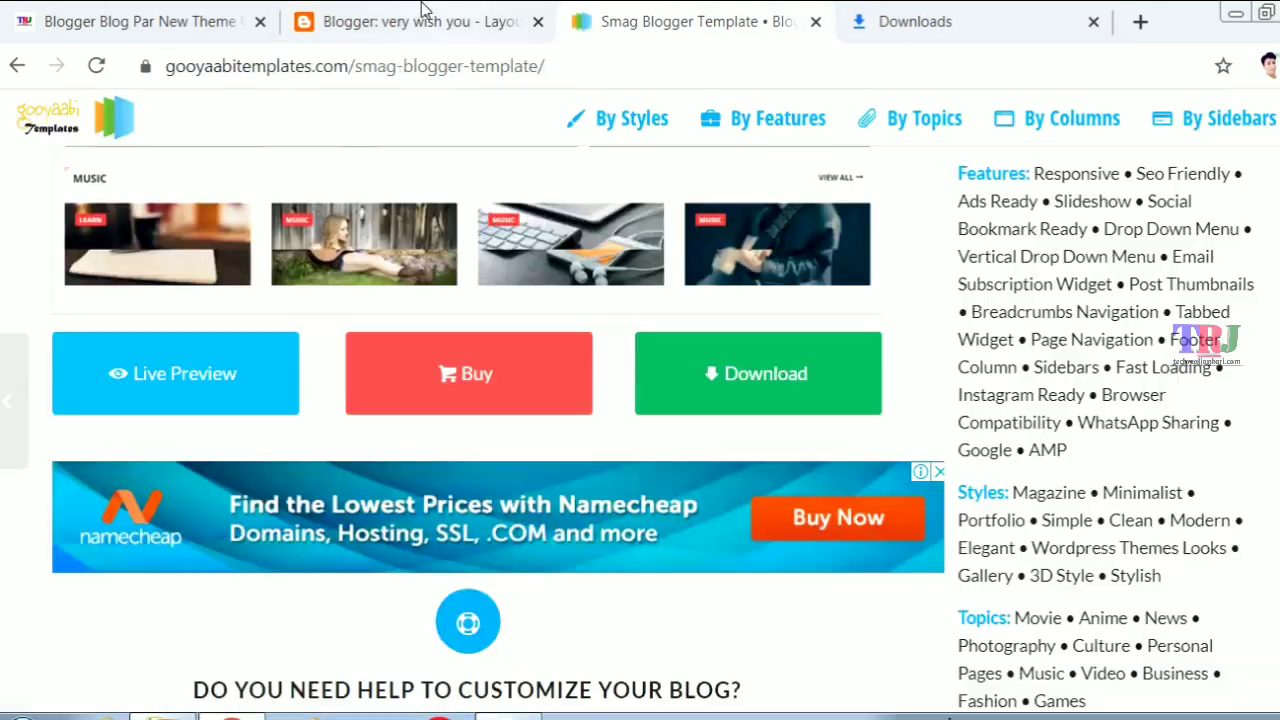
click(415, 12)
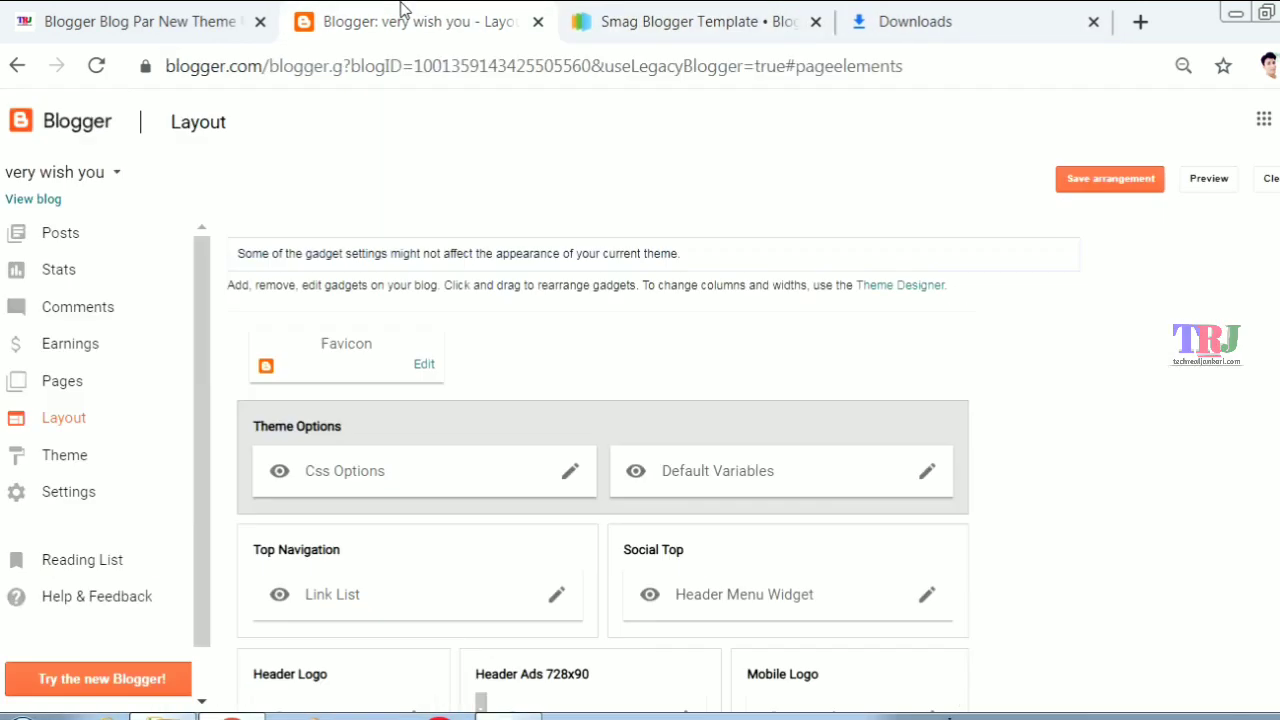
- Try to upload verywishyou.com.jpeg from the Downloads folder as the blog's favicon, and close the favicon configuration
click(424, 365)
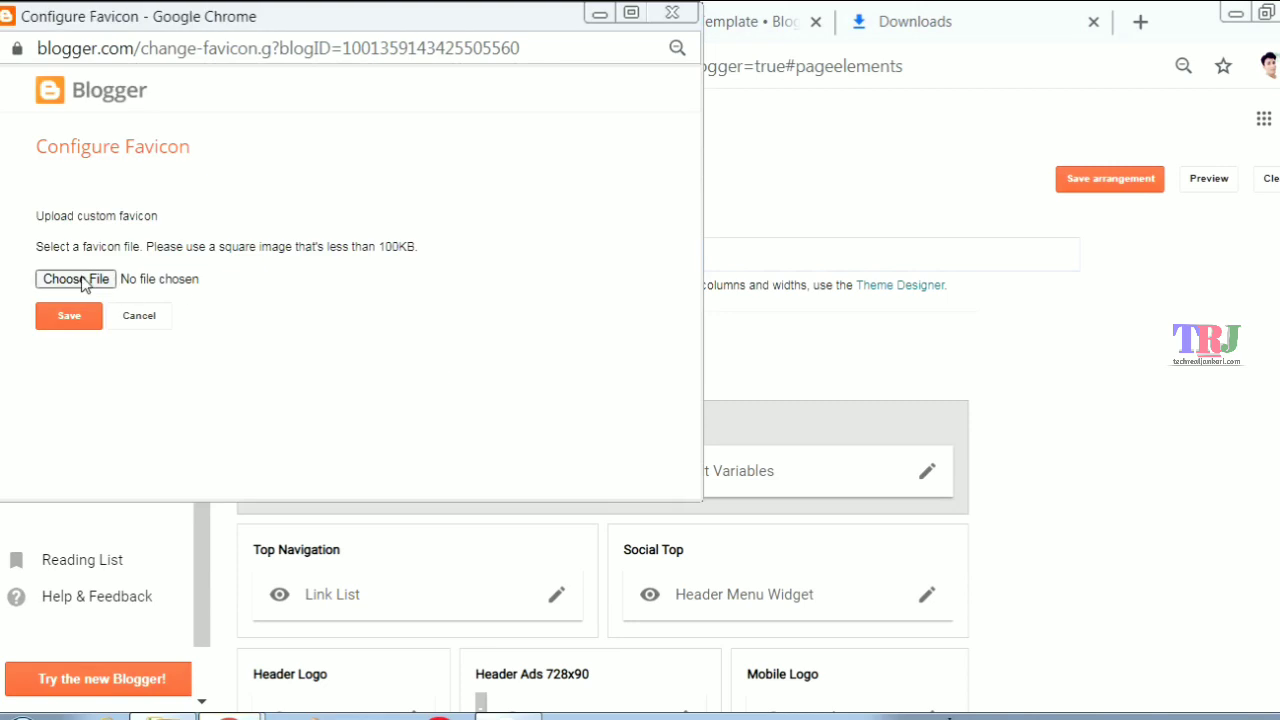
click(84, 283)
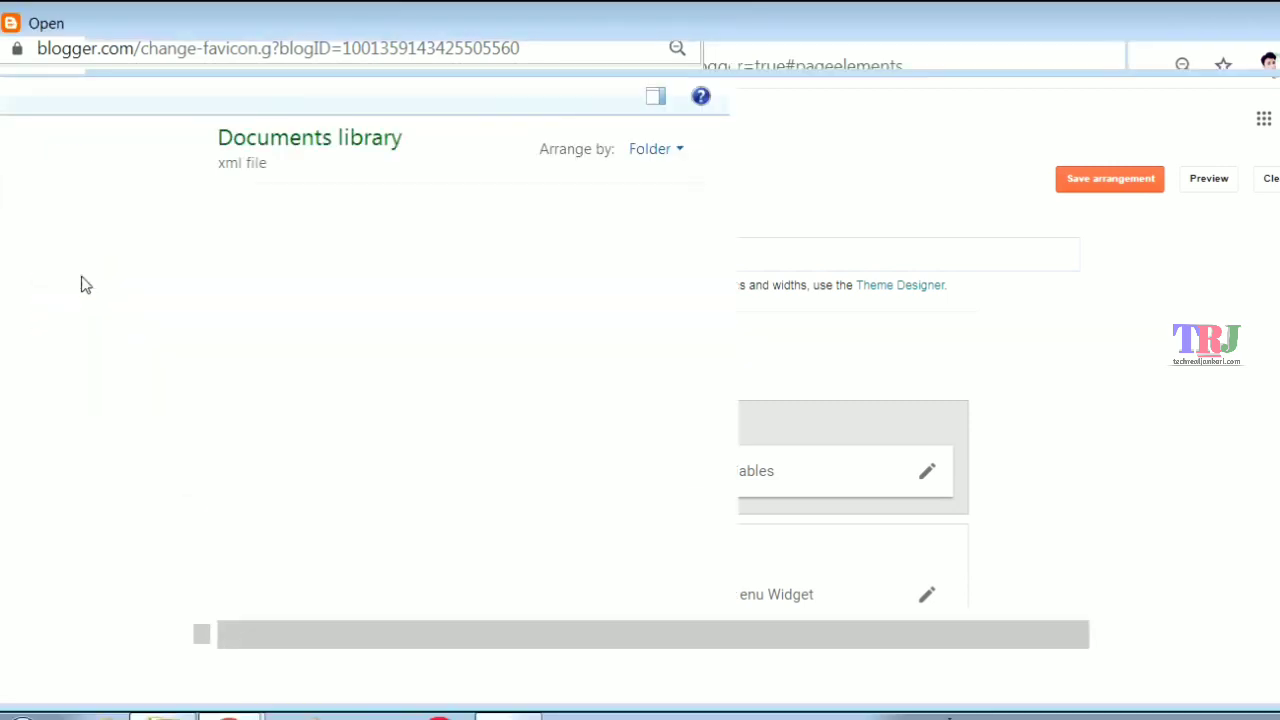
click(101, 301)
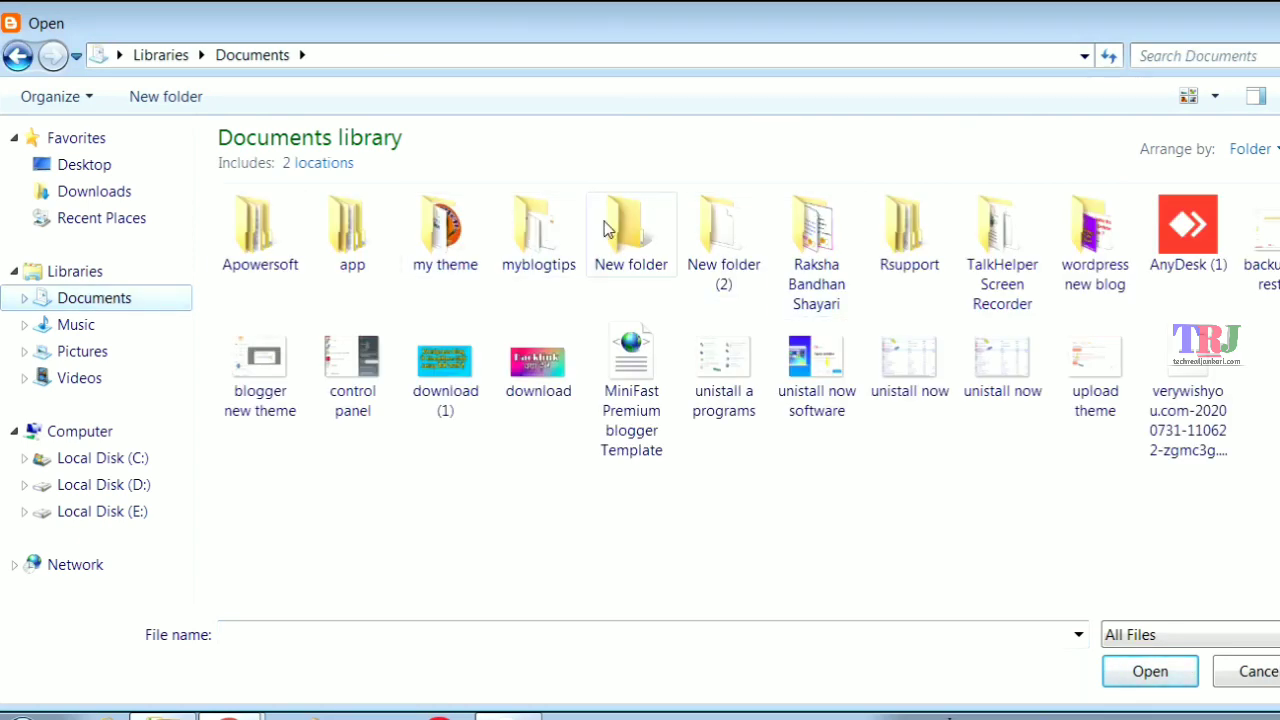
double_click(425, 252)
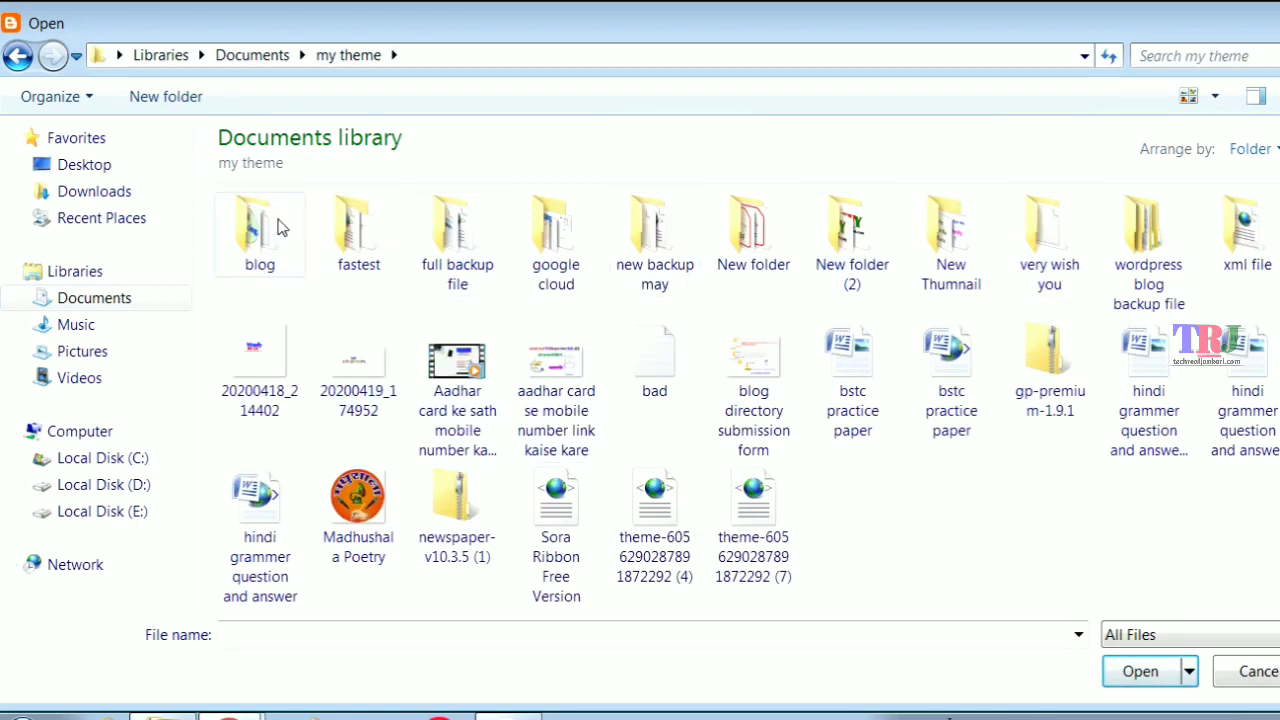
click(80, 191)
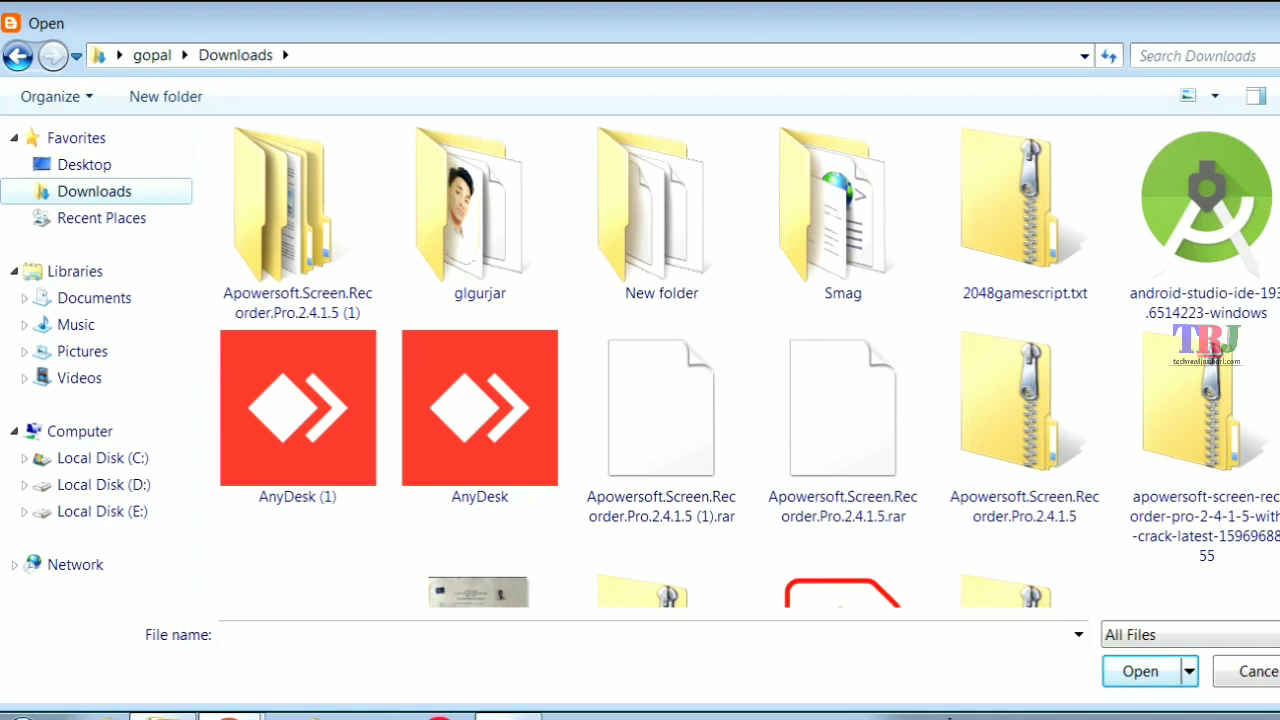
scroll(500, 375, down, 10)
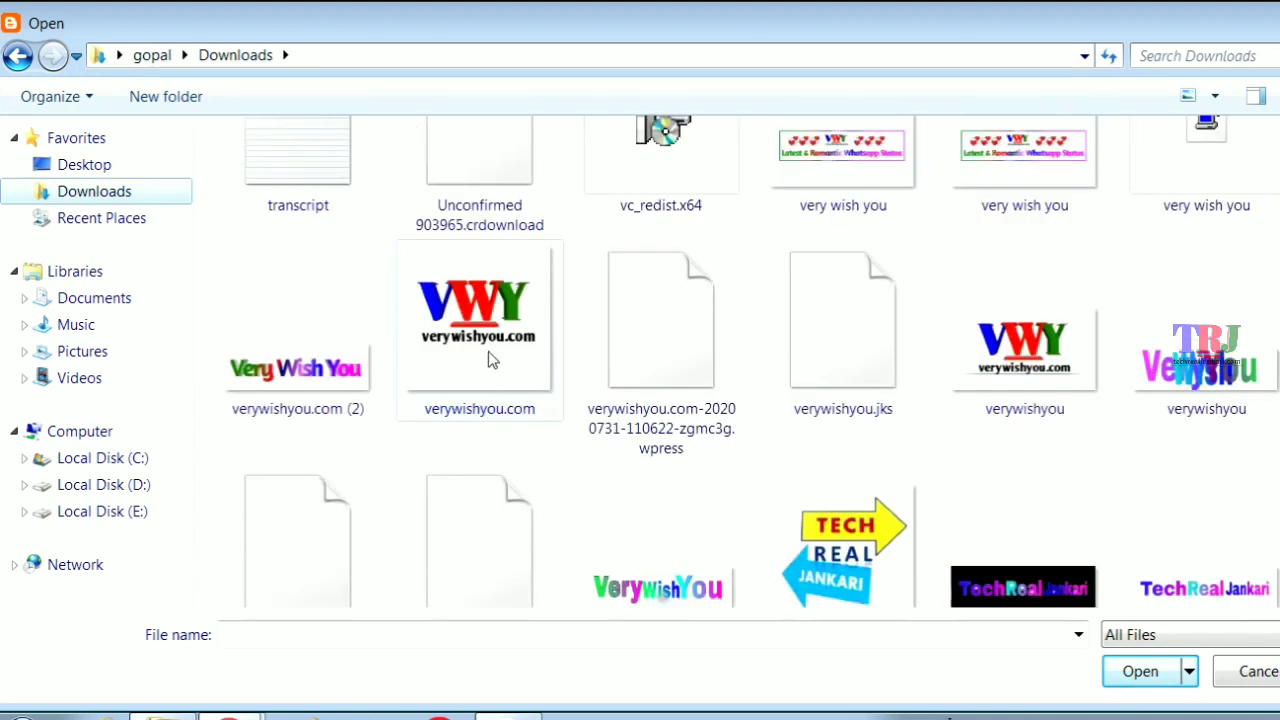
click(490, 360)
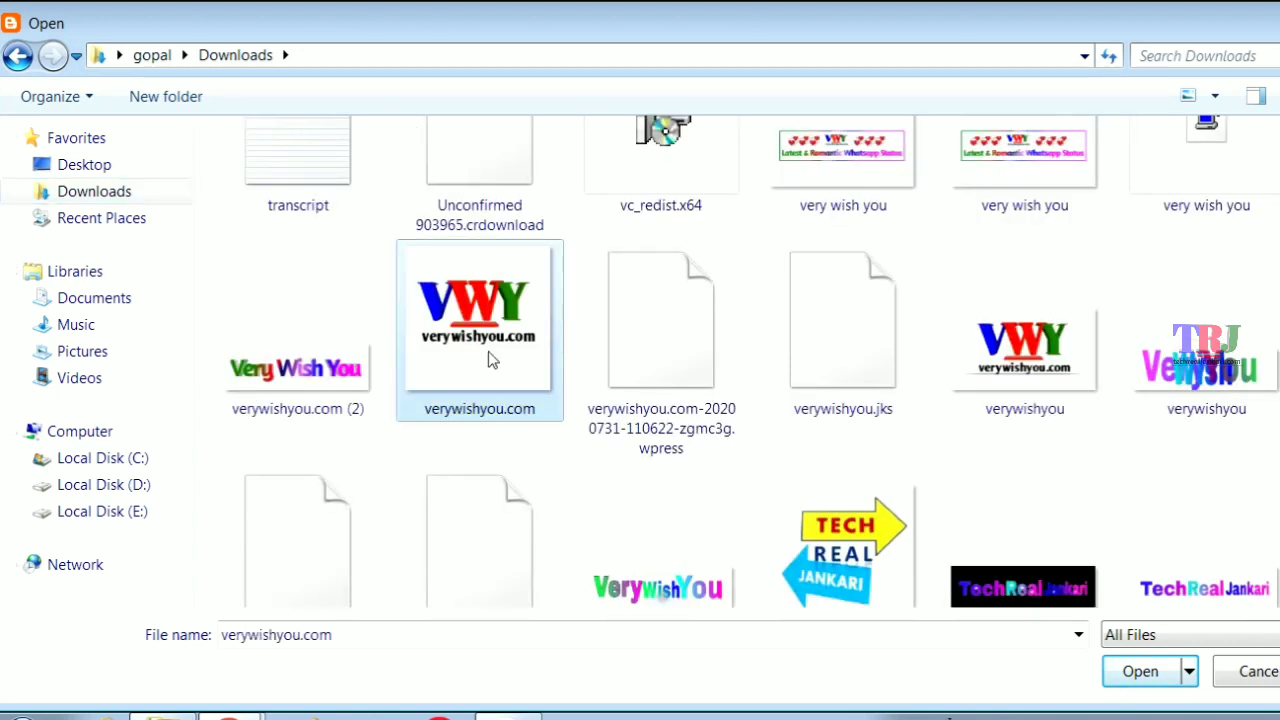
double_click(488, 352)
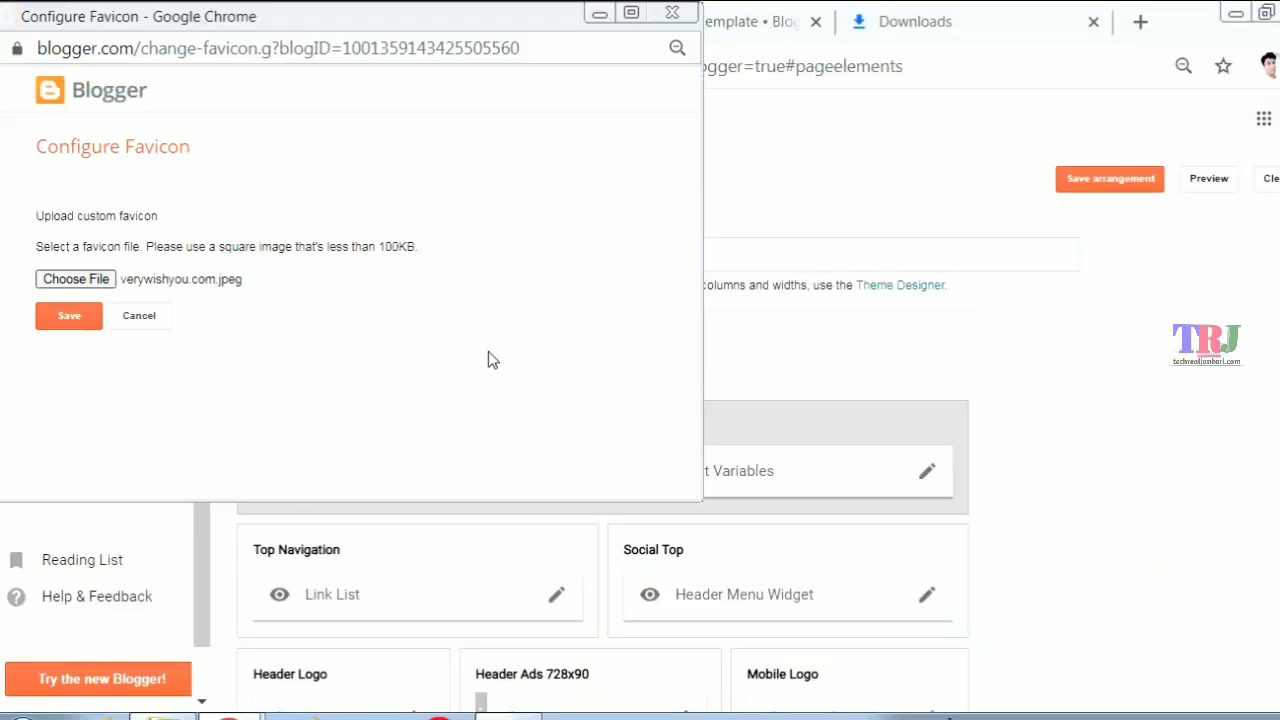
click(94, 318)
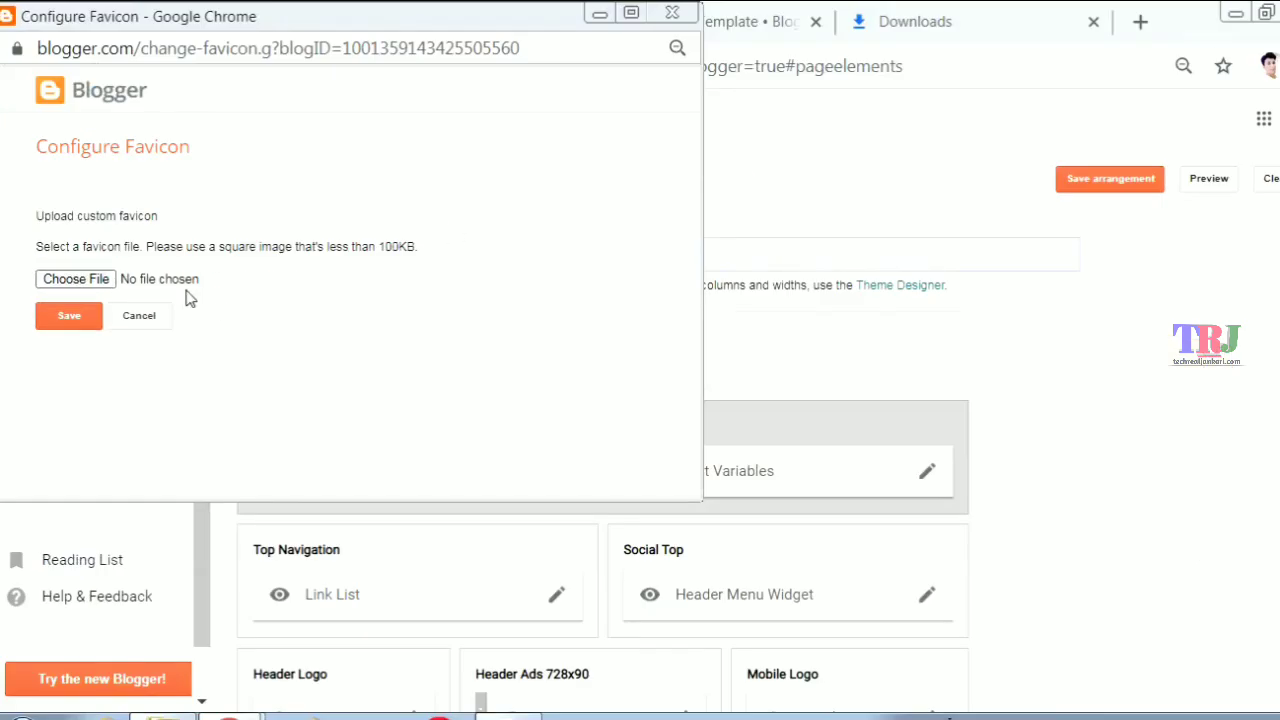
click(118, 322)
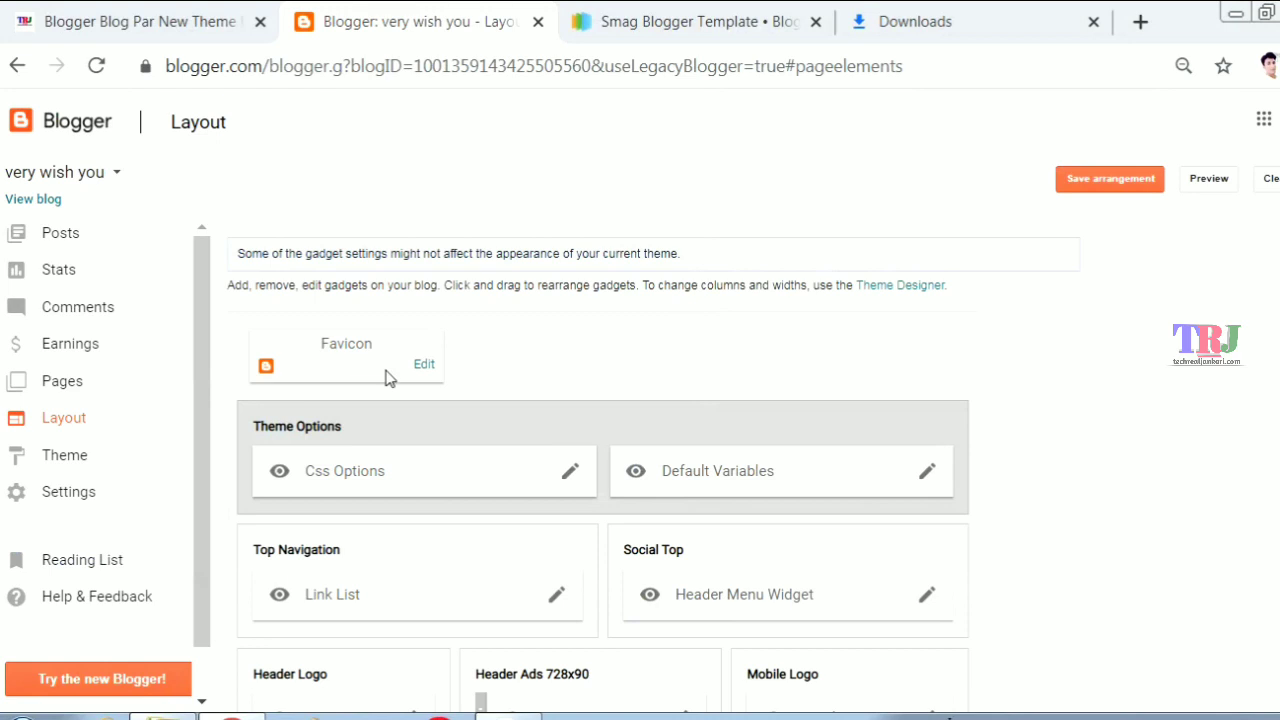
- Remove the Smag image from the Header Logo gadget and enable Shrink to fit for its replacement
scroll(723, 428, down, 4)
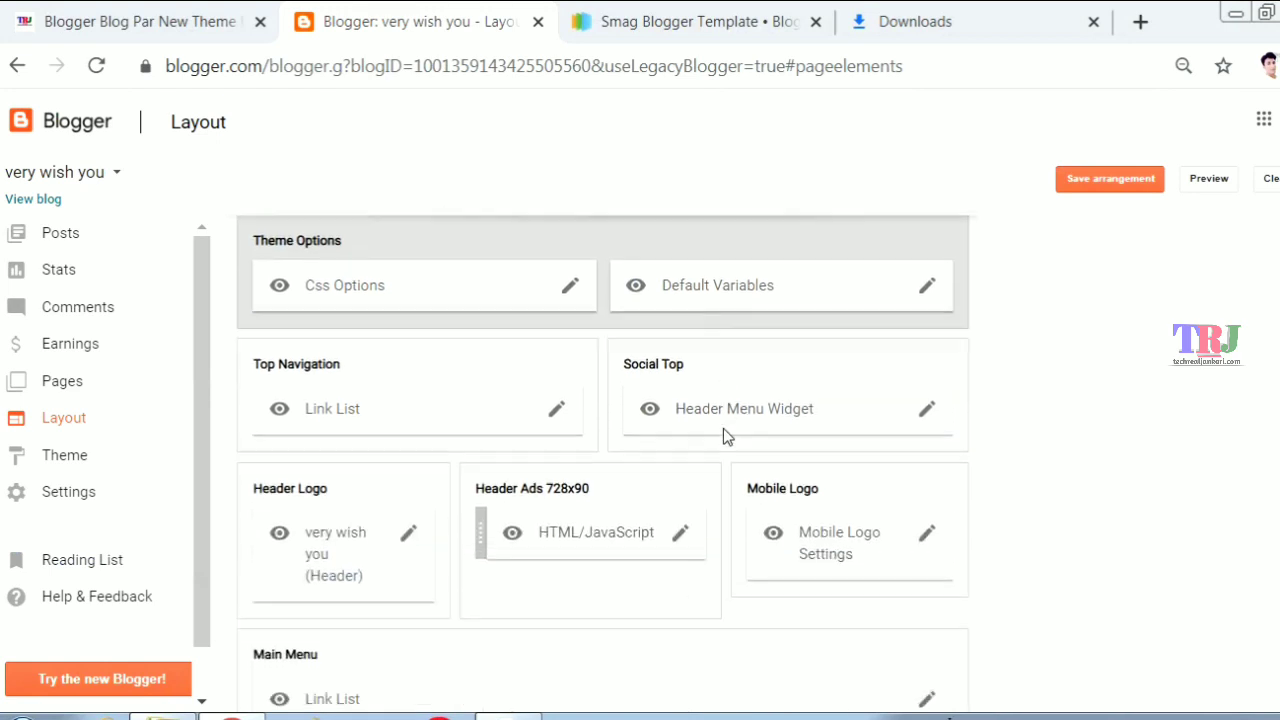
scroll(554, 344, up, 1)
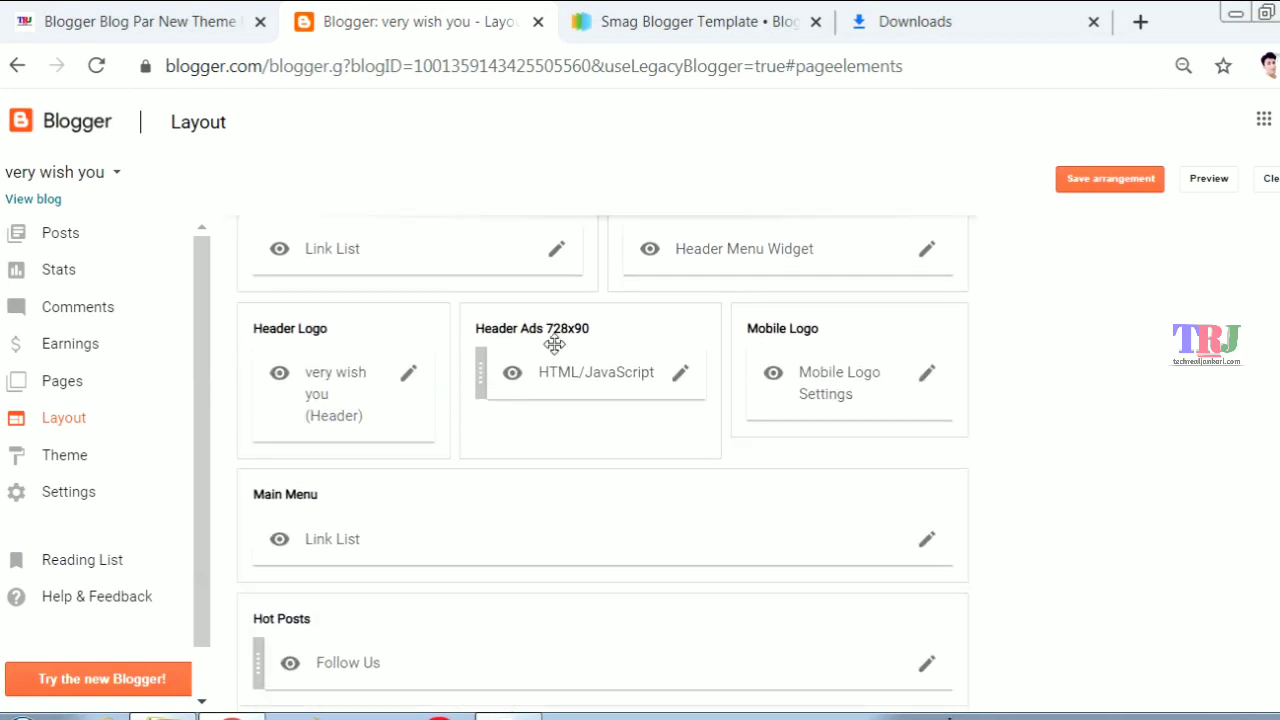
click(407, 374)
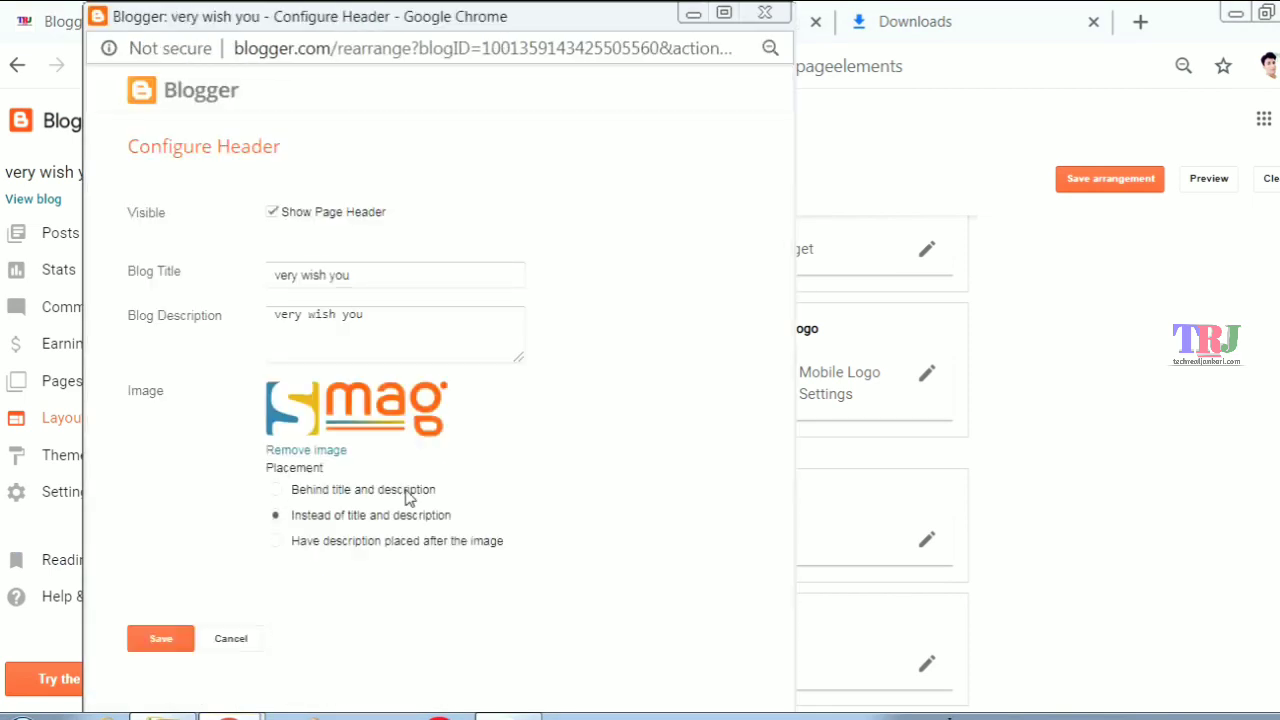
click(307, 451)
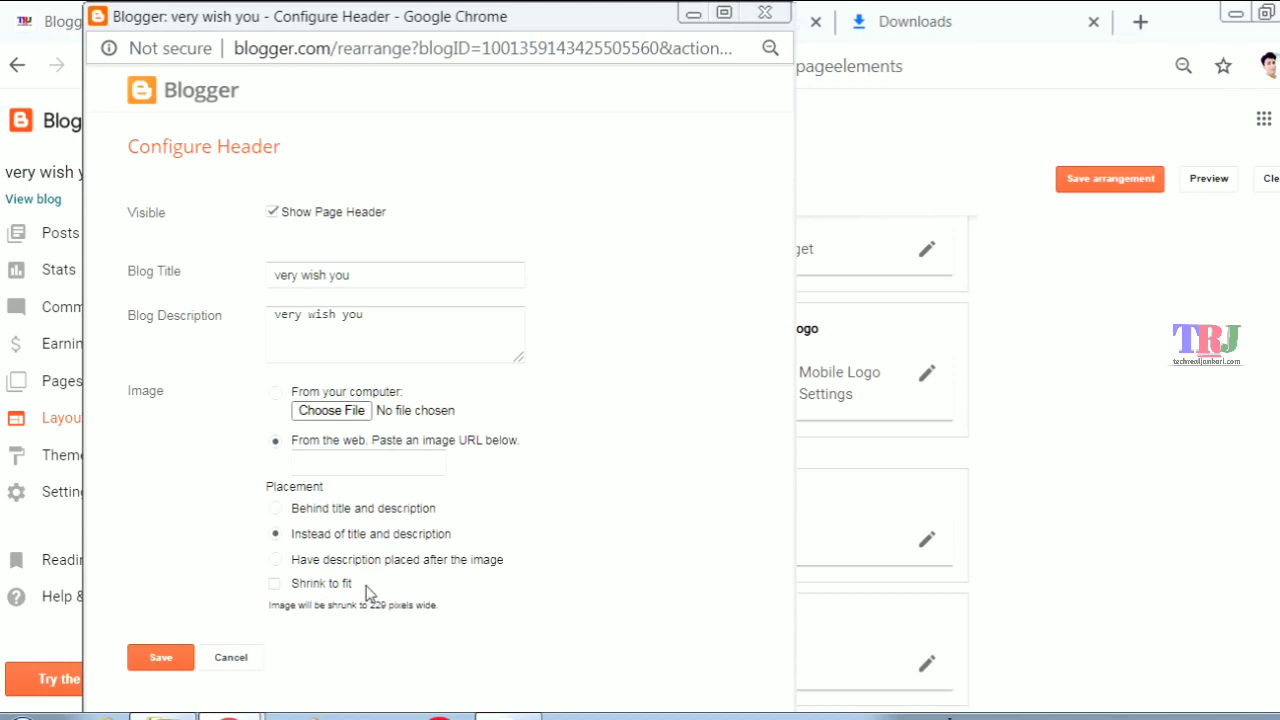
drag(366, 591, 240, 594)
click(240, 594)
click(274, 586)
- Upload the verywishyou logo image from Downloads as the header image and save the header settings
click(321, 412)
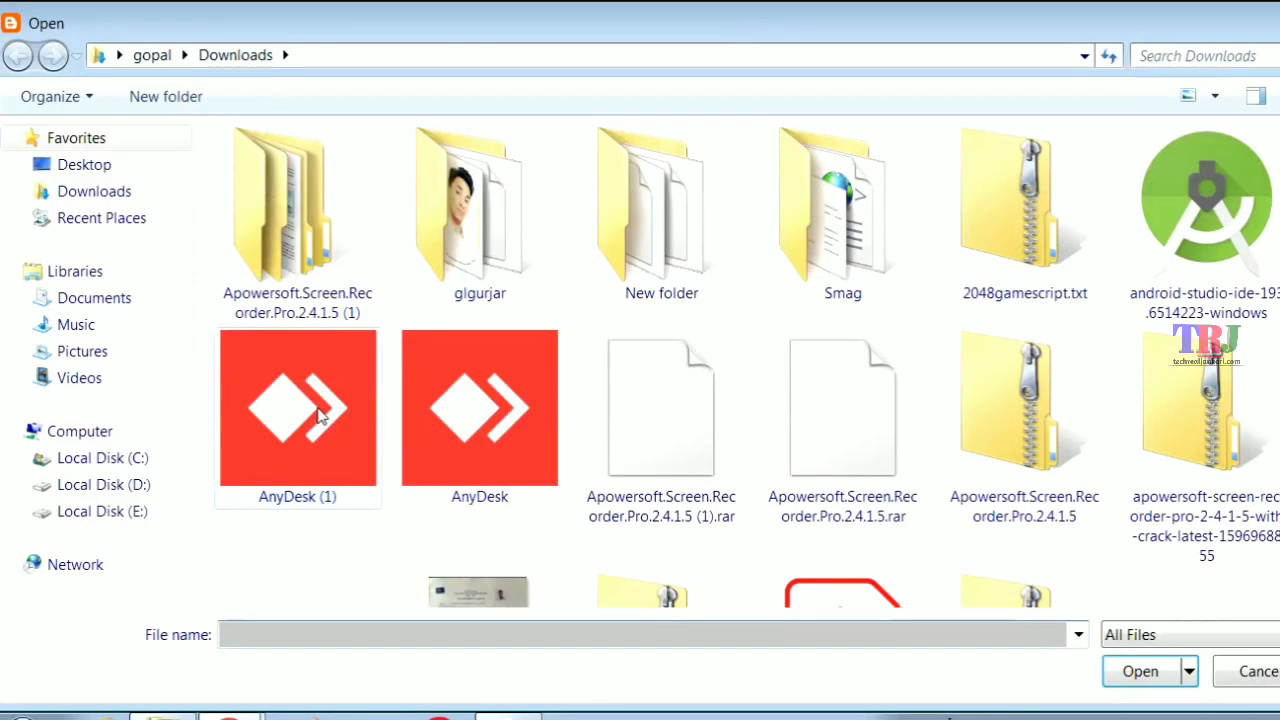
scroll(1028, 308, down, 10)
click(1028, 308)
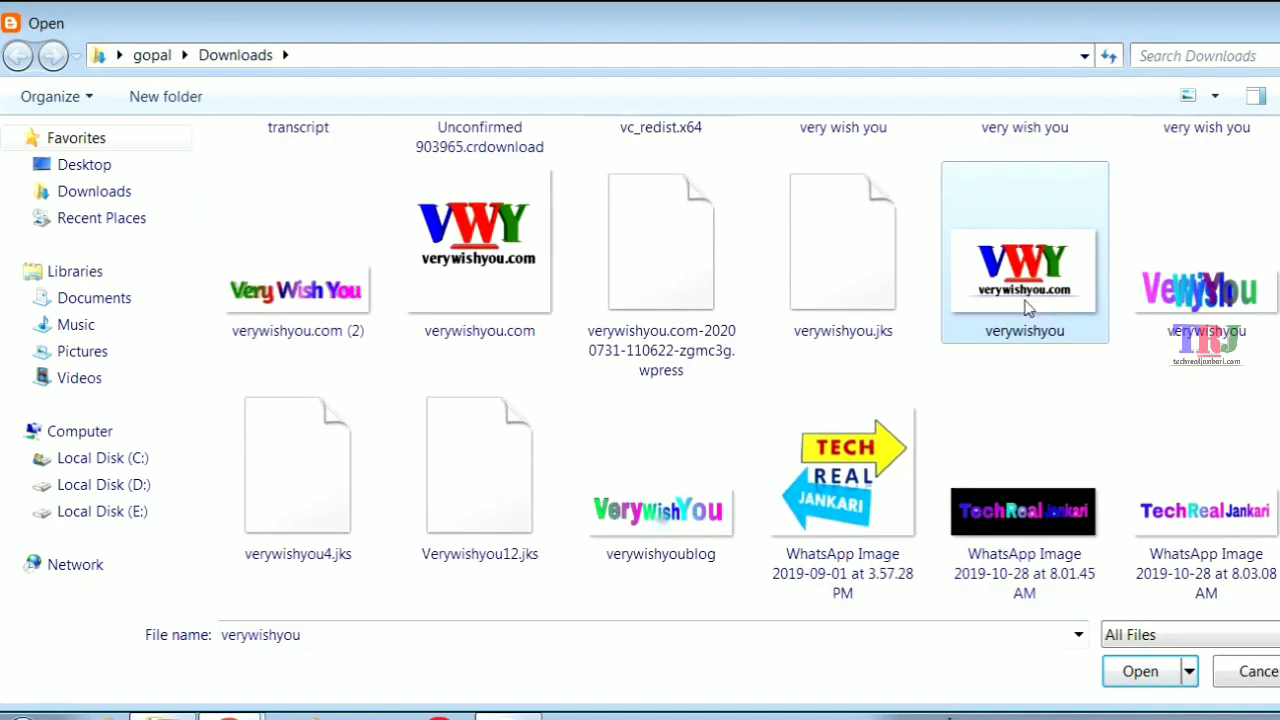
double_click(1028, 308)
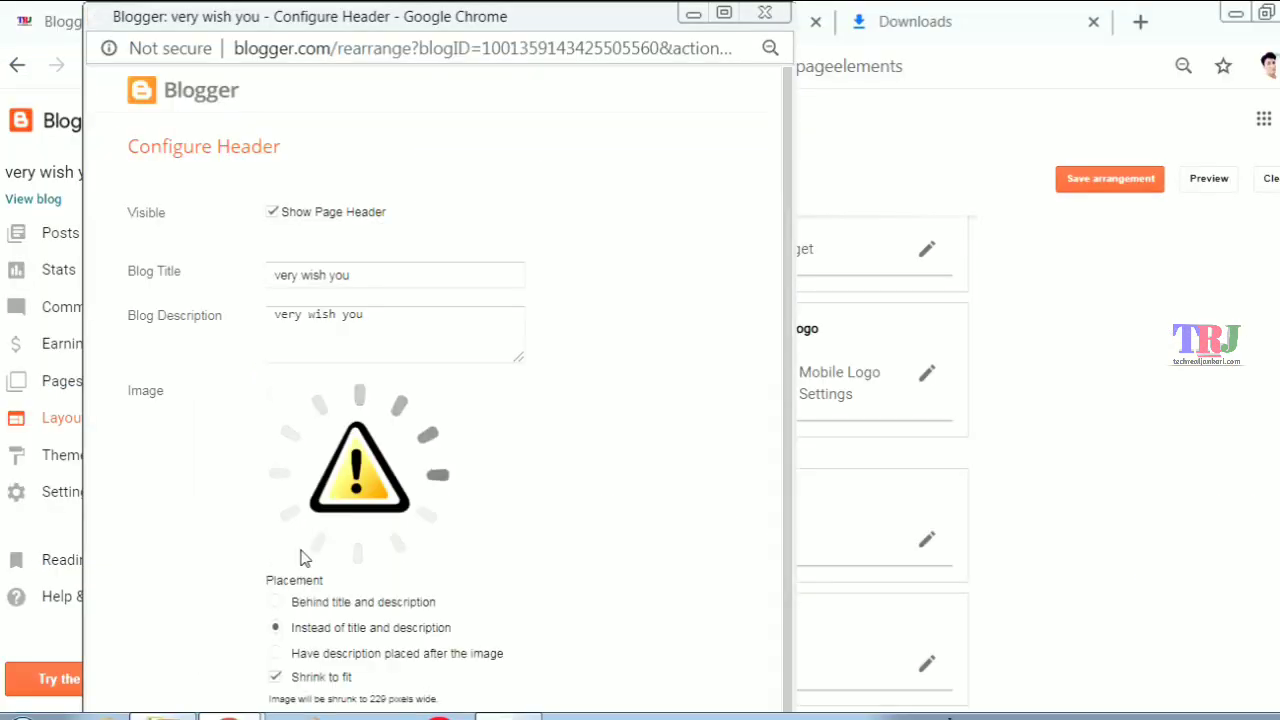
click(724, 12)
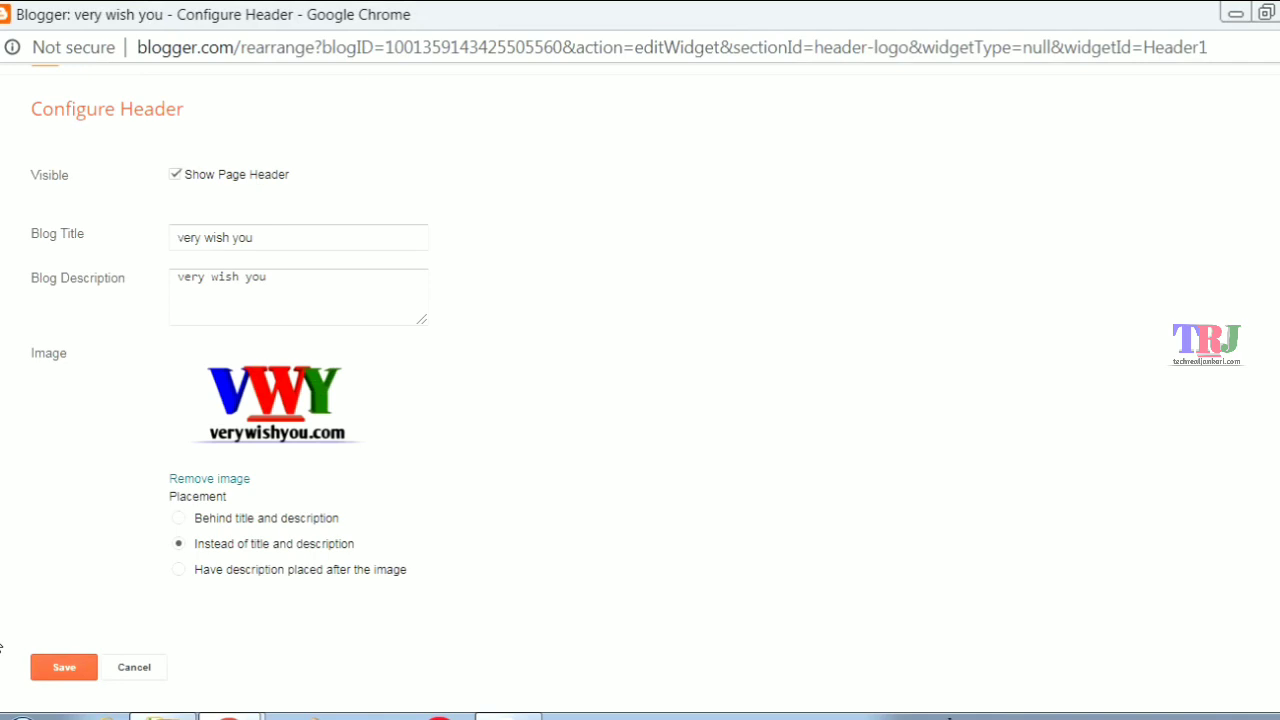
click(60, 668)
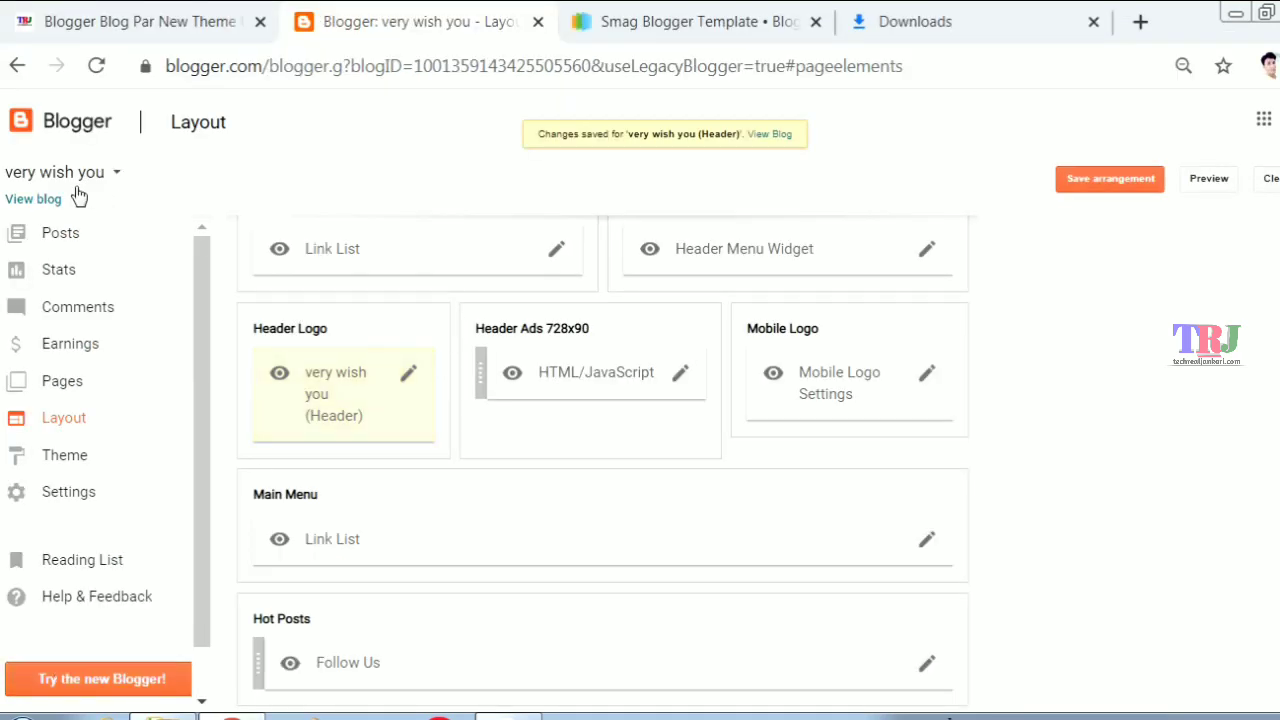
- View the live blog to check the header logo, and close it
click(29, 199)
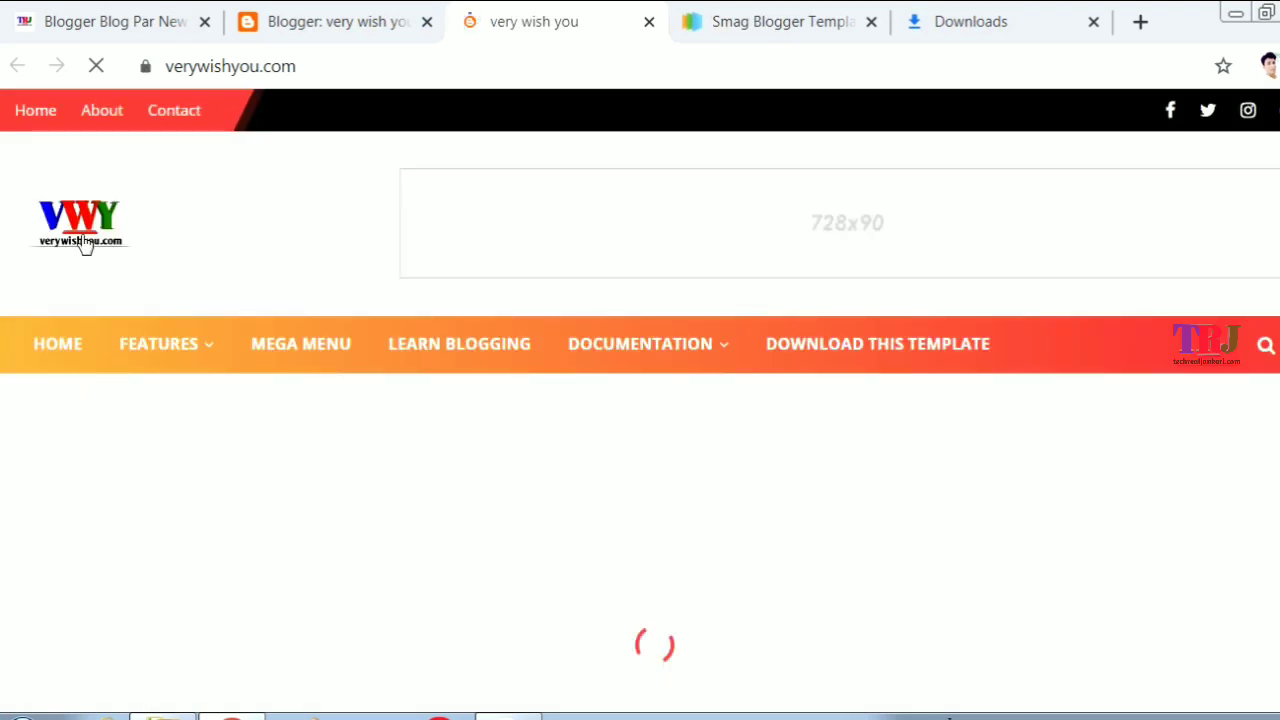
click(86, 228)
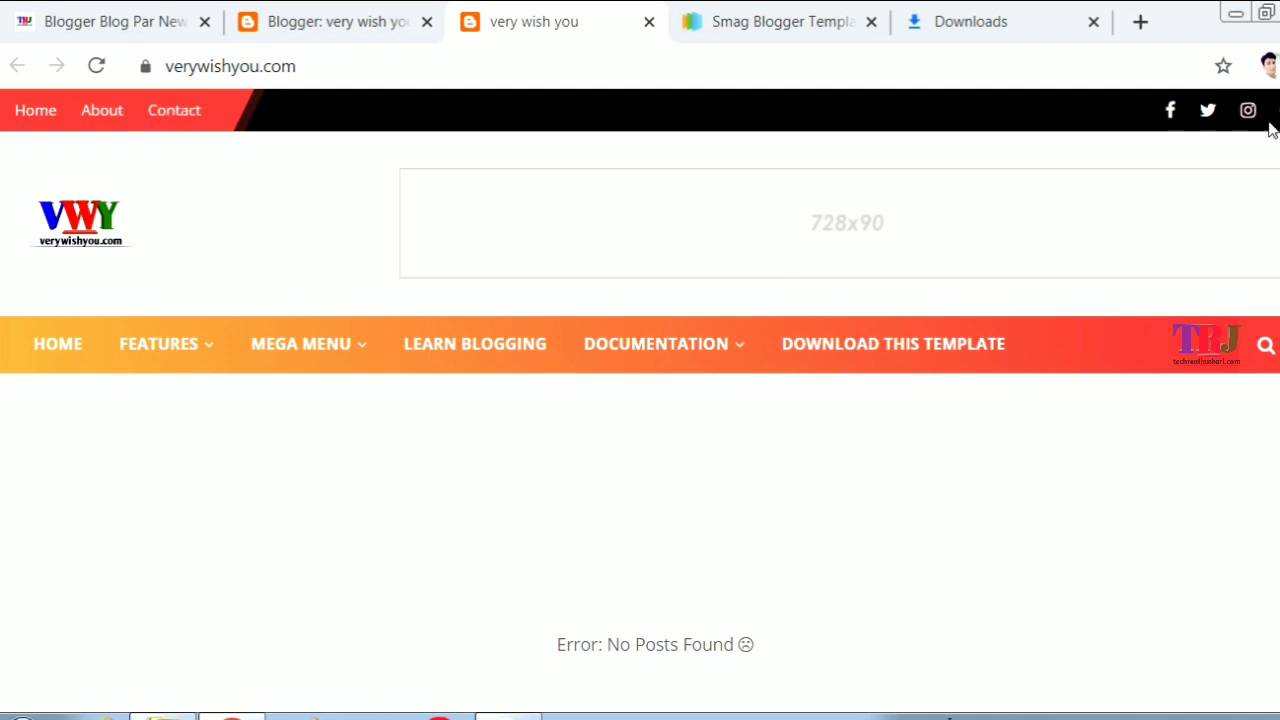
click(648, 22)
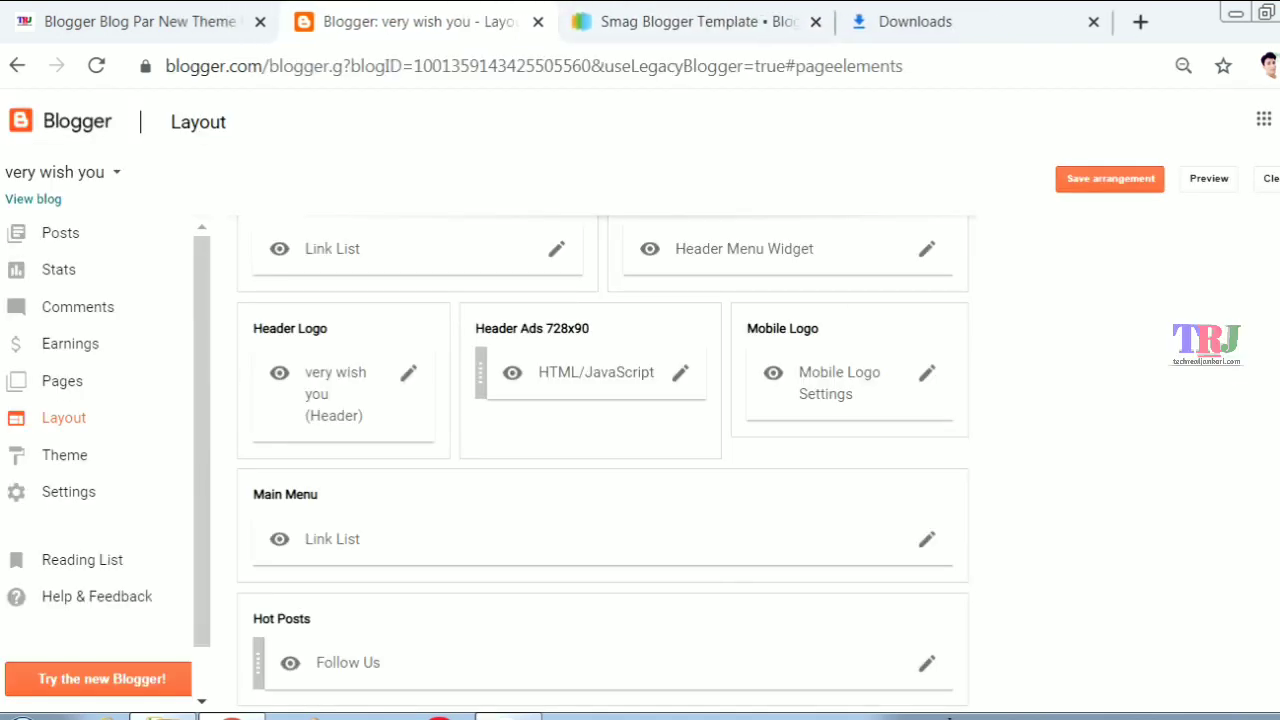
- Clear the URL of the About link in the Top Navigation link list and save that link
scroll(602, 450, up, 3)
scroll(752, 390, down, 2)
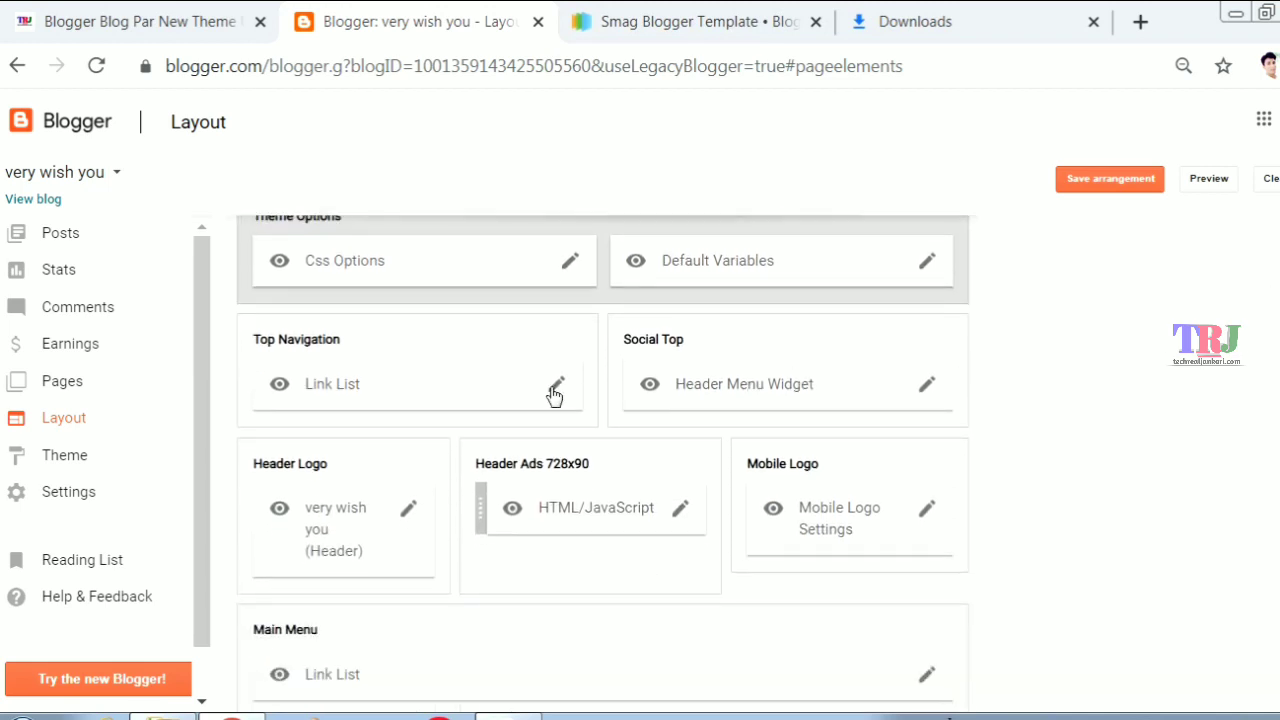
click(557, 386)
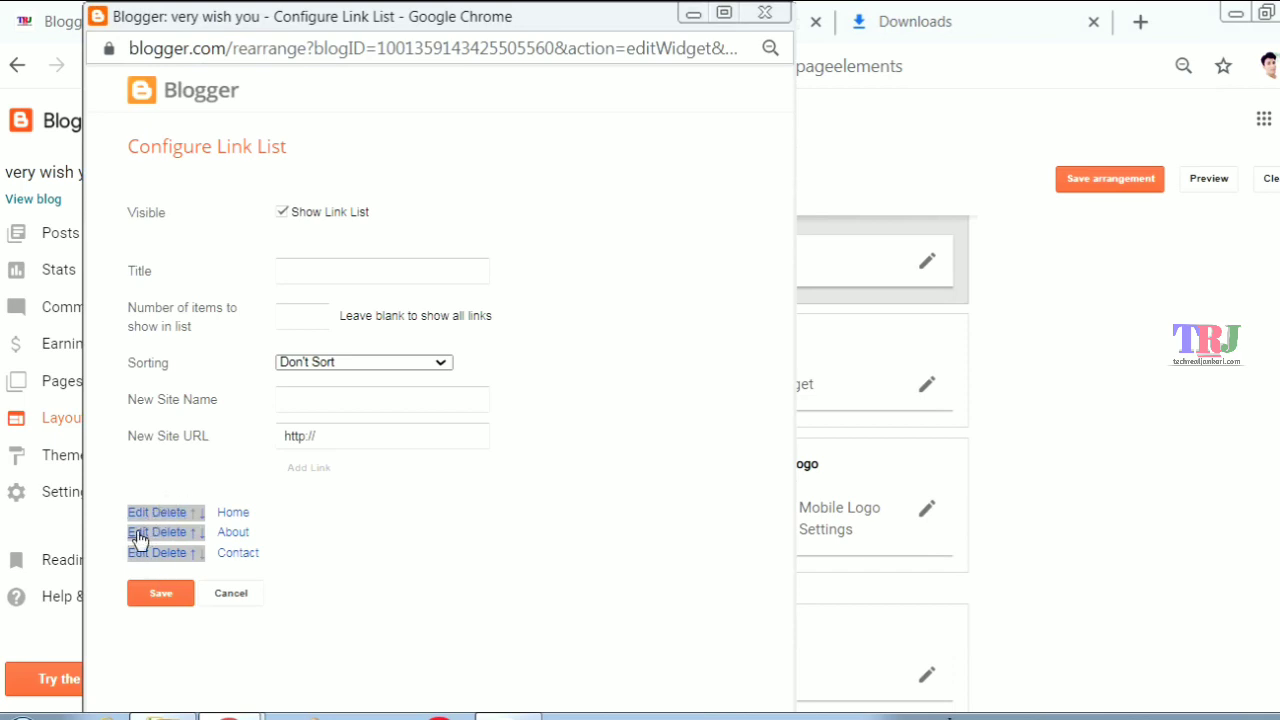
click(138, 533)
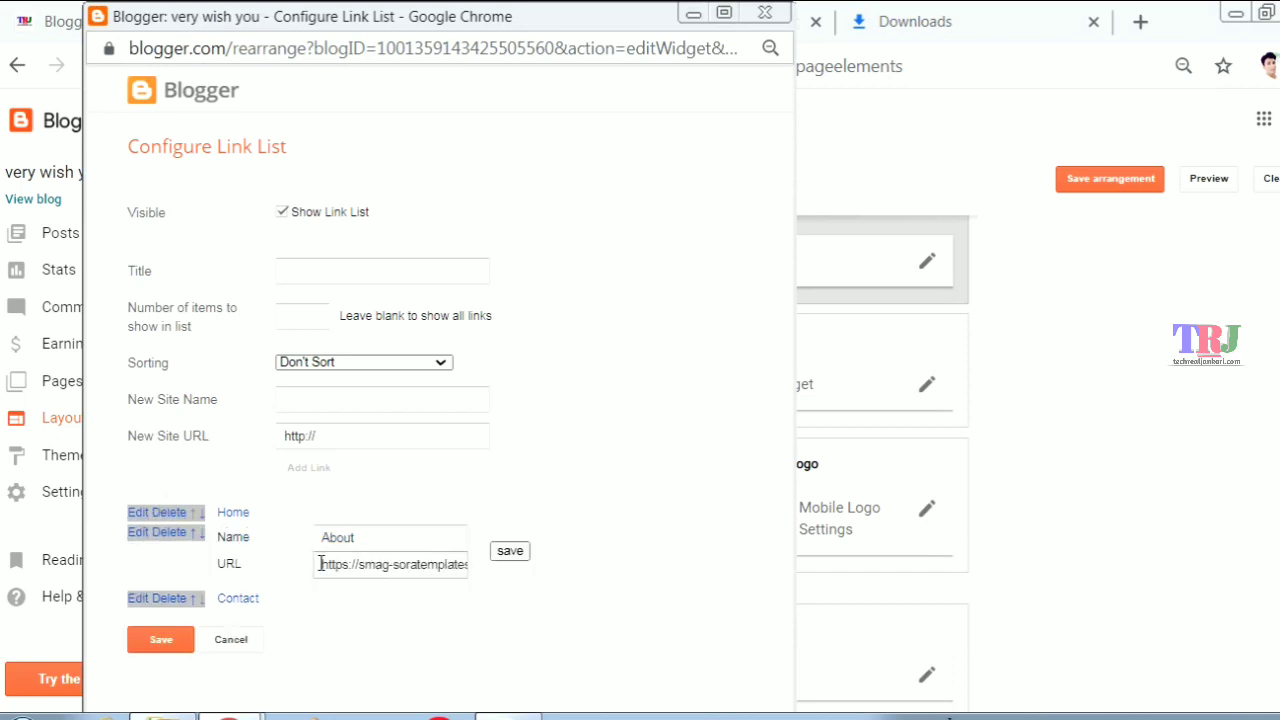
drag(318, 566, 822, 622)
key(BackSpace)
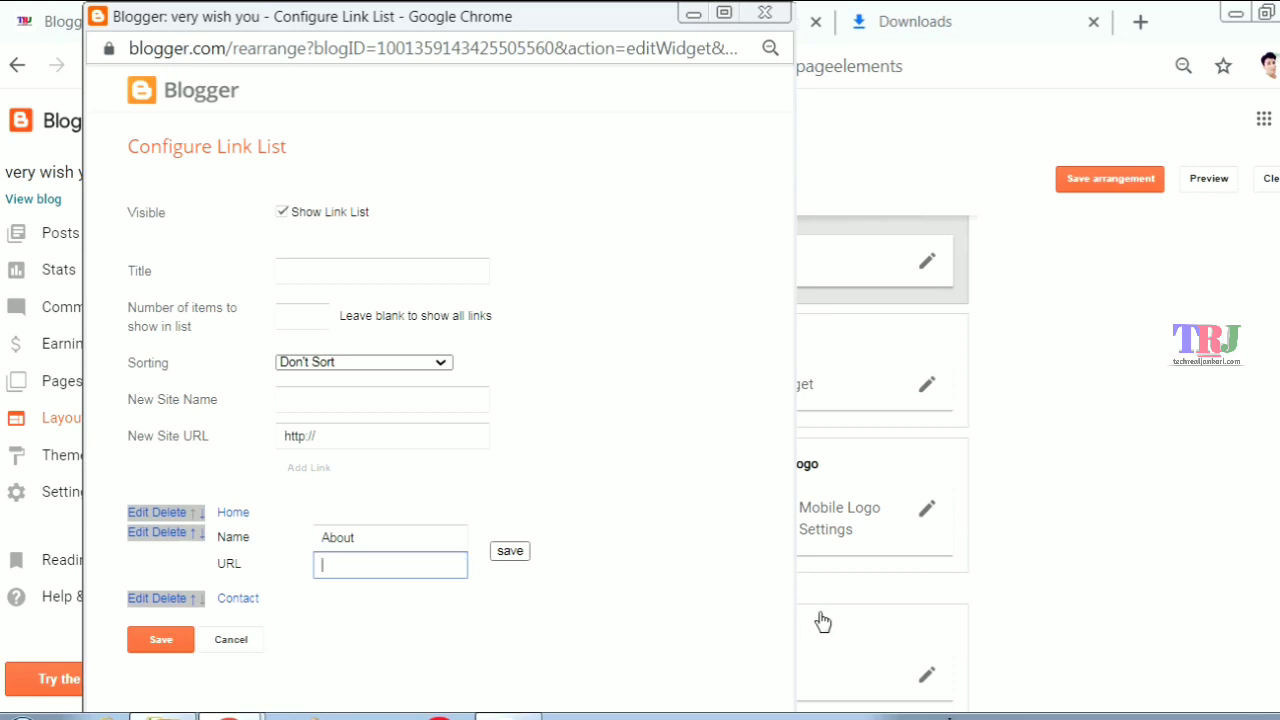
click(509, 551)
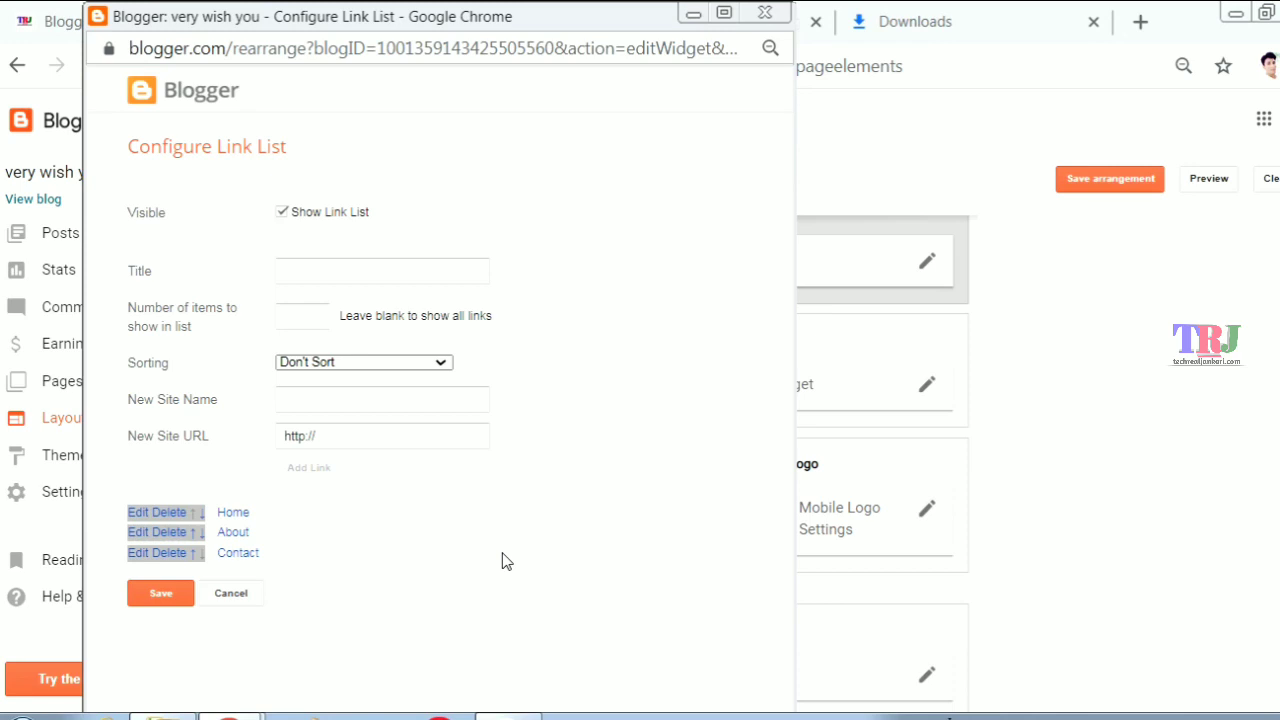
- Clear the Contact link's URL, remove that link from the Top Navigation list and save the list
click(142, 553)
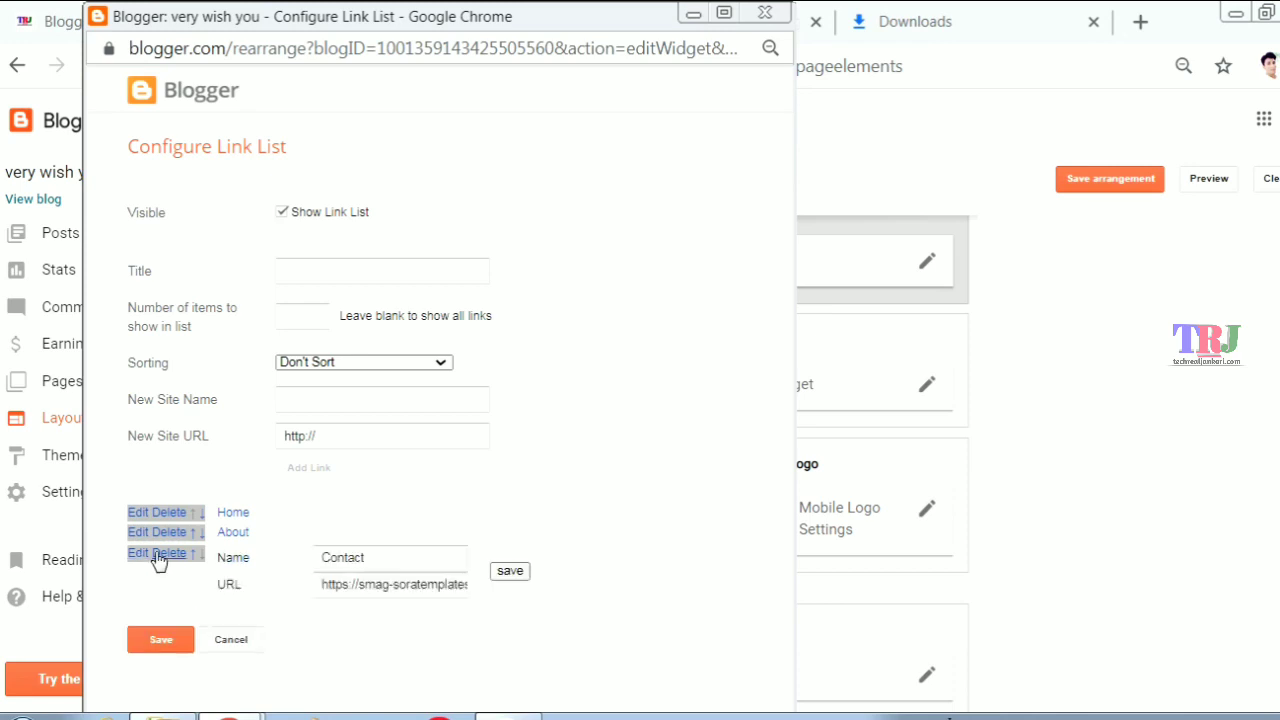
drag(318, 588, 720, 610)
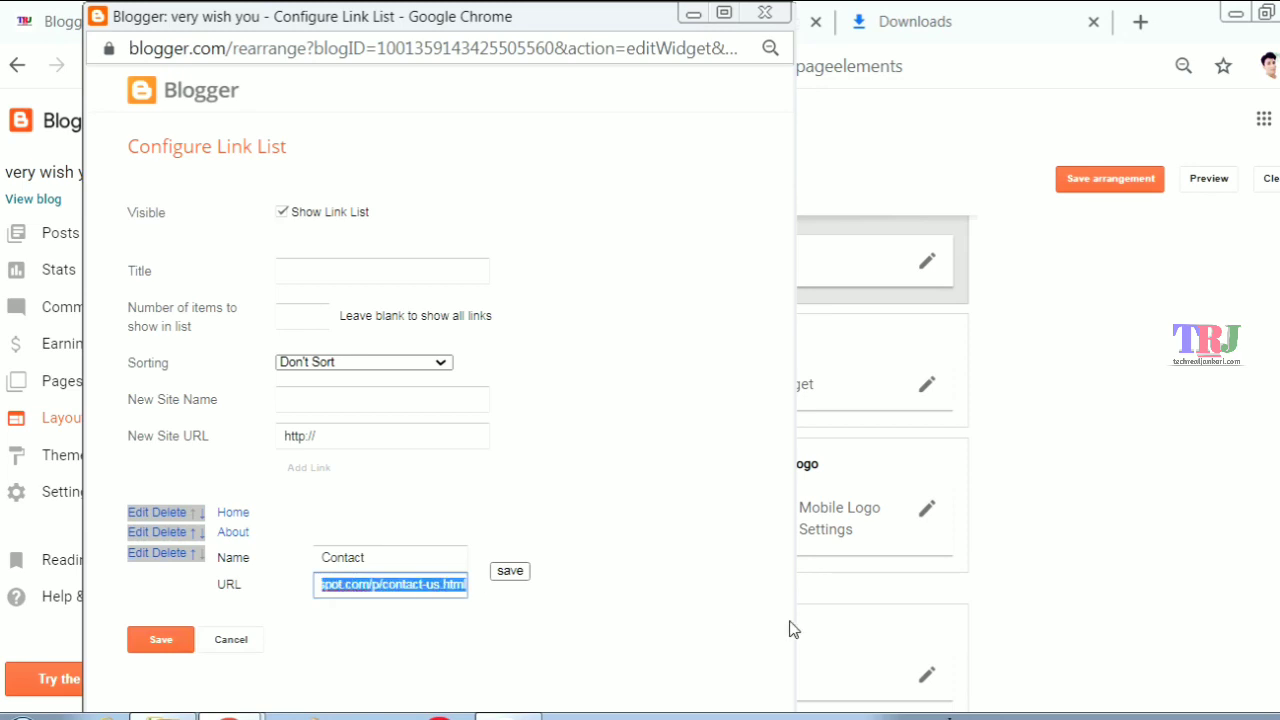
key(BackSpace)
click(508, 573)
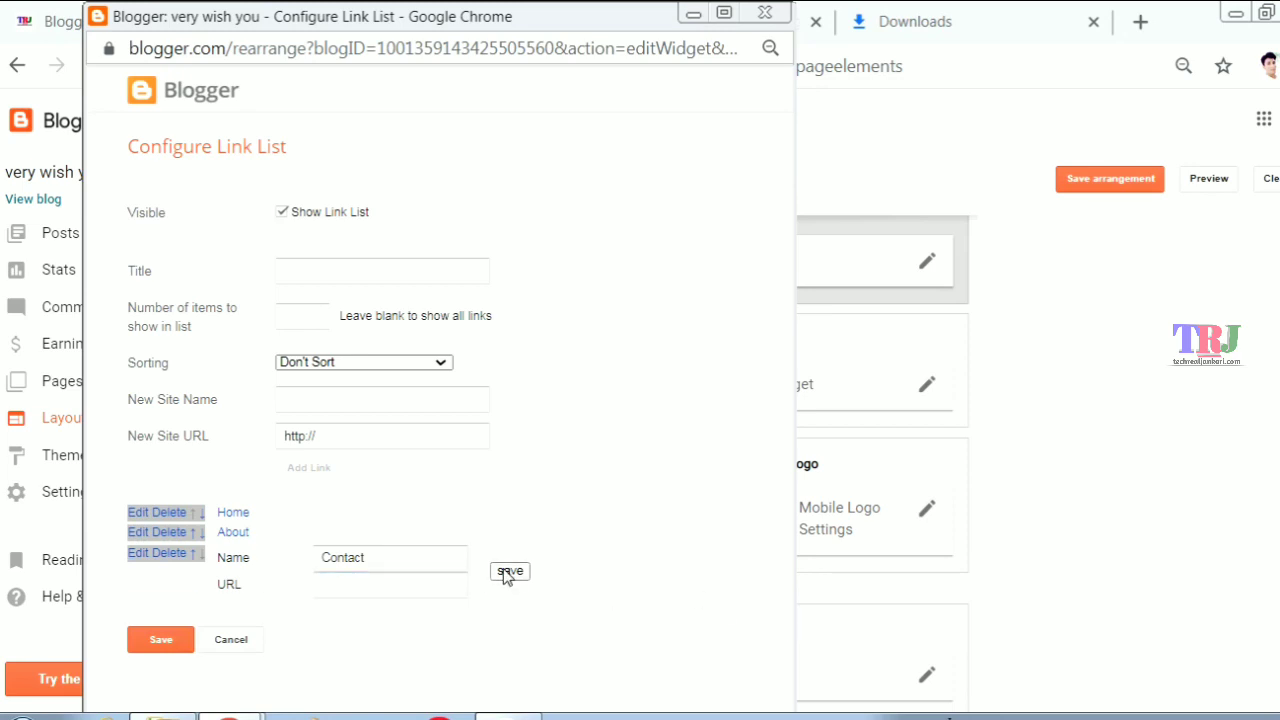
click(172, 573)
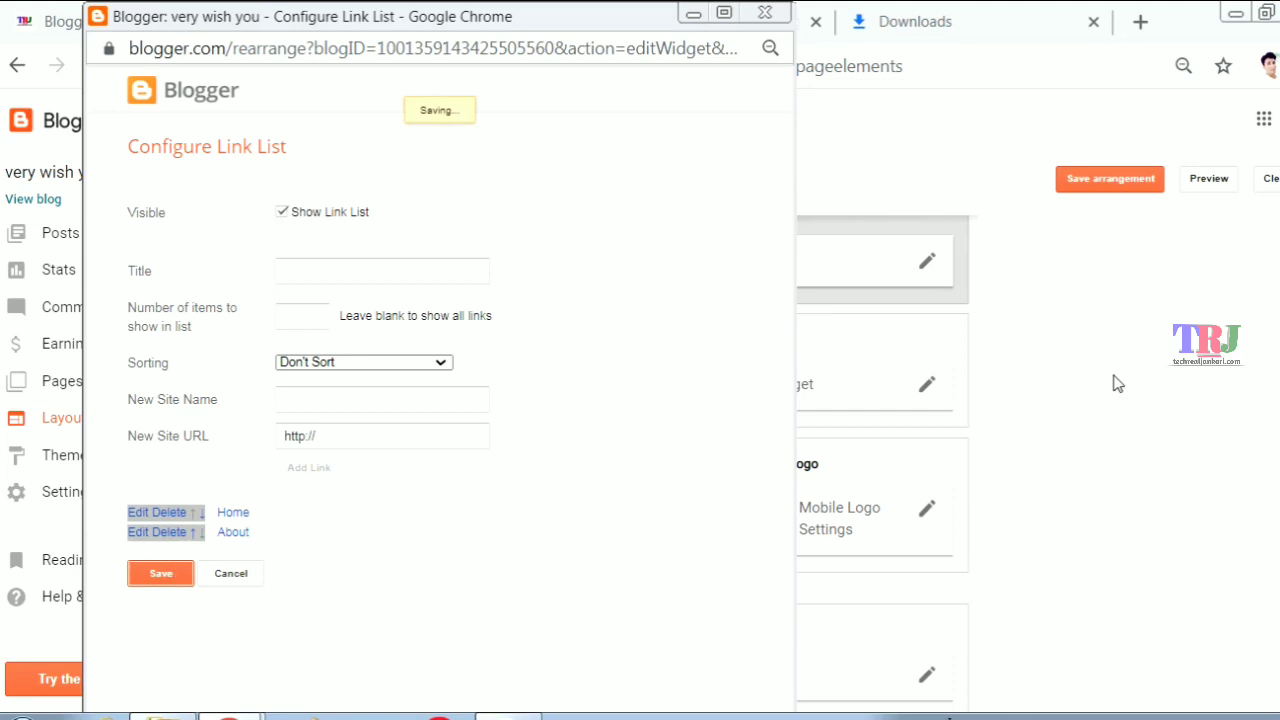
- Open the Social Top link list and bring up the facebook link's URL for editing
click(927, 388)
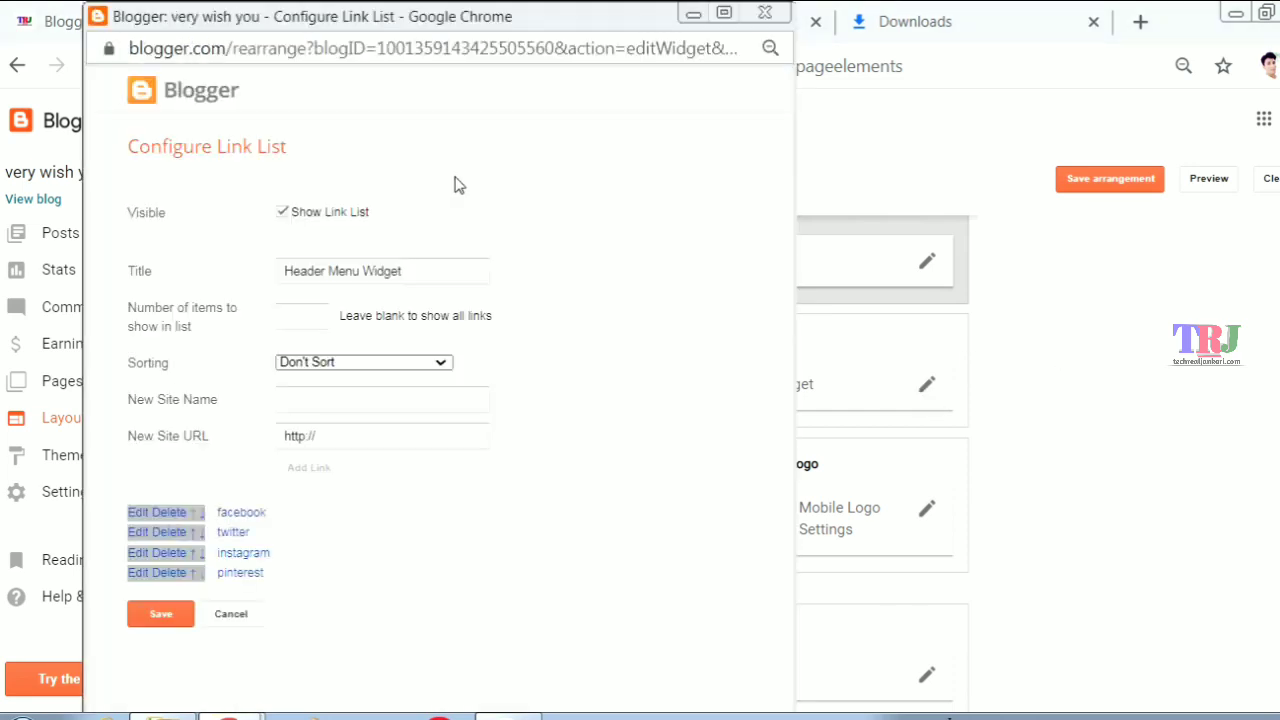
click(141, 514)
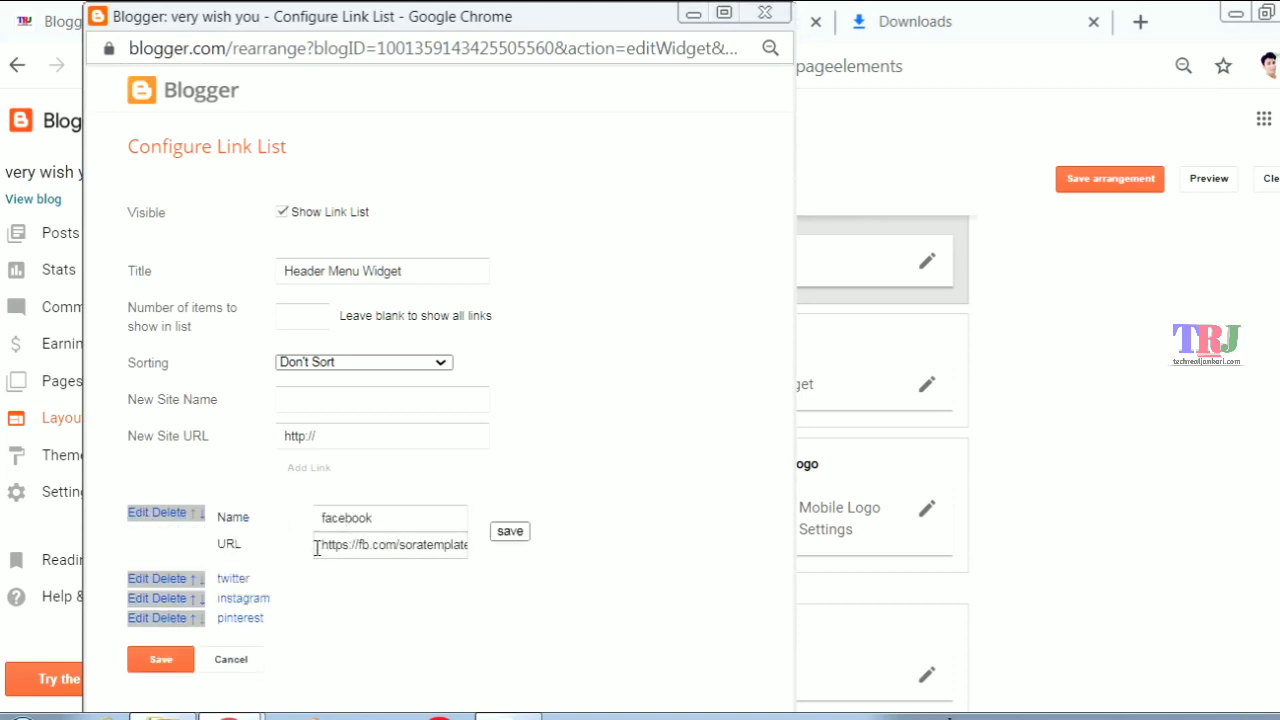
drag(316, 548, 660, 565)
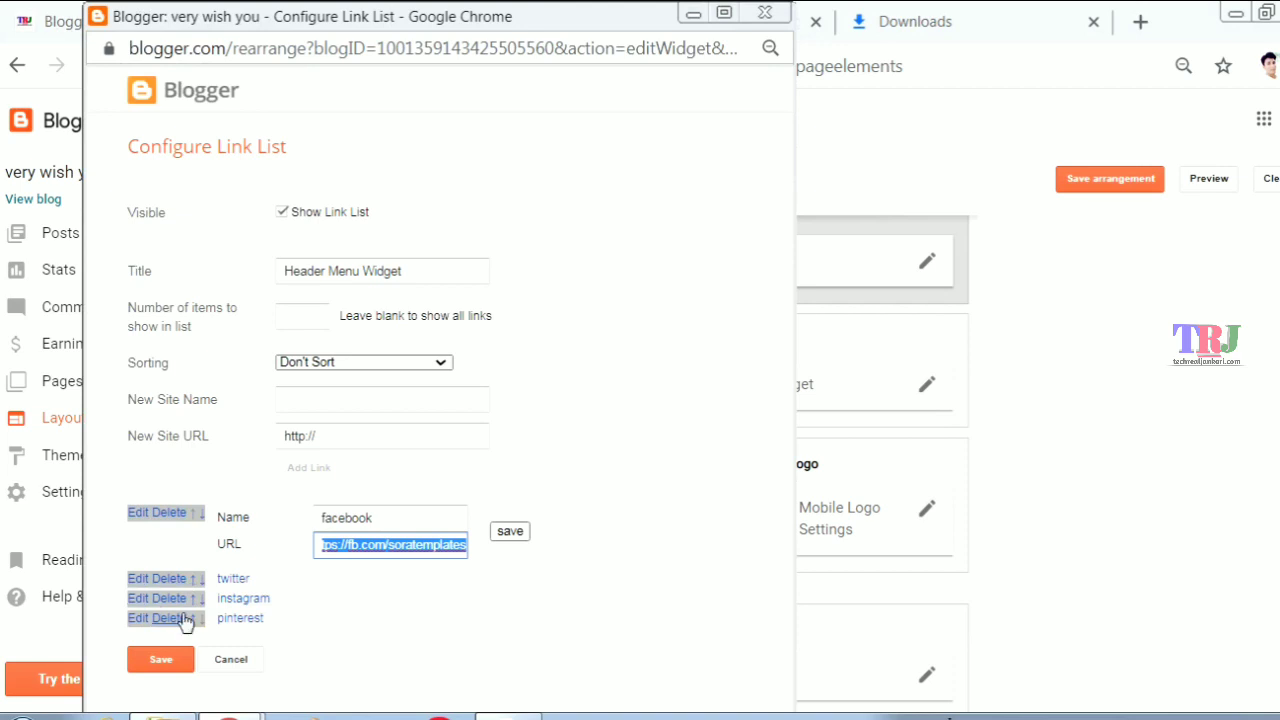
- Add a new link named Youtube with the URL left as a placeholder to the Social Top list and save the list
click(355, 407)
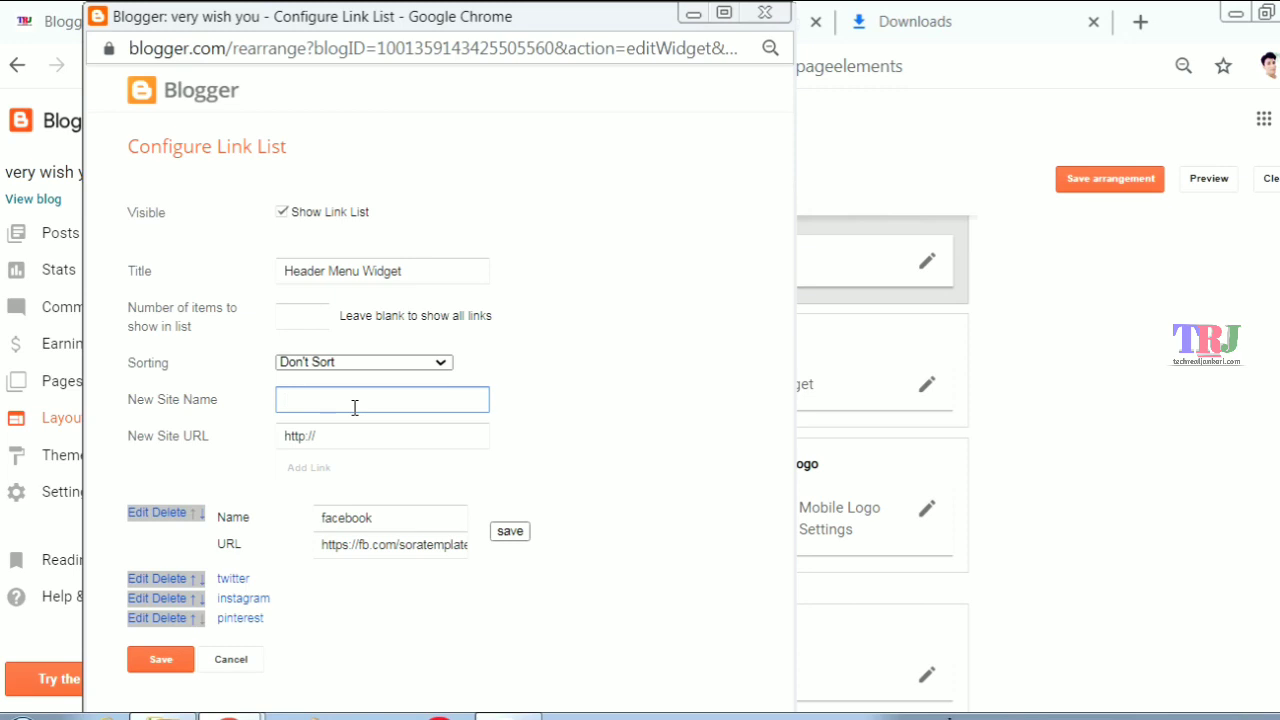
text(Youtube)
click(337, 435)
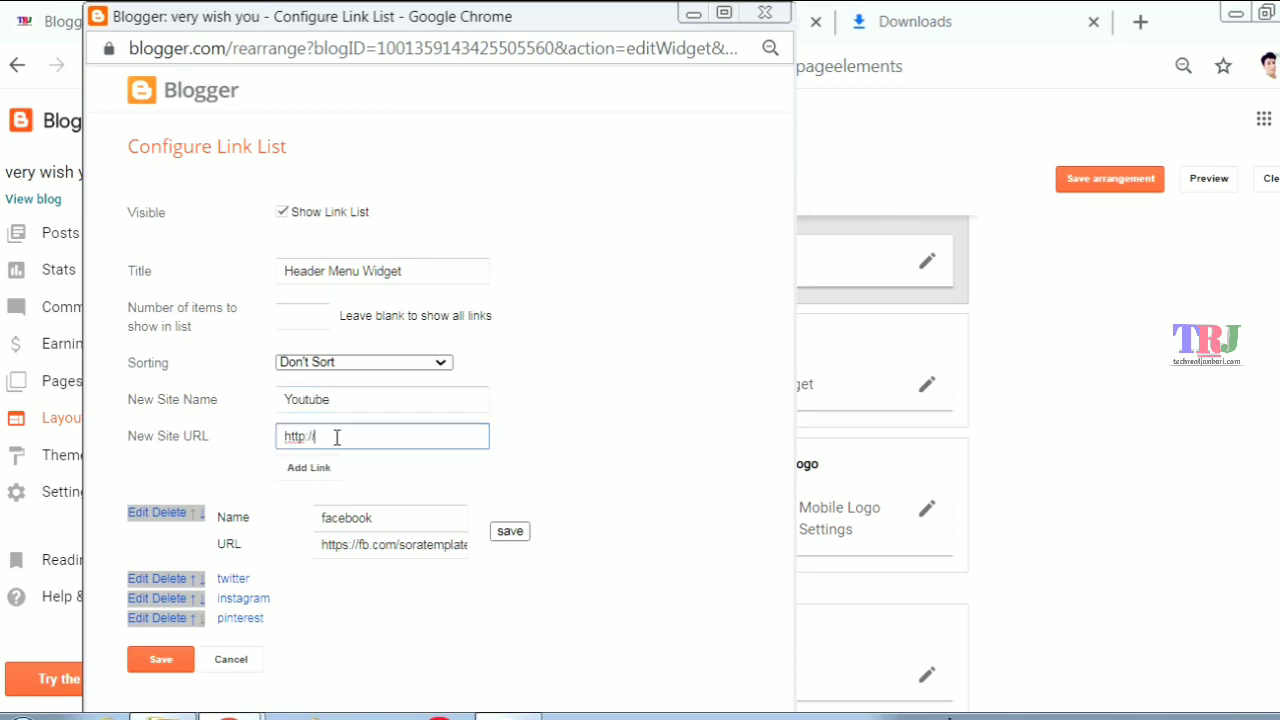
drag(337, 435, 240, 450)
click(330, 470)
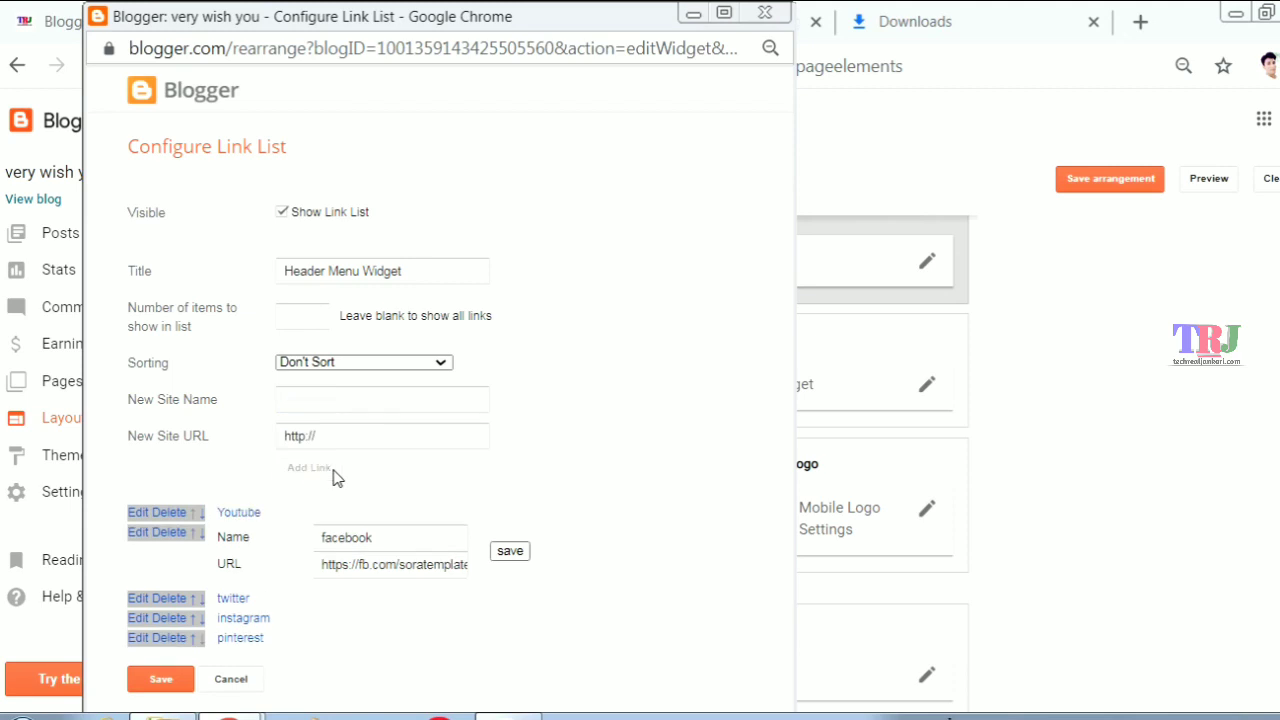
click(161, 680)
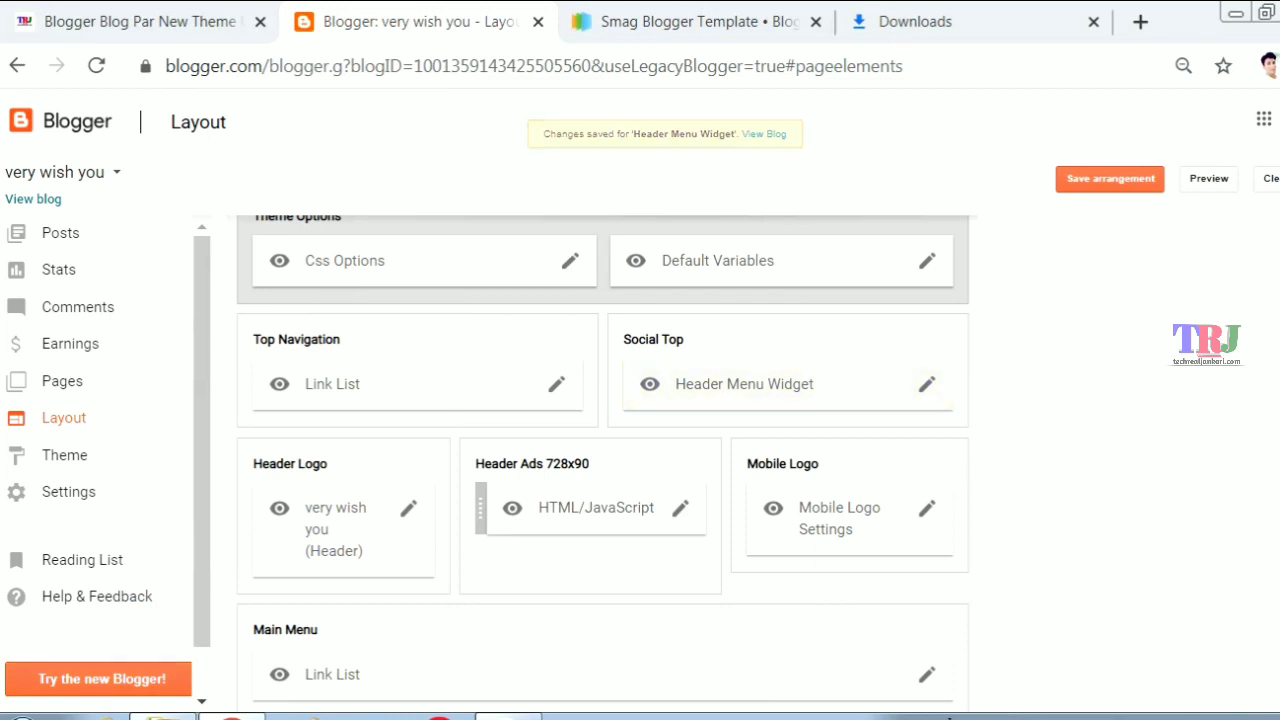
- Open the Main Menu link list to look over its entries, and return to the layout page
scroll(603, 464, down, 2)
scroll(603, 464, down, 1)
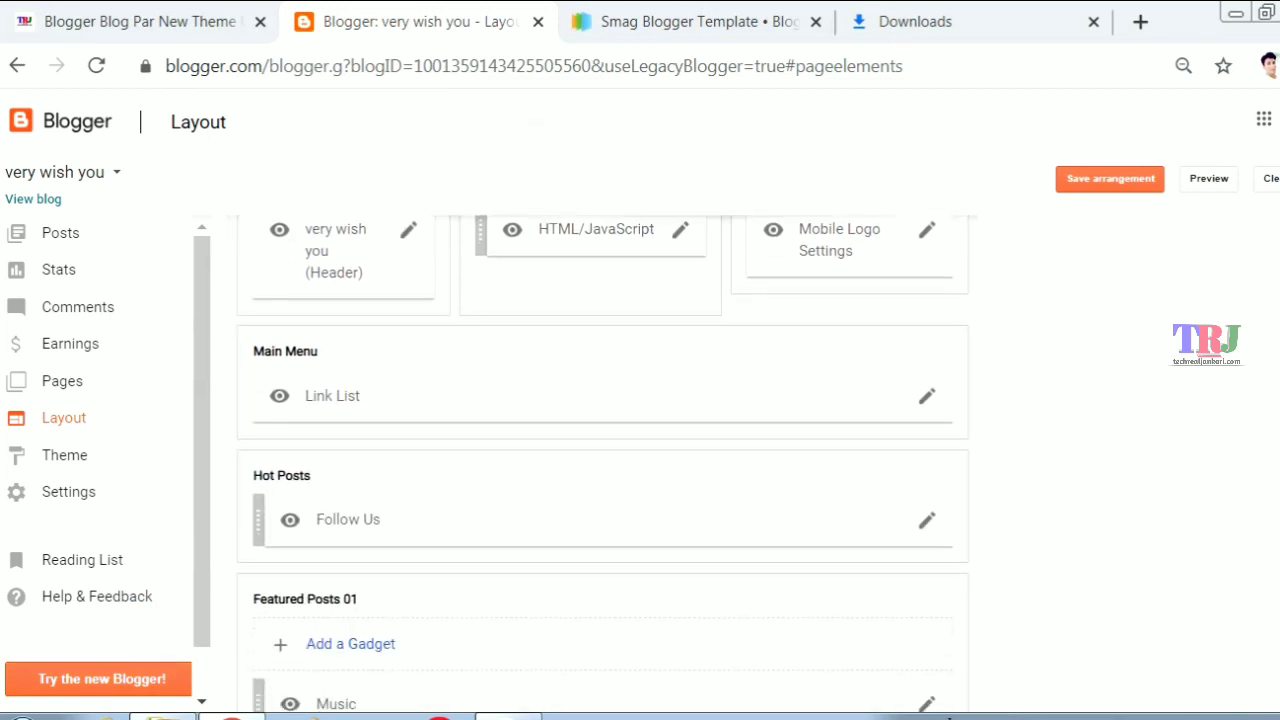
click(928, 398)
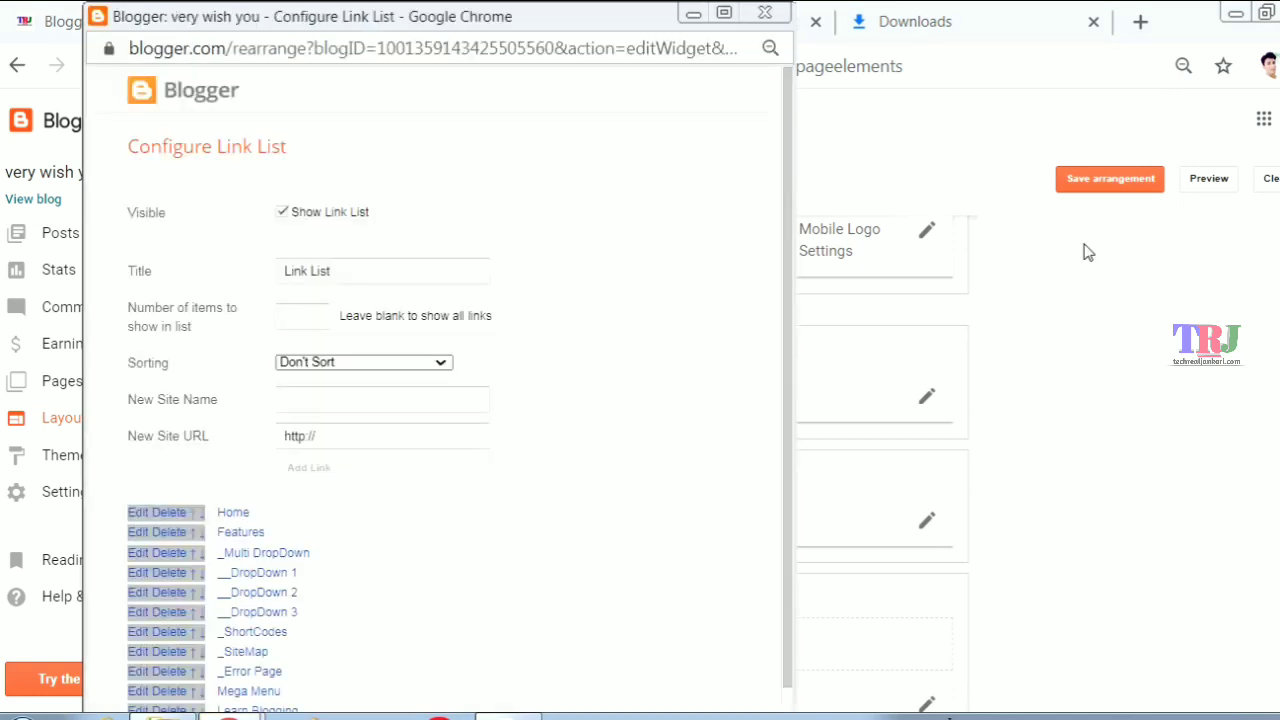
click(1088, 252)
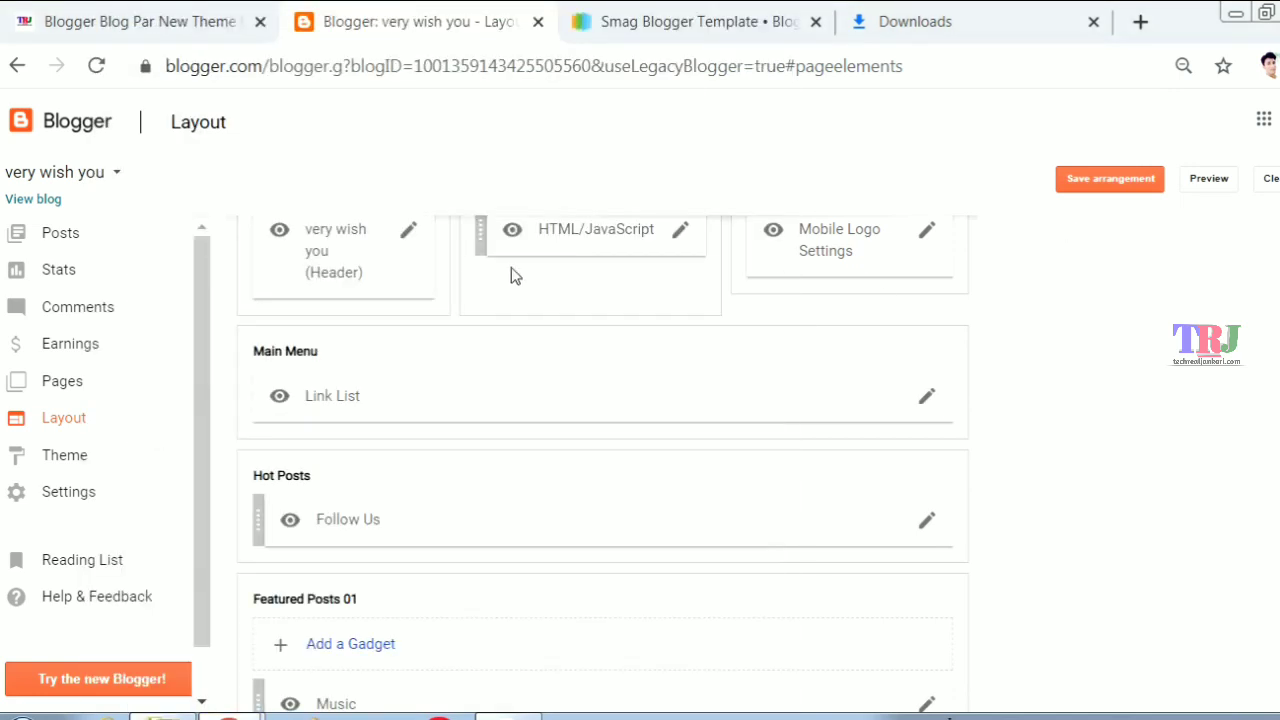
- View the live blog and examine its main menu and page sections down to the footer, returning to the page start
click(41, 200)
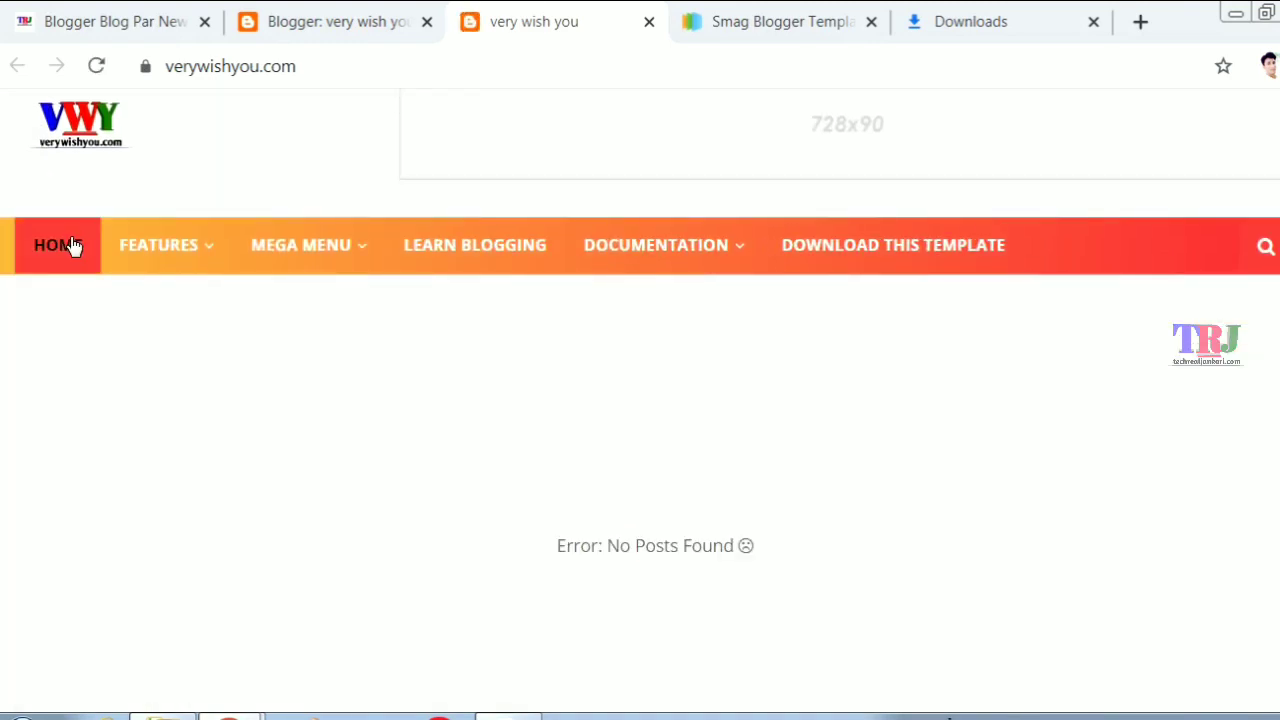
mouse_move(133, 248)
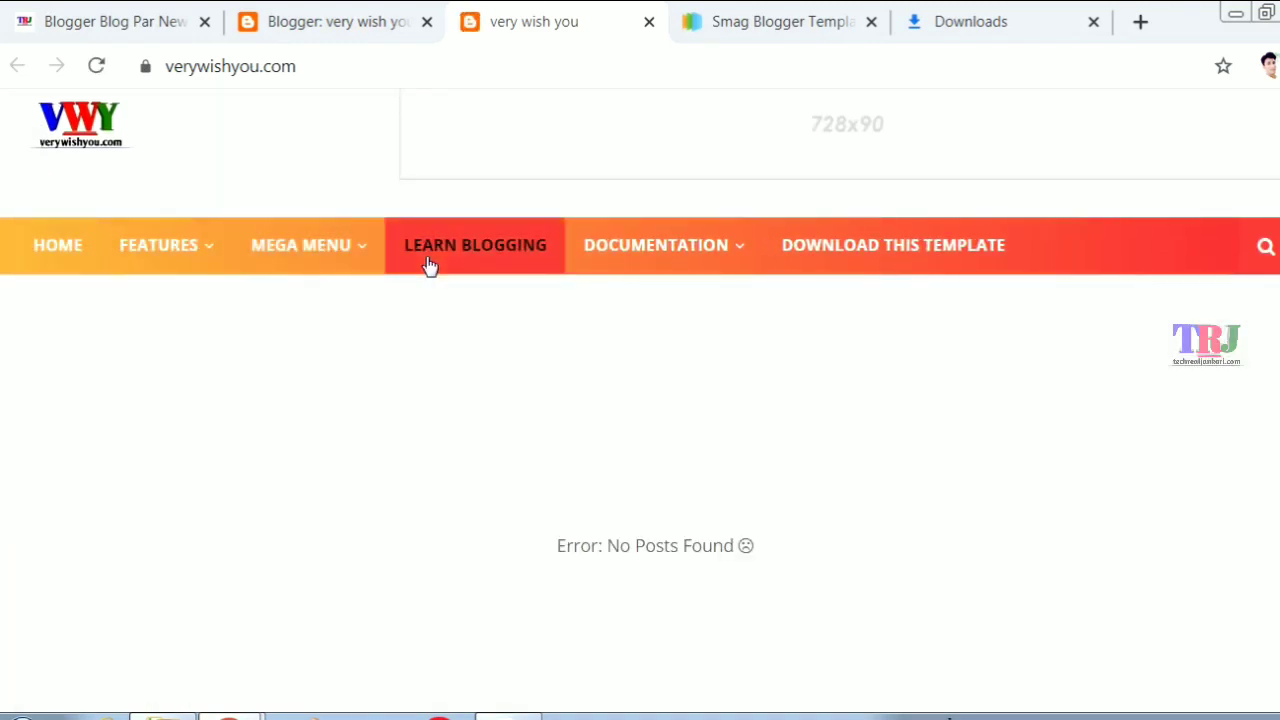
mouse_move(335, 249)
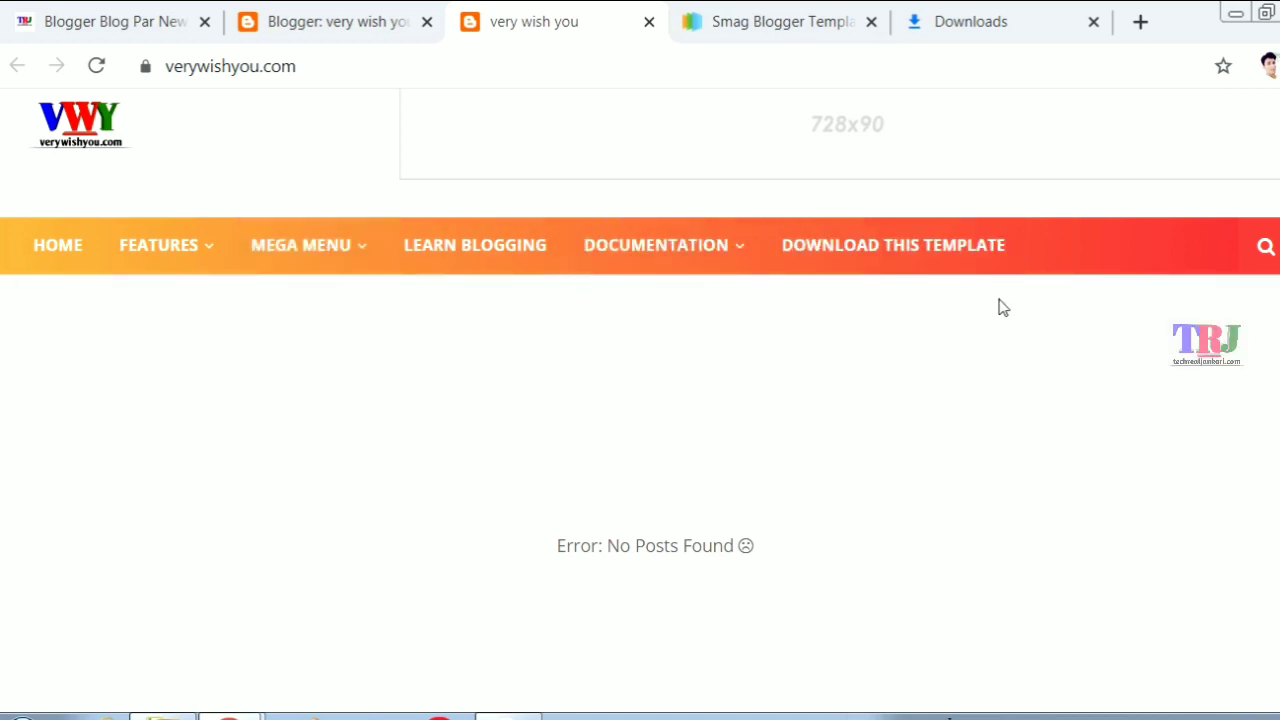
scroll(640, 400, down, 10)
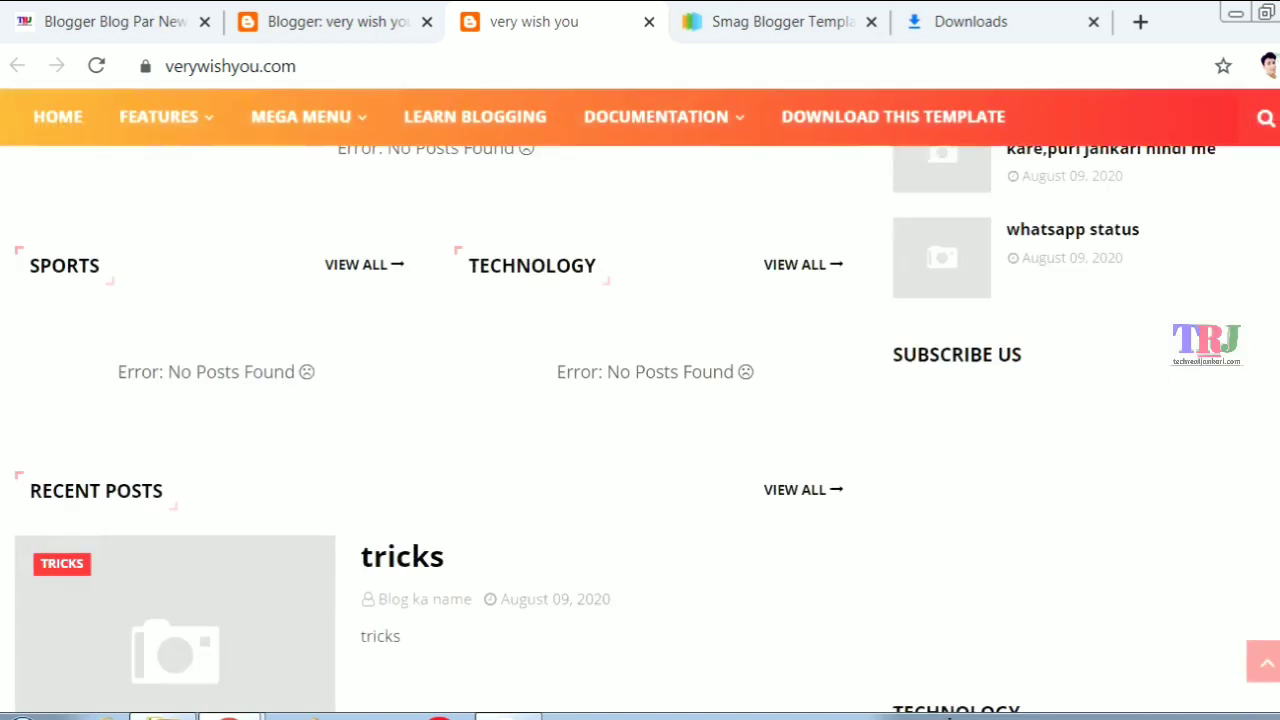
scroll(640, 400, down, 5)
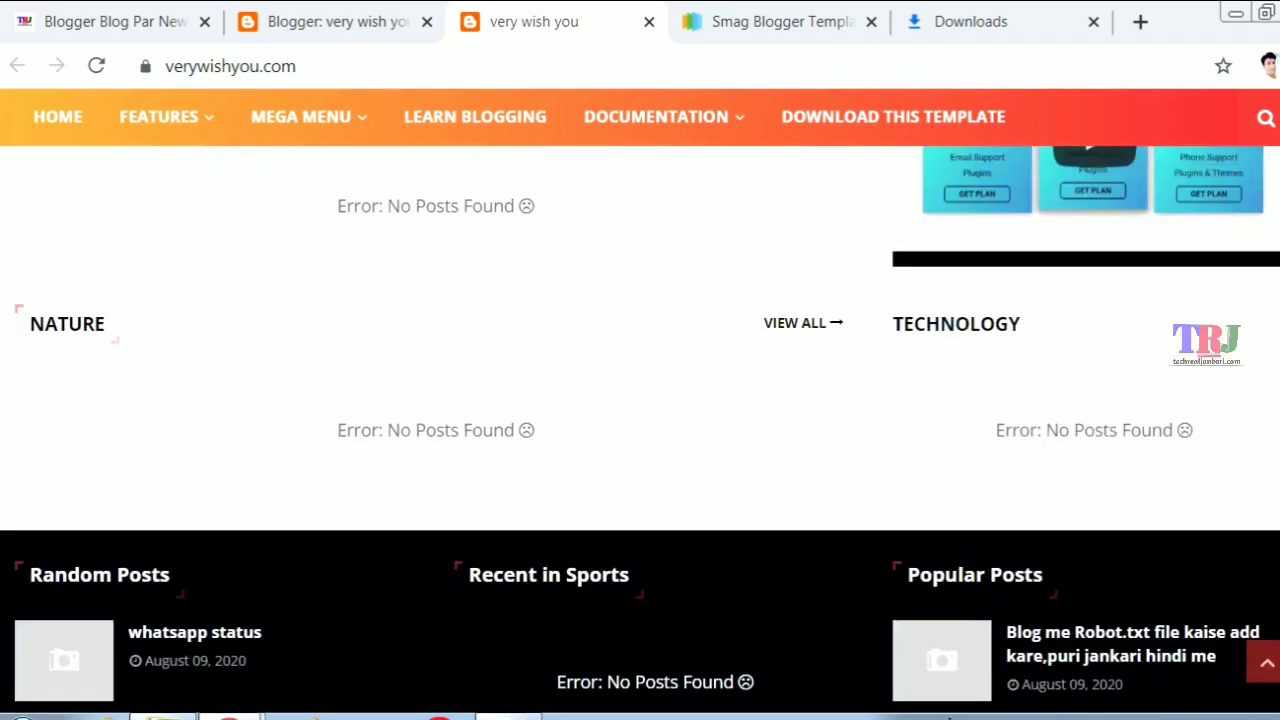
scroll(640, 400, down, 3)
click(1264, 664)
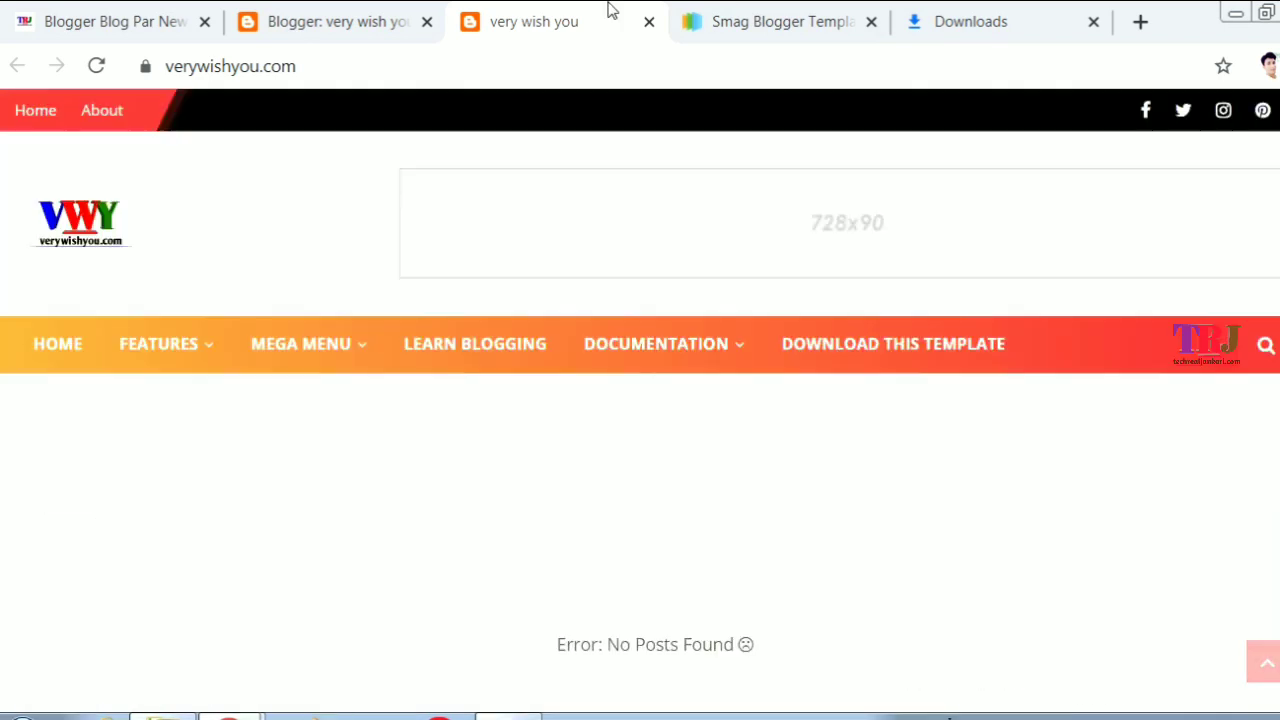
- In the Main Menu link list, delete the links from _SiteMap and _Error Page through Download This Template
click(232, 8)
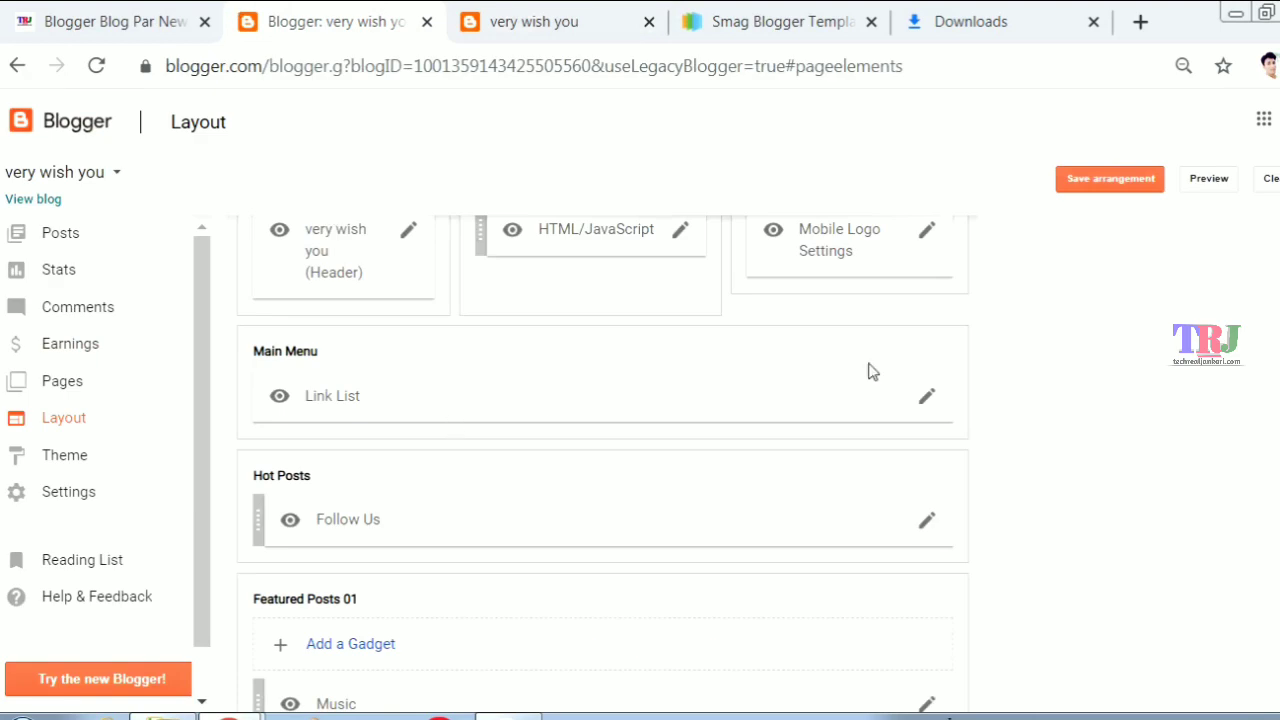
click(927, 396)
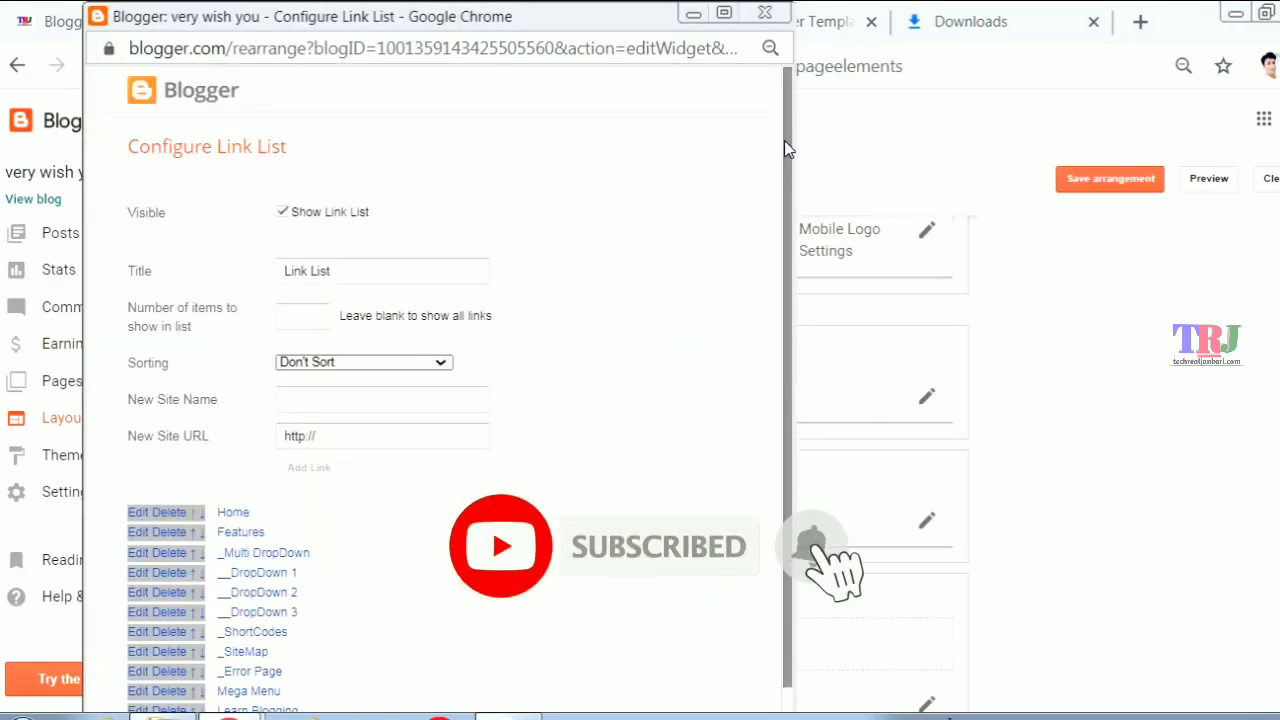
scroll(786, 171, down, 1)
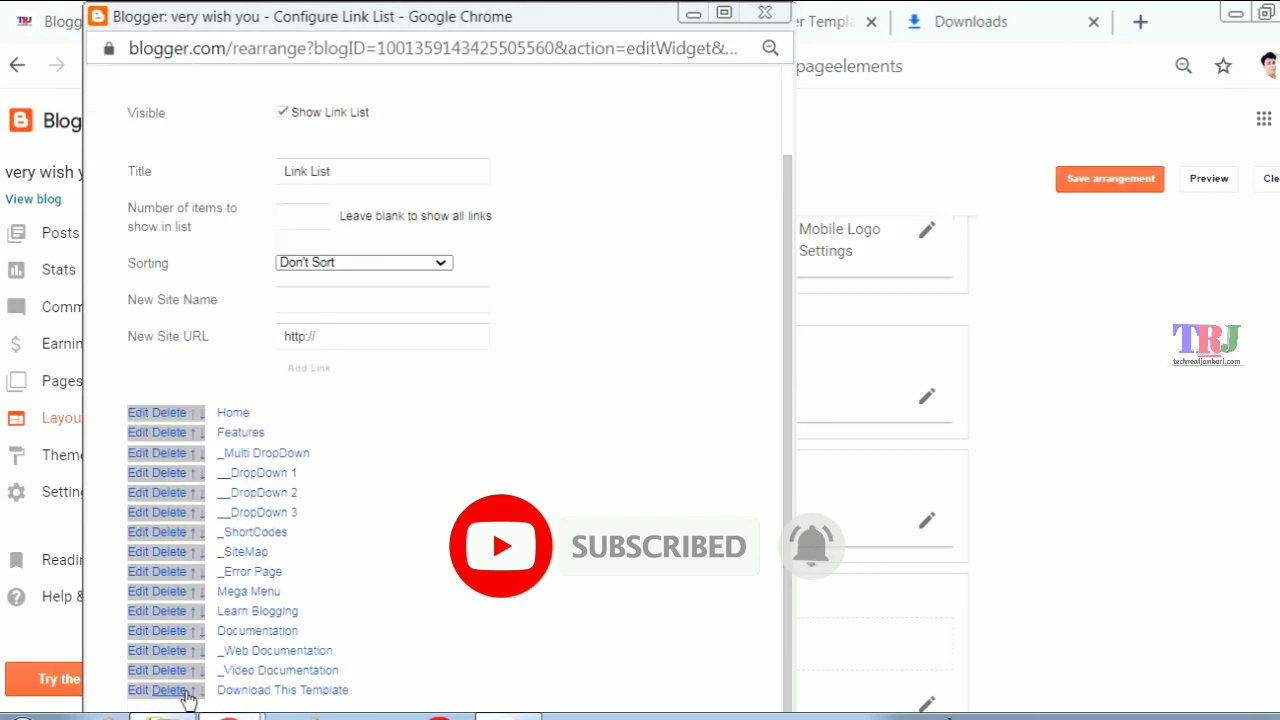
scroll(170, 697, up, 1)
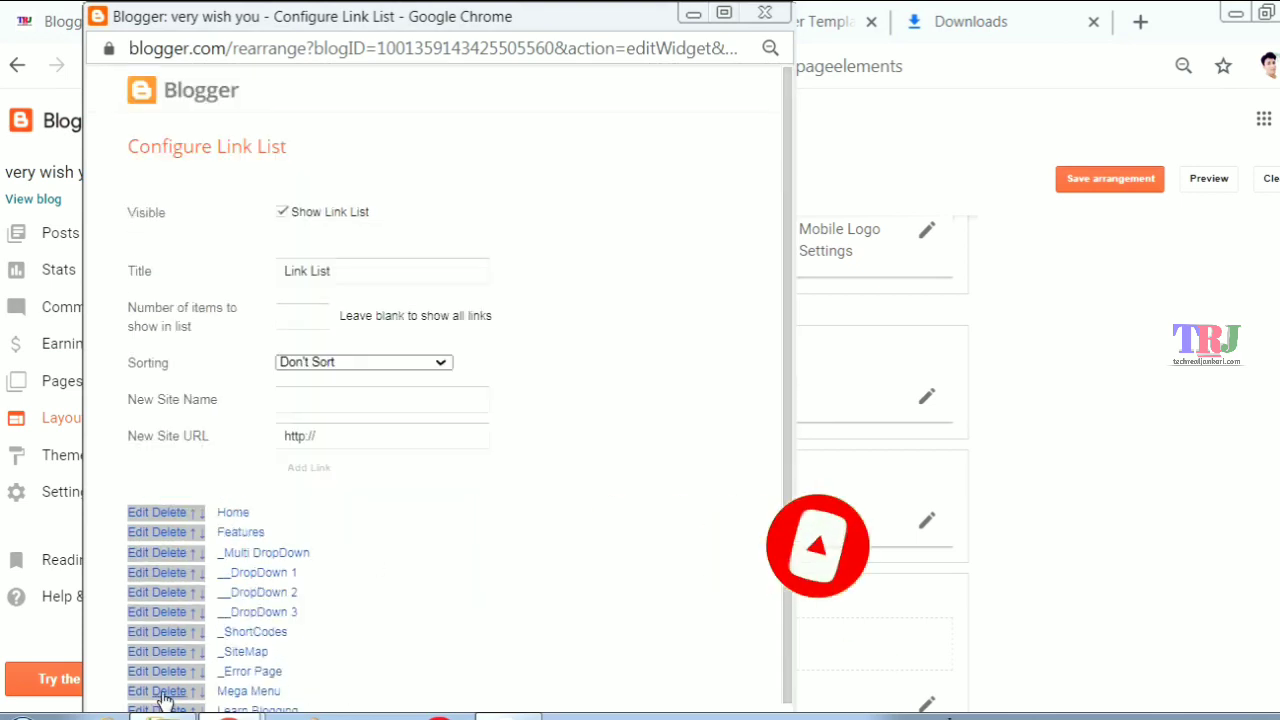
click(165, 692)
click(165, 692)
click(165, 692)
click(165, 692)
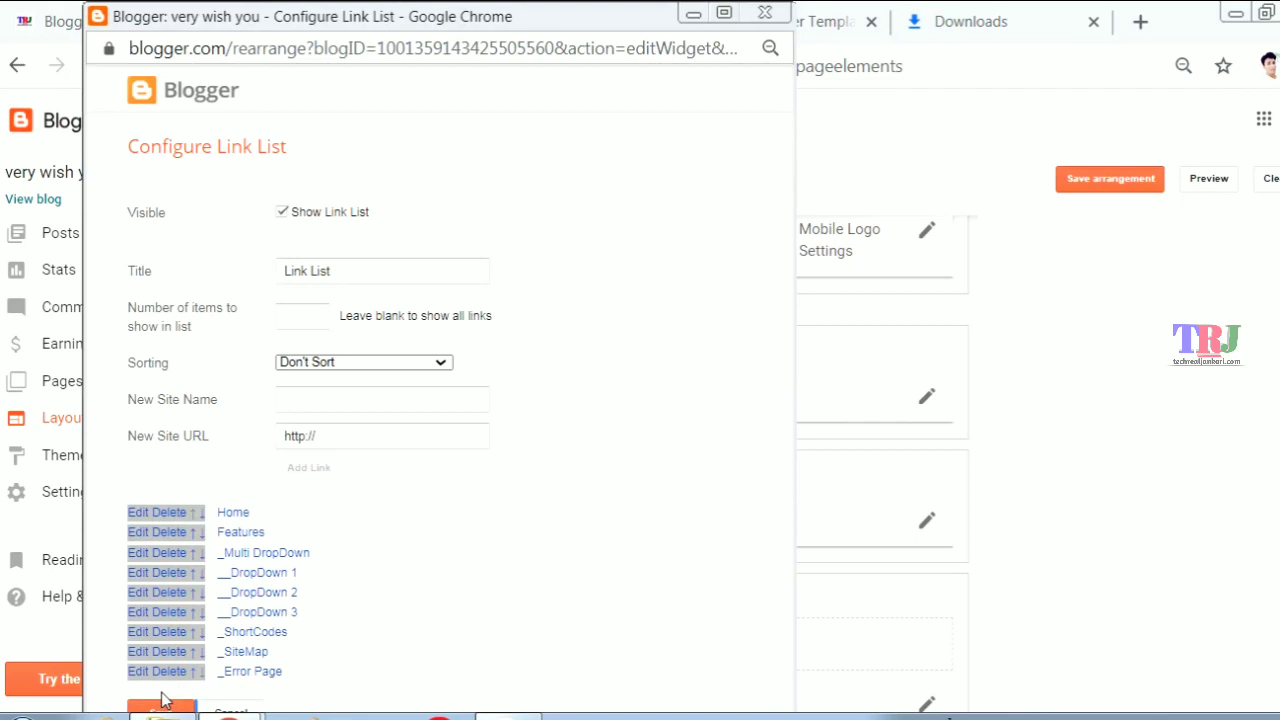
click(165, 672)
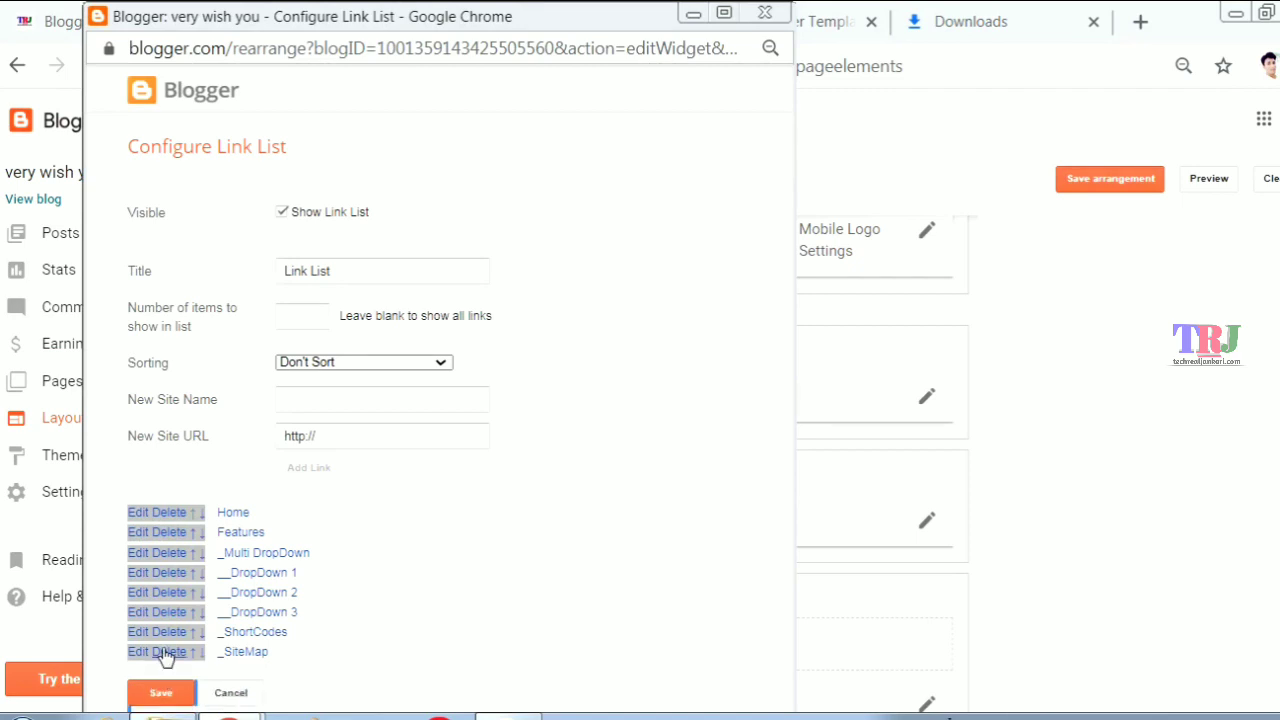
click(164, 652)
- Delete the remaining Main Menu links: Home, Features, _Multi DropDown, the three DropDown entries and _ShortCodes
click(162, 512)
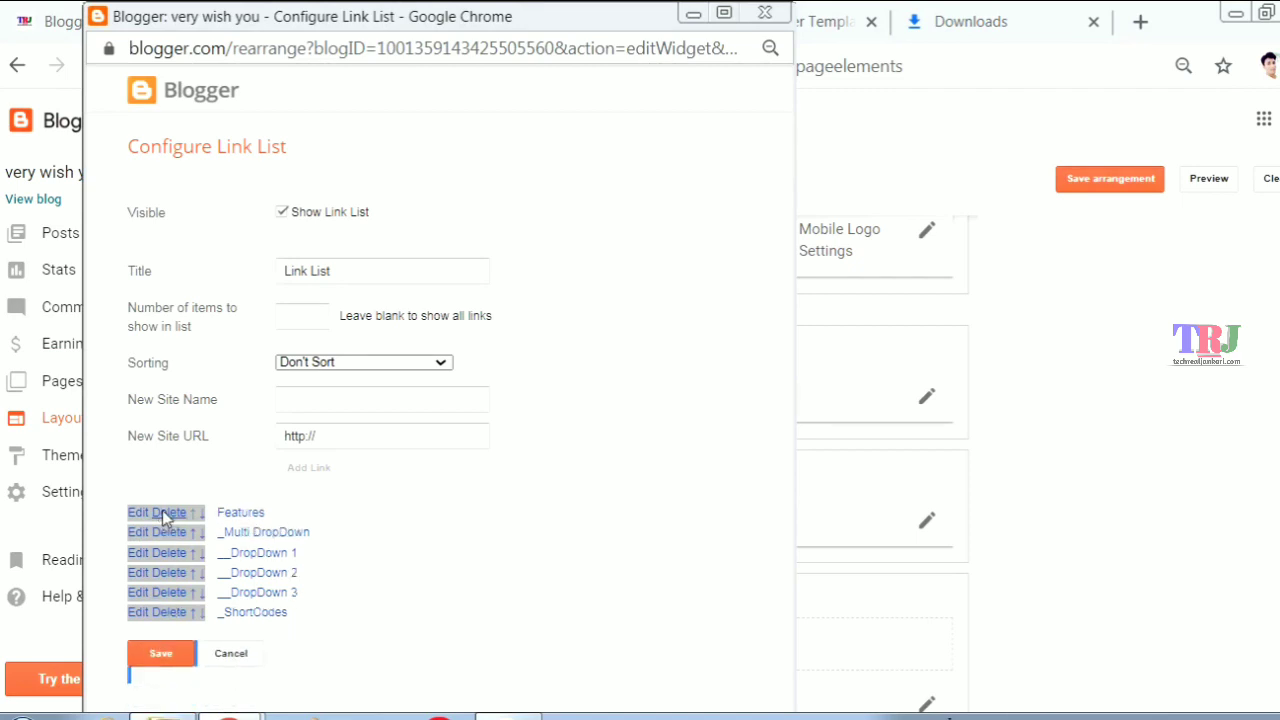
click(162, 512)
click(162, 512)
click(162, 512)
click(162, 512)
click(162, 512)
click(162, 512)
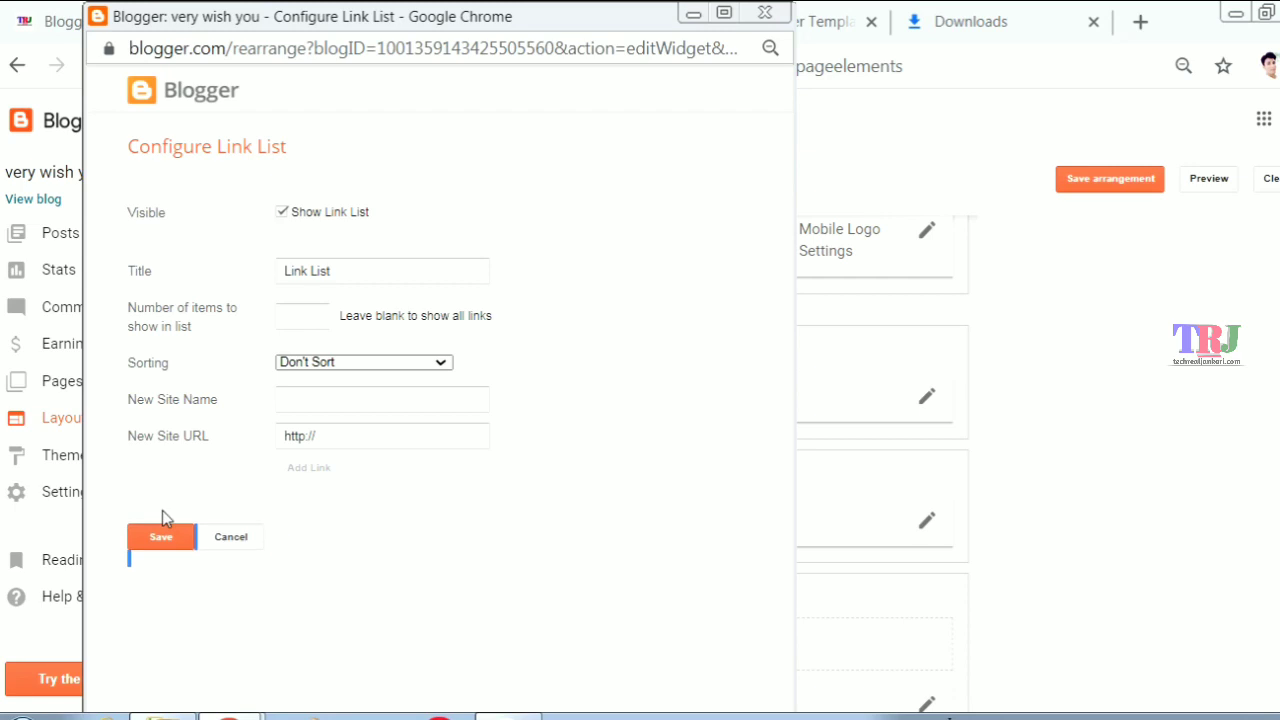
- Switch to the live blog and open the tricks post from the recent posts
drag(363, 434, 222, 445)
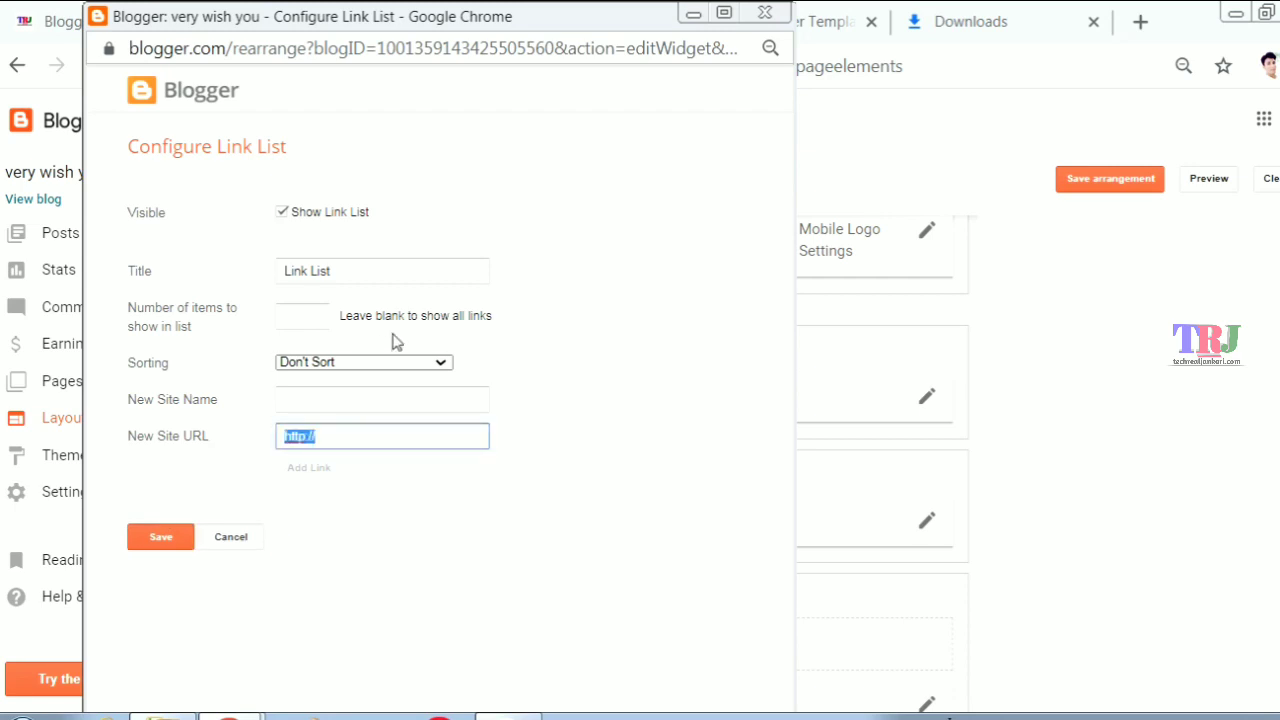
click(314, 396)
click(1227, 443)
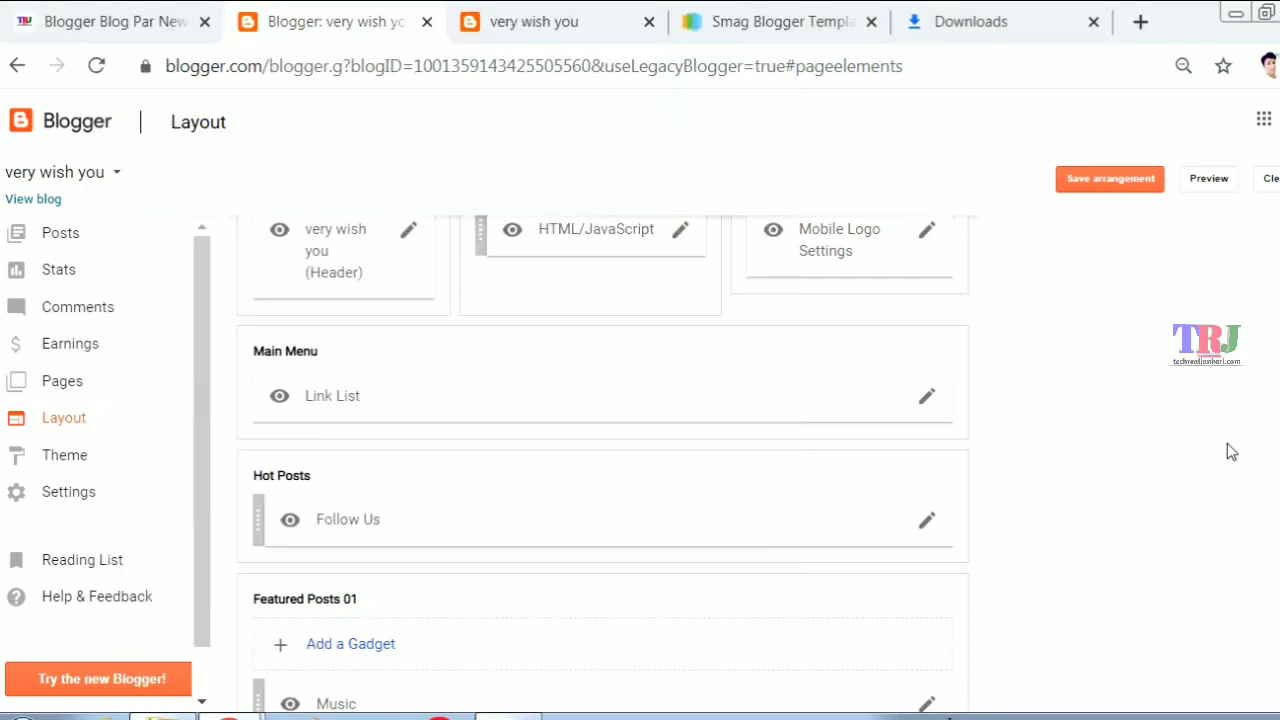
click(585, 12)
scroll(518, 489, down, 4)
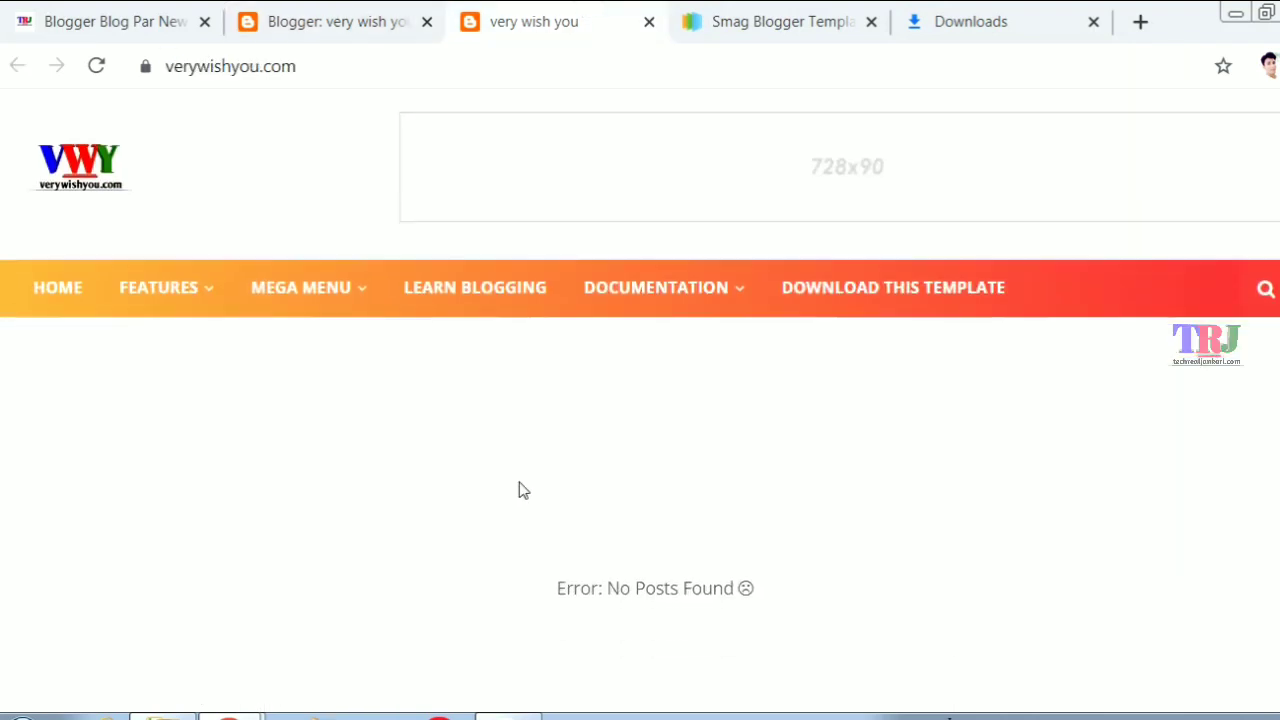
scroll(518, 489, down, 13)
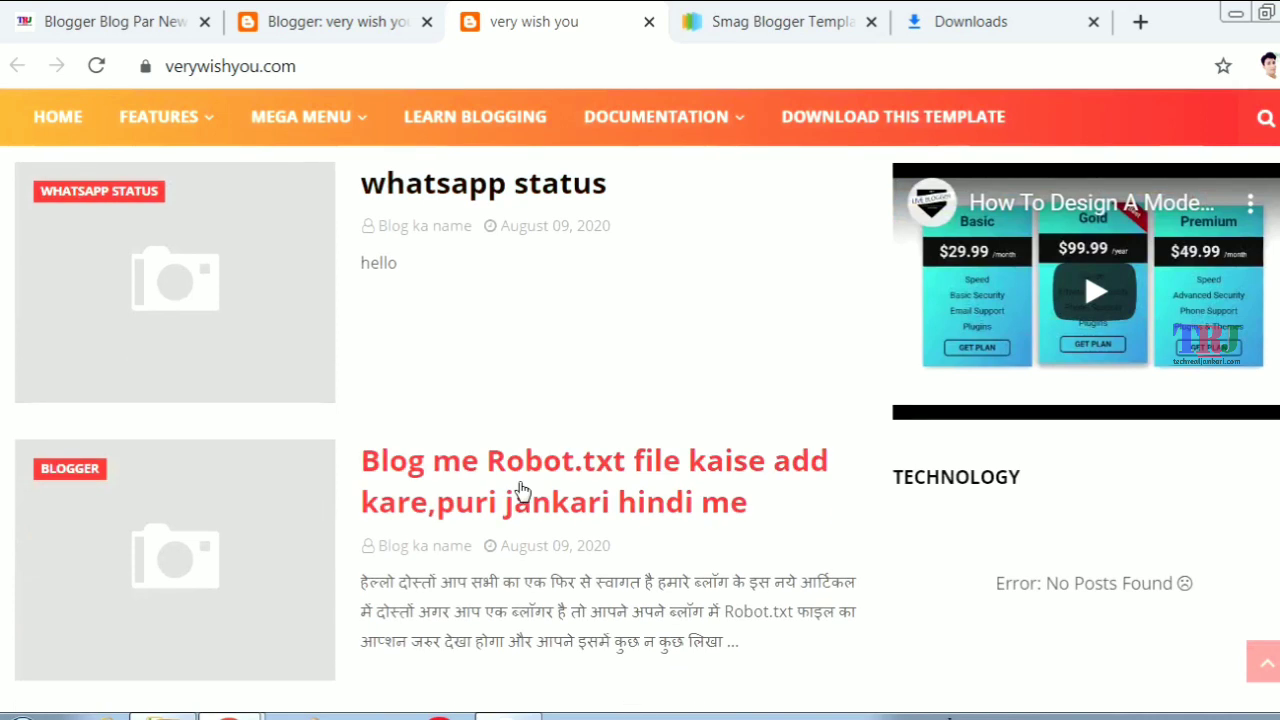
scroll(518, 489, up, 1)
scroll(518, 489, up, 2)
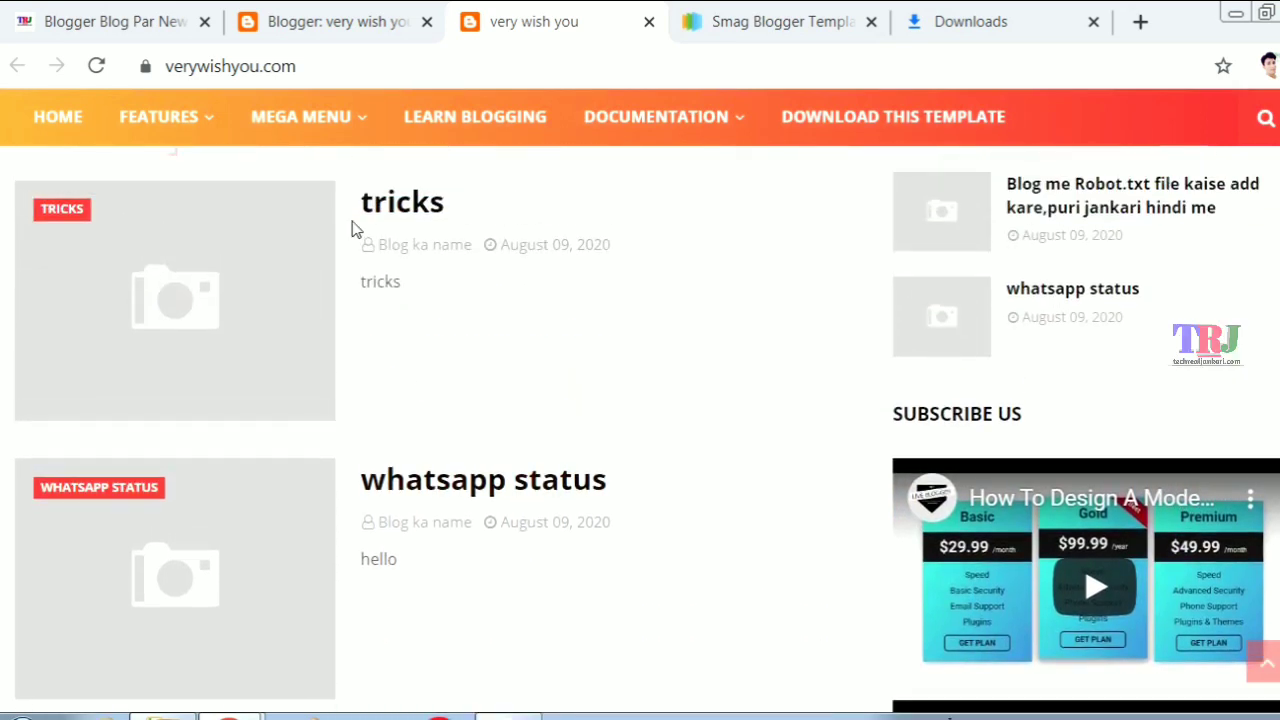
click(383, 205)
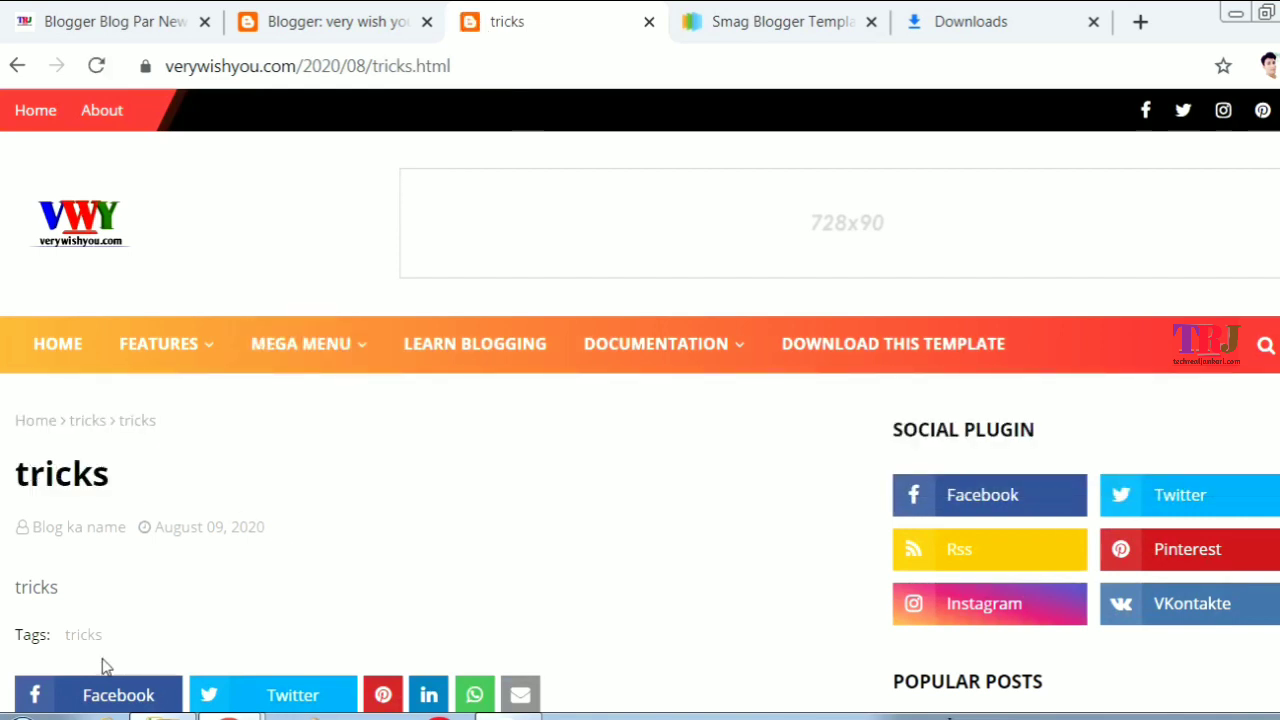
- Open the post's tricks label page and select its entire web address
click(78, 638)
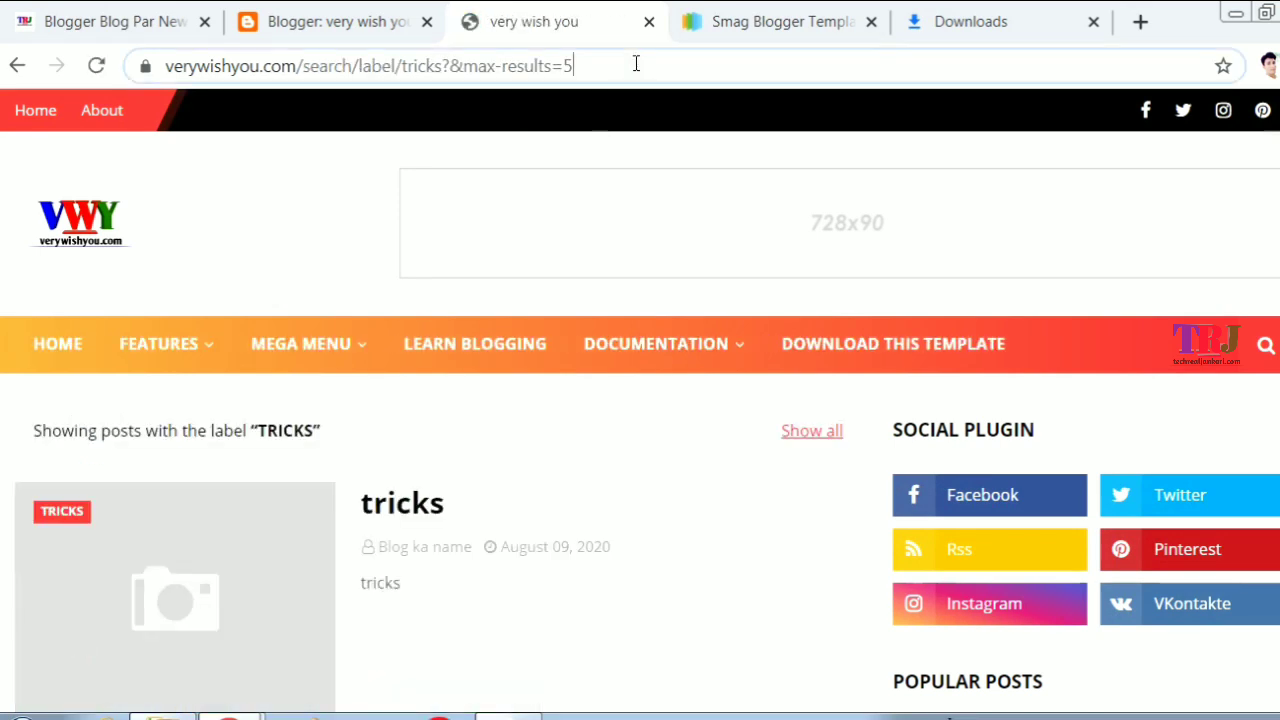
drag(634, 62, 210, 97)
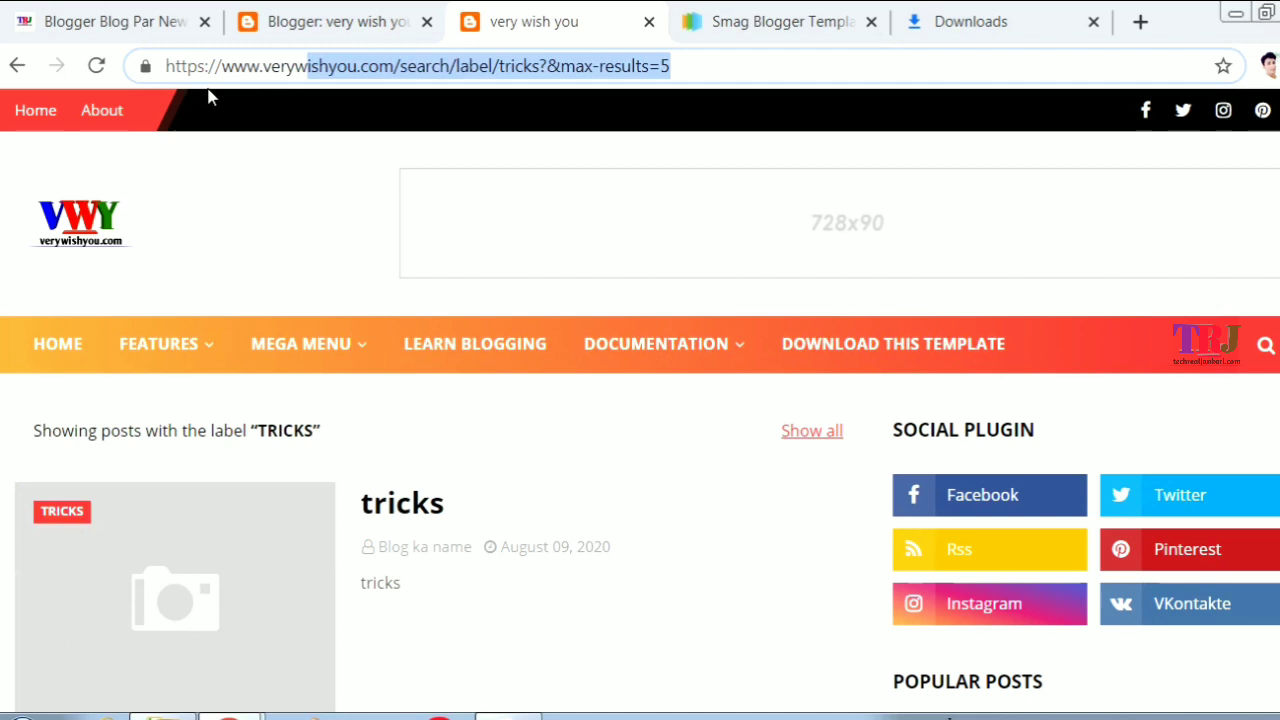
key(ctrl+a)
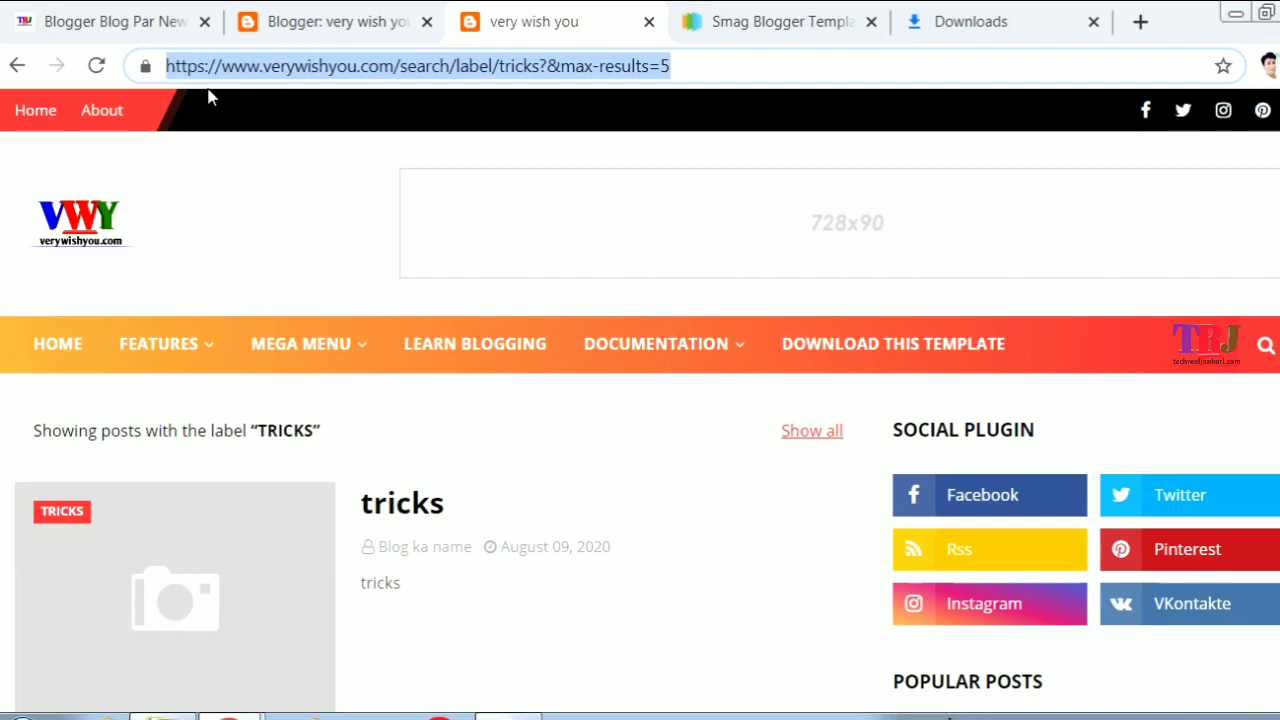
- Add a Main Menu link named Tricks using the copied tricks label page address, and save the link list and layout arrangement
click(358, 12)
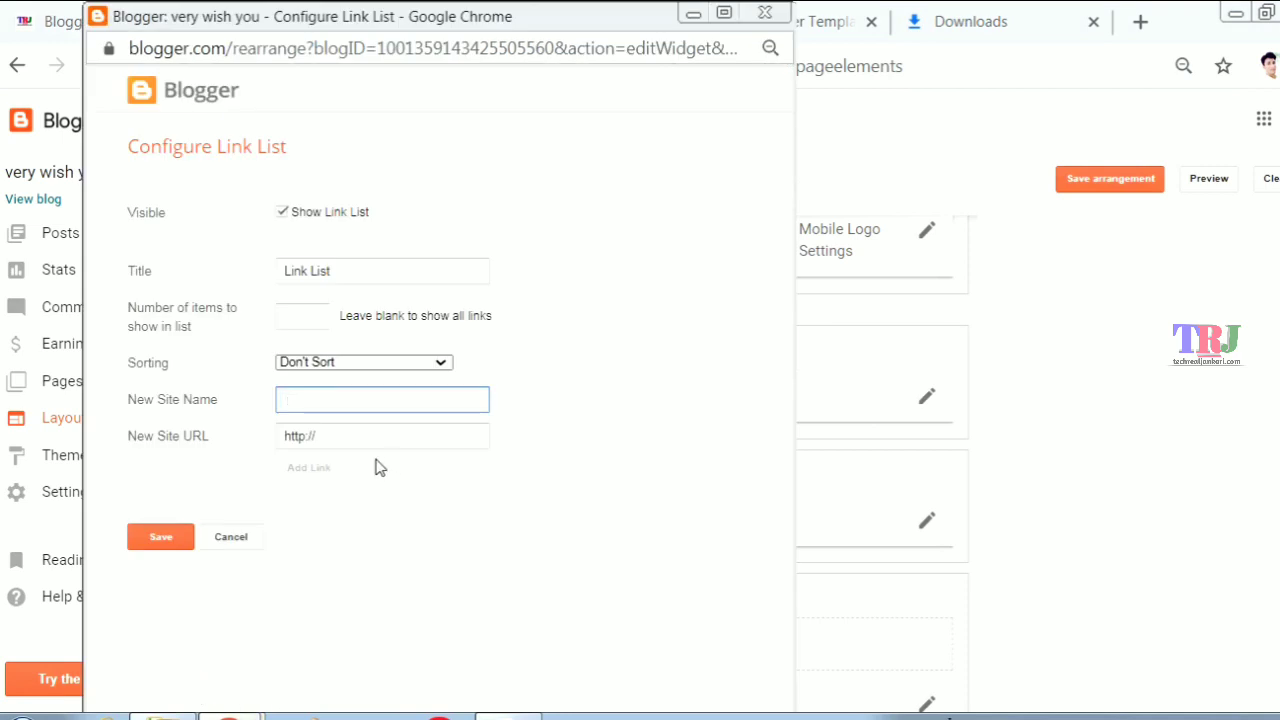
text(Tricks)
drag(352, 427, 243, 447)
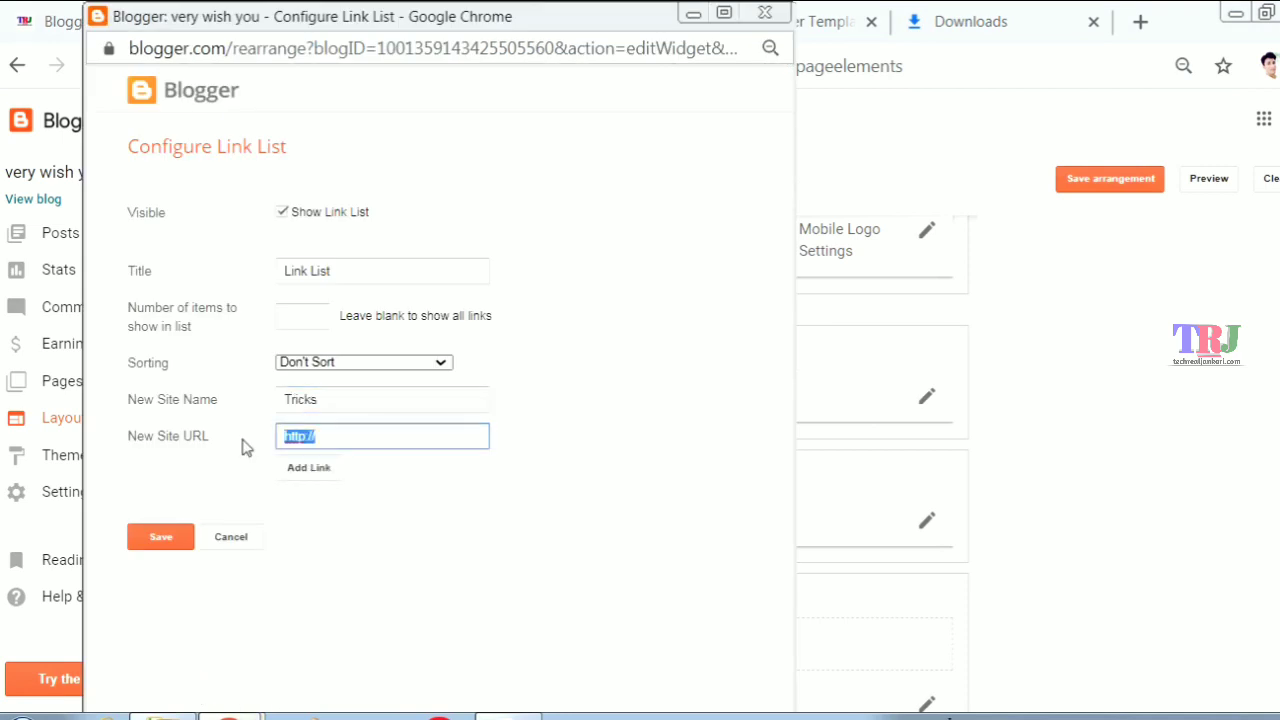
key(ctrl+v)
click(311, 470)
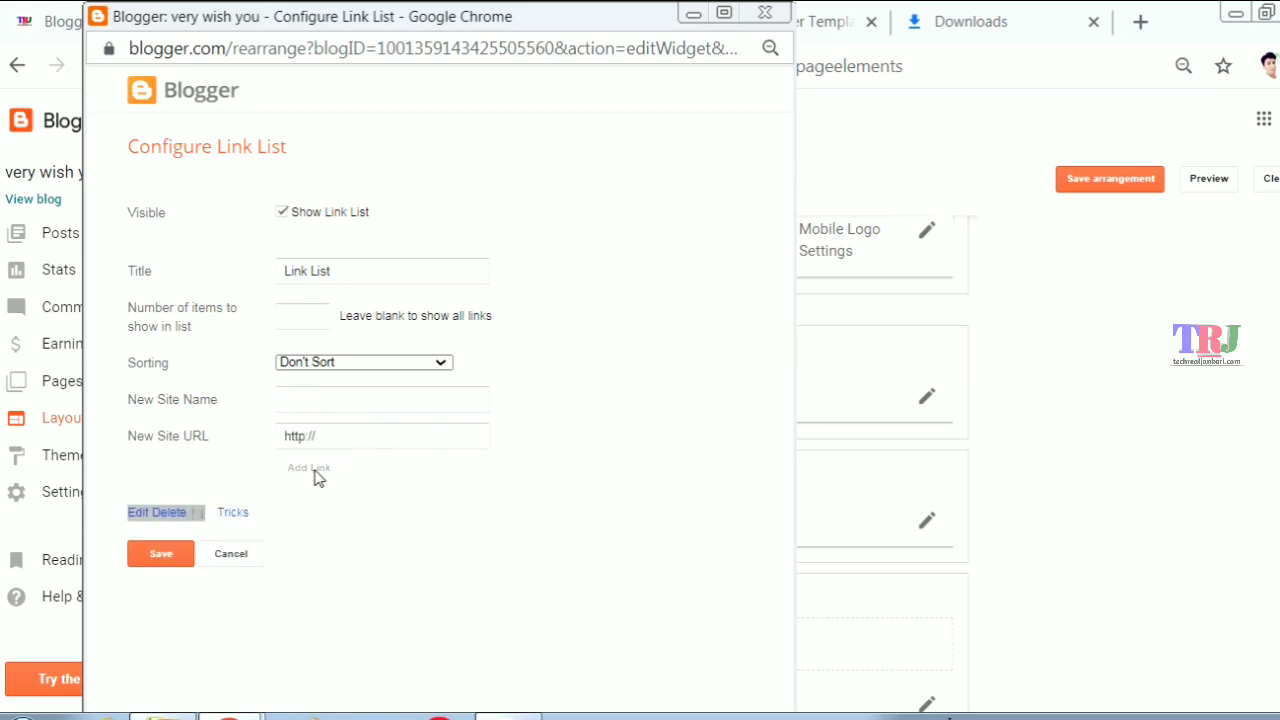
click(160, 552)
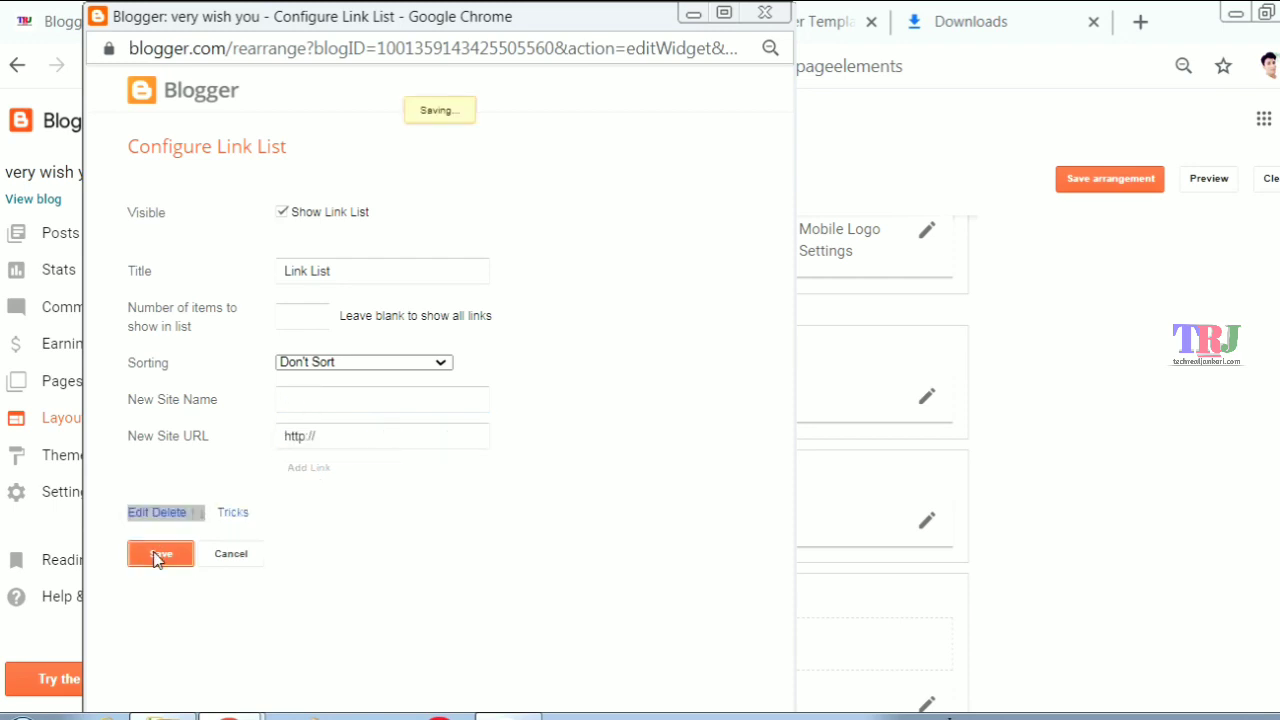
click(1106, 178)
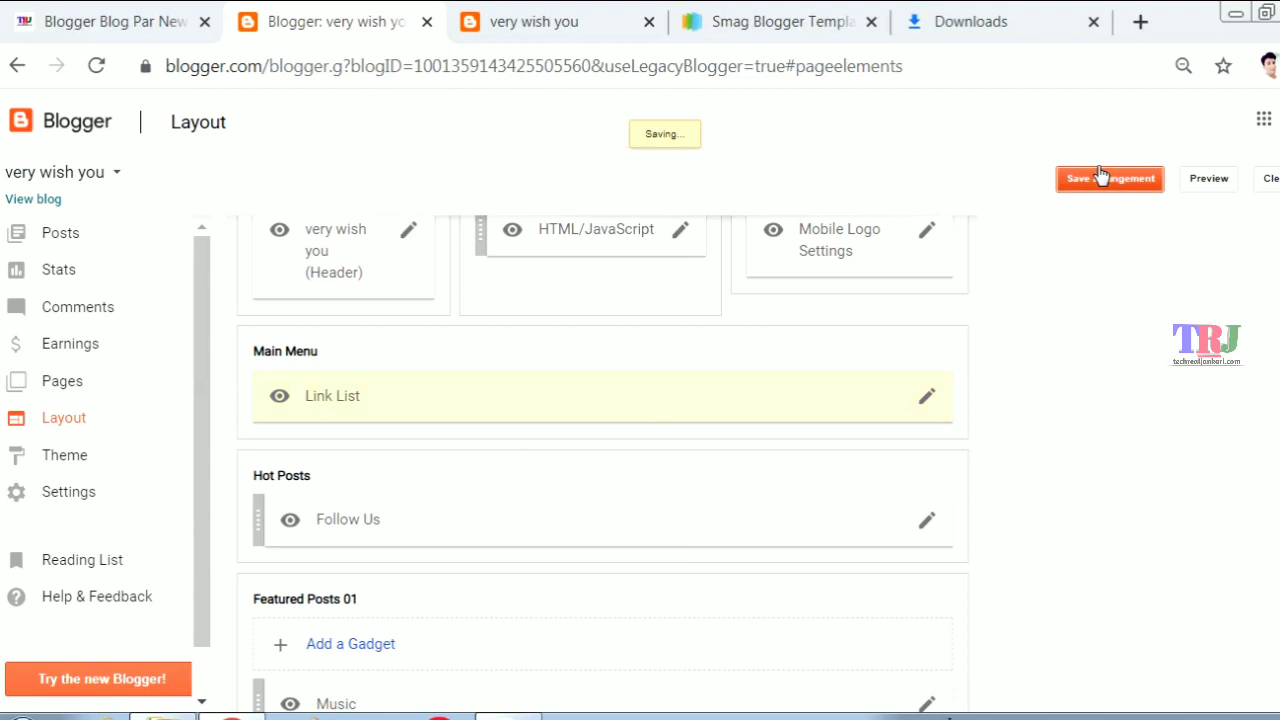
- View the live blog and open the Tricks menu link to check the label page
click(29, 196)
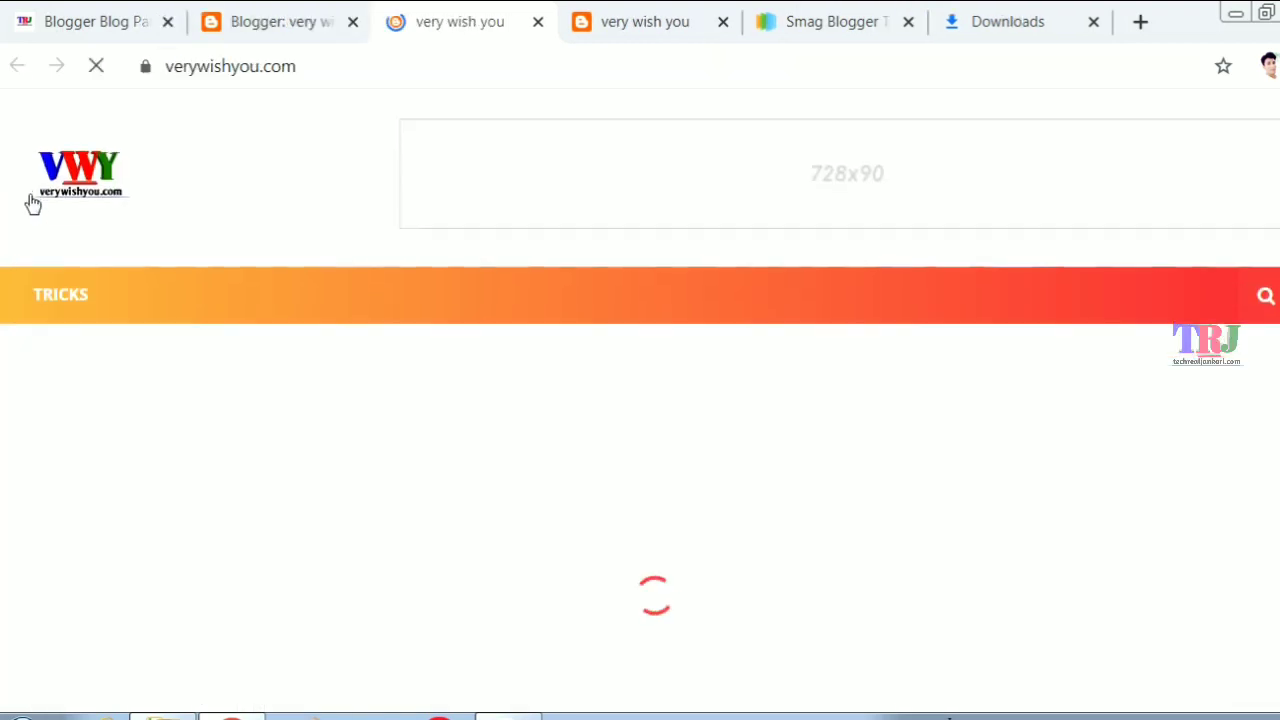
click(55, 297)
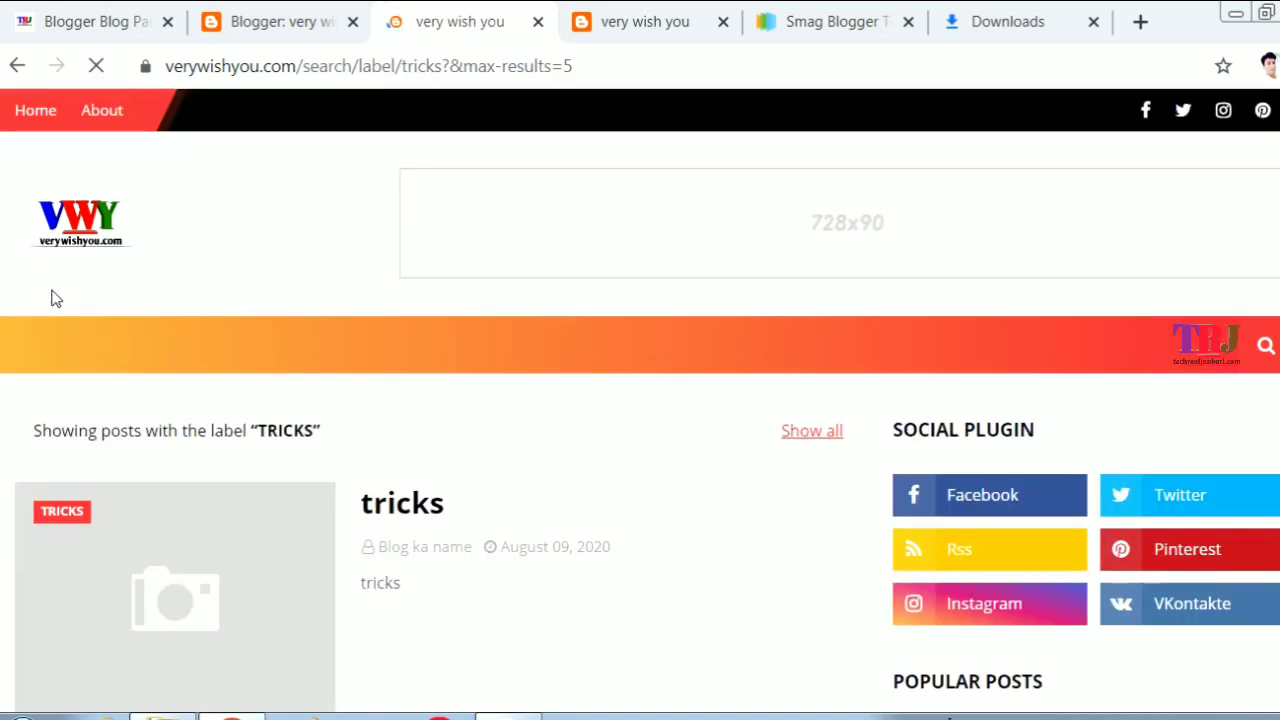
scroll(55, 298, down, 2)
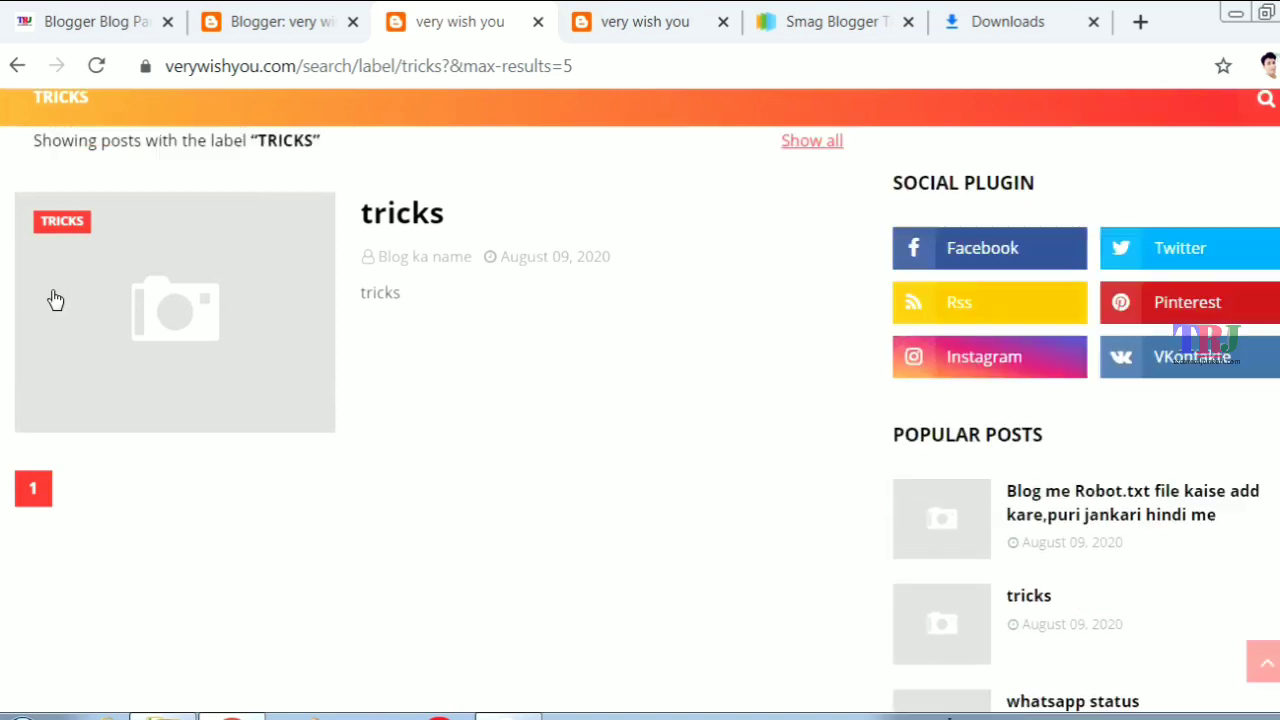
scroll(52, 297, up, 2)
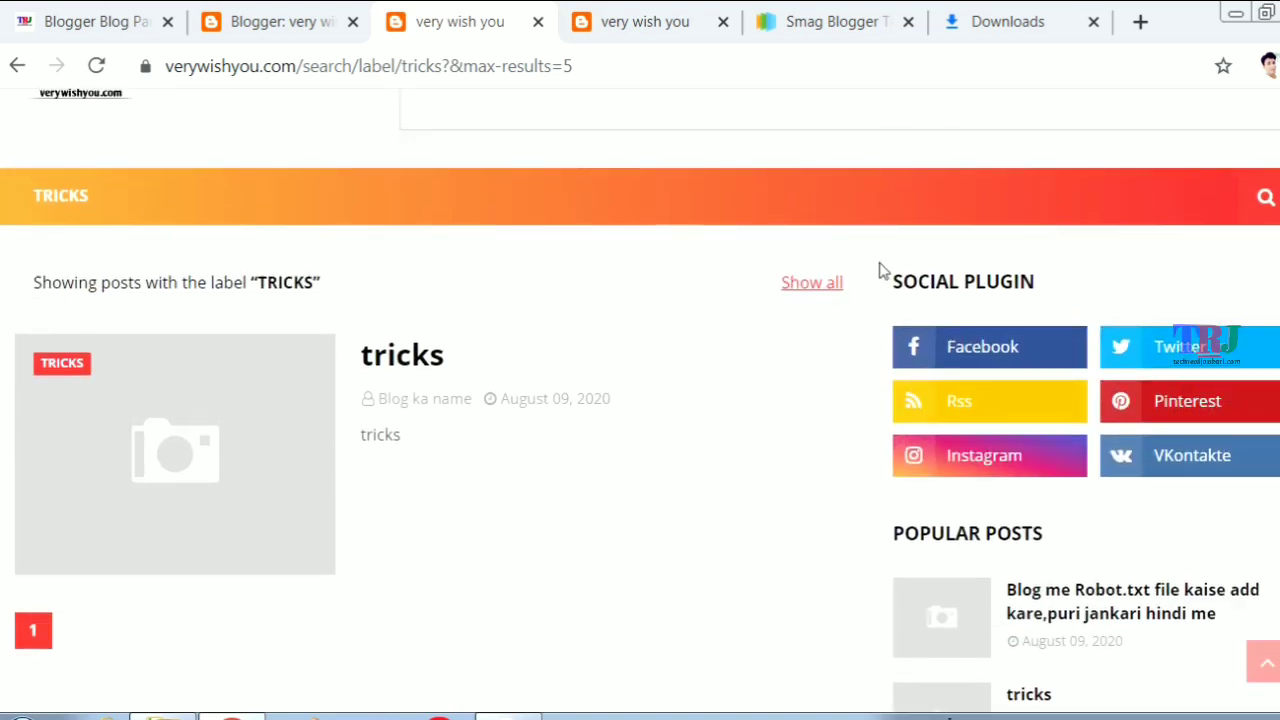
key(ctrl+a)
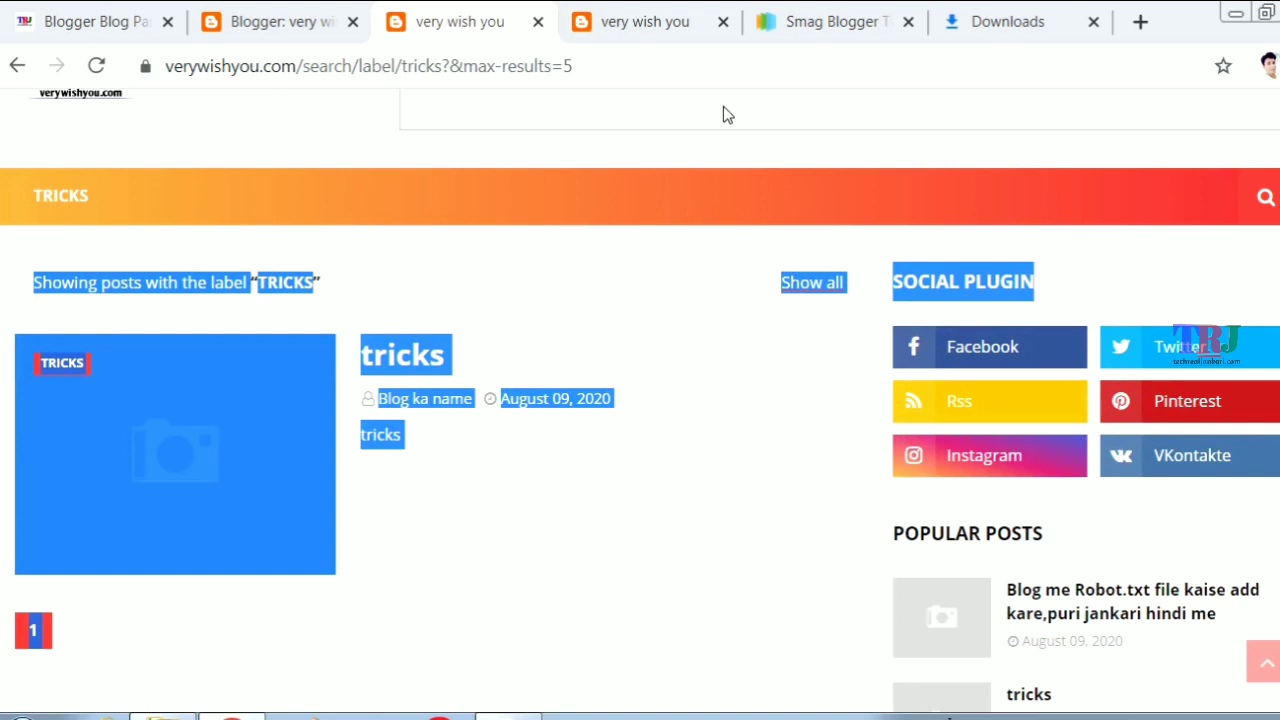
- Return to the Blogger layout, clear the facebook link's URL in the Social Plugin widget and save the widget
click(262, 12)
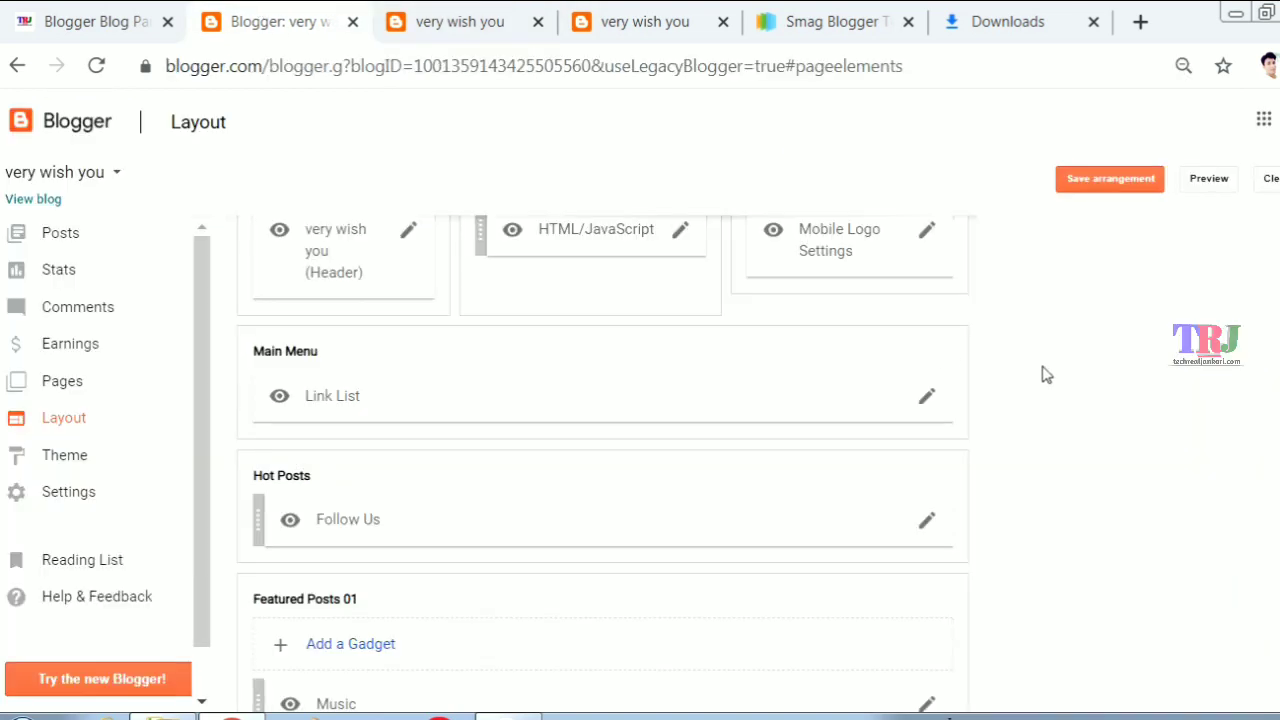
scroll(603, 465, down, 15)
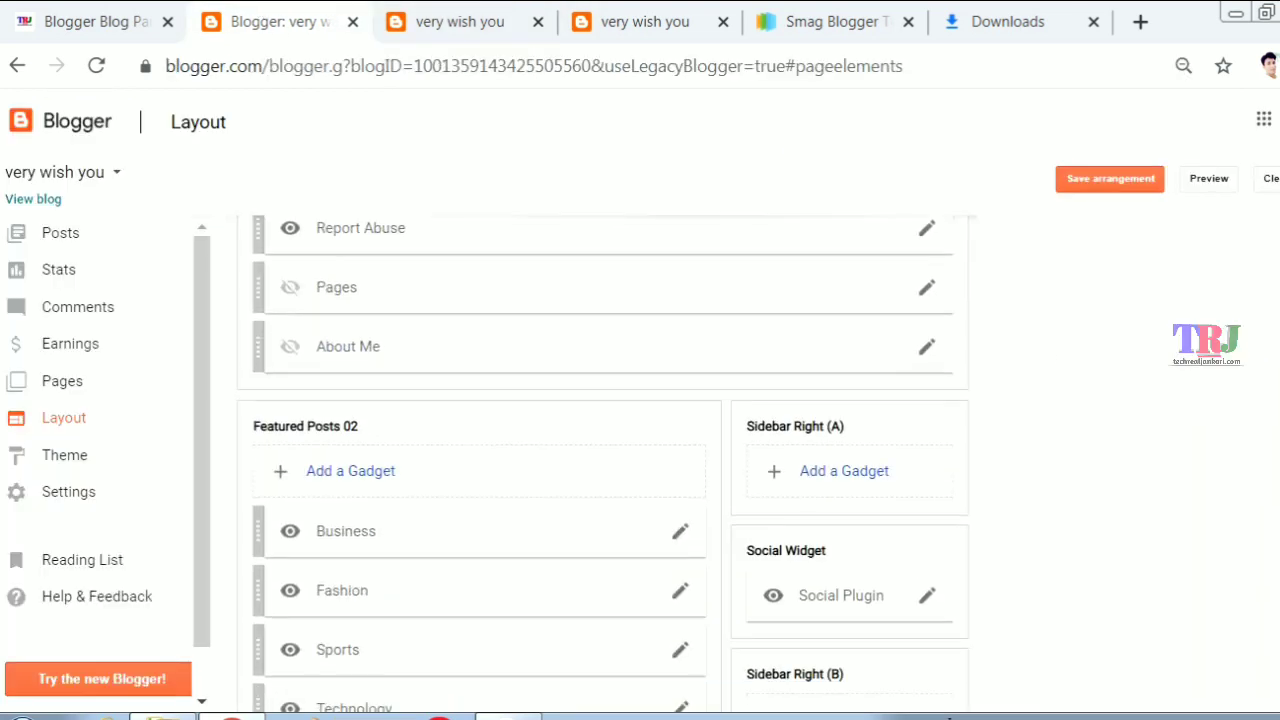
scroll(1191, 474, down, 1)
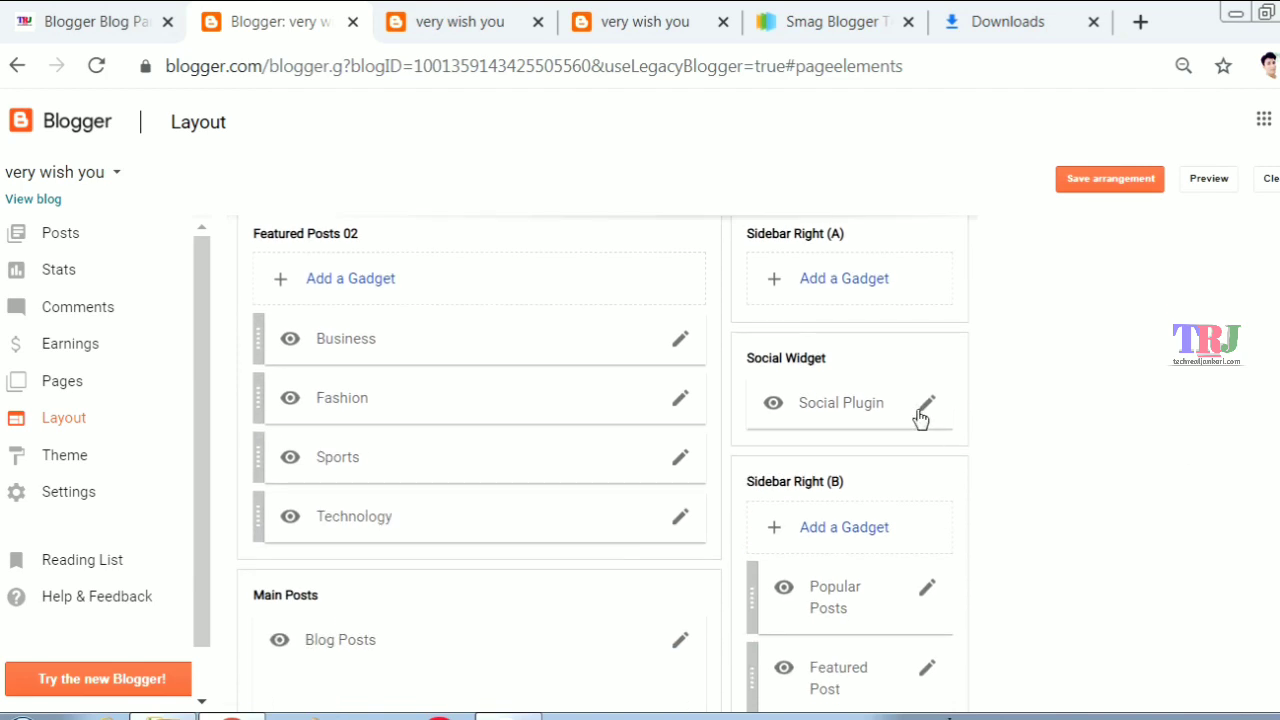
click(921, 418)
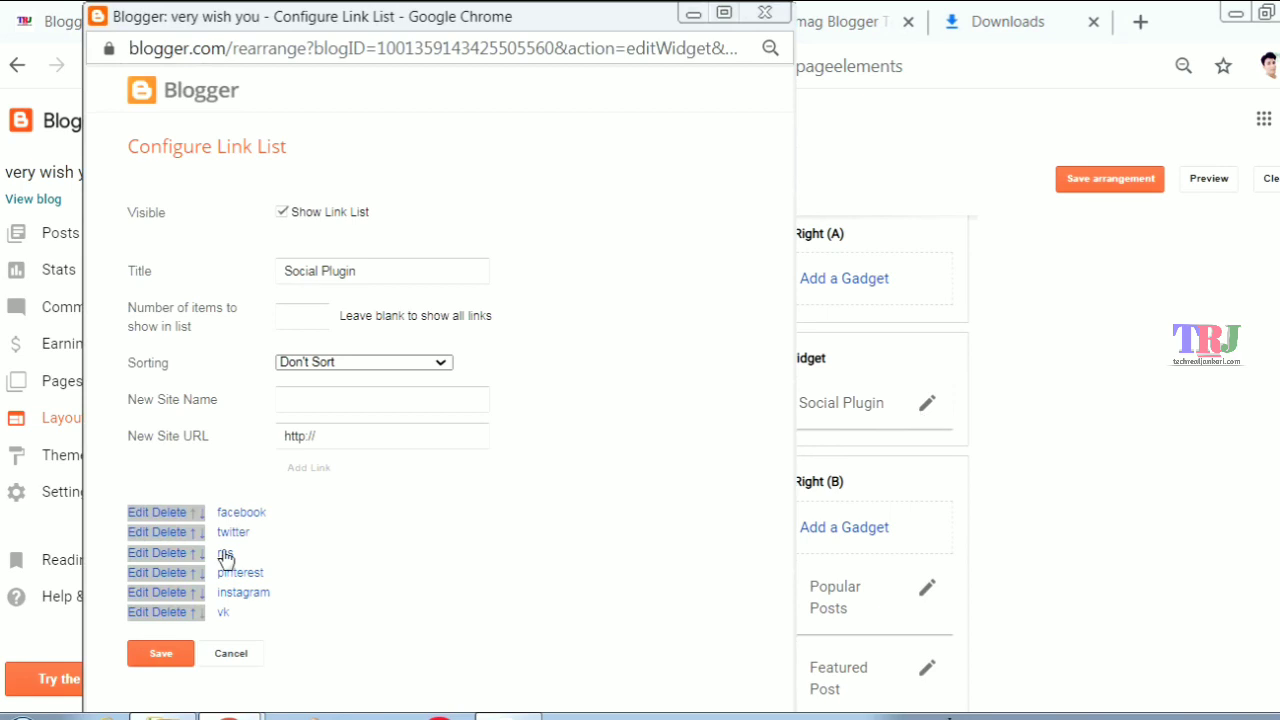
click(136, 514)
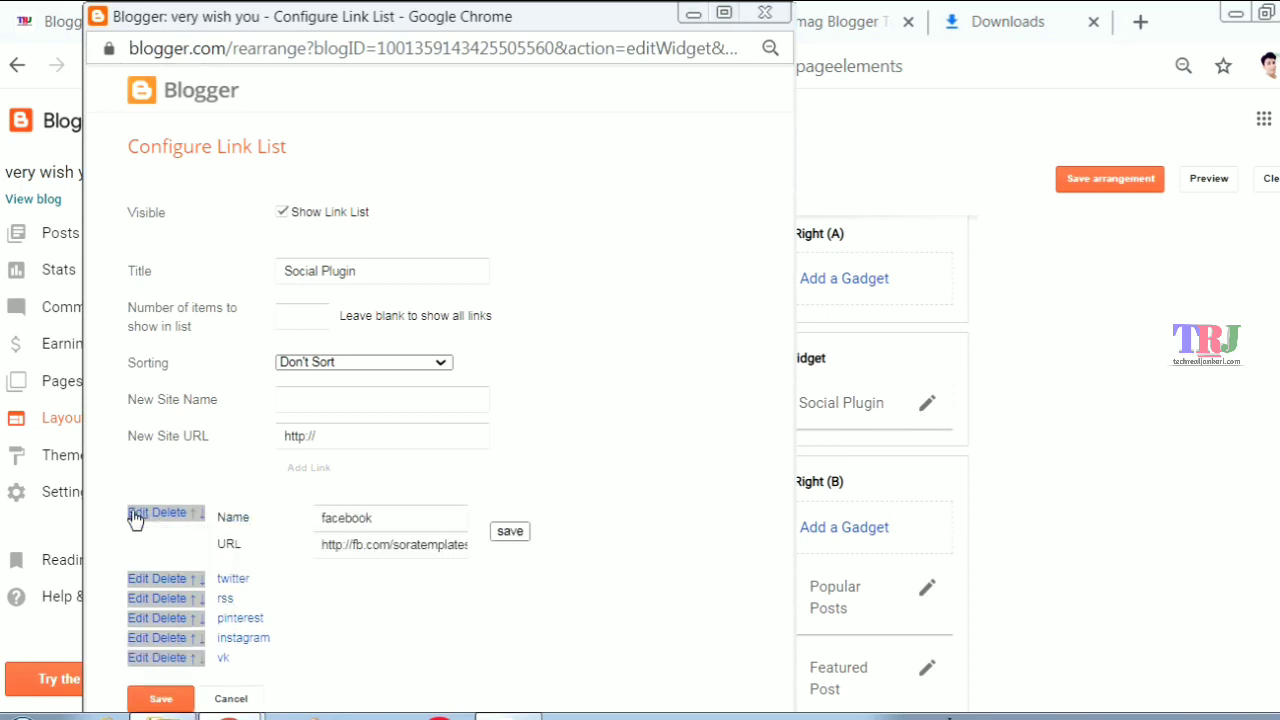
click(320, 545)
key(ctrl+a)
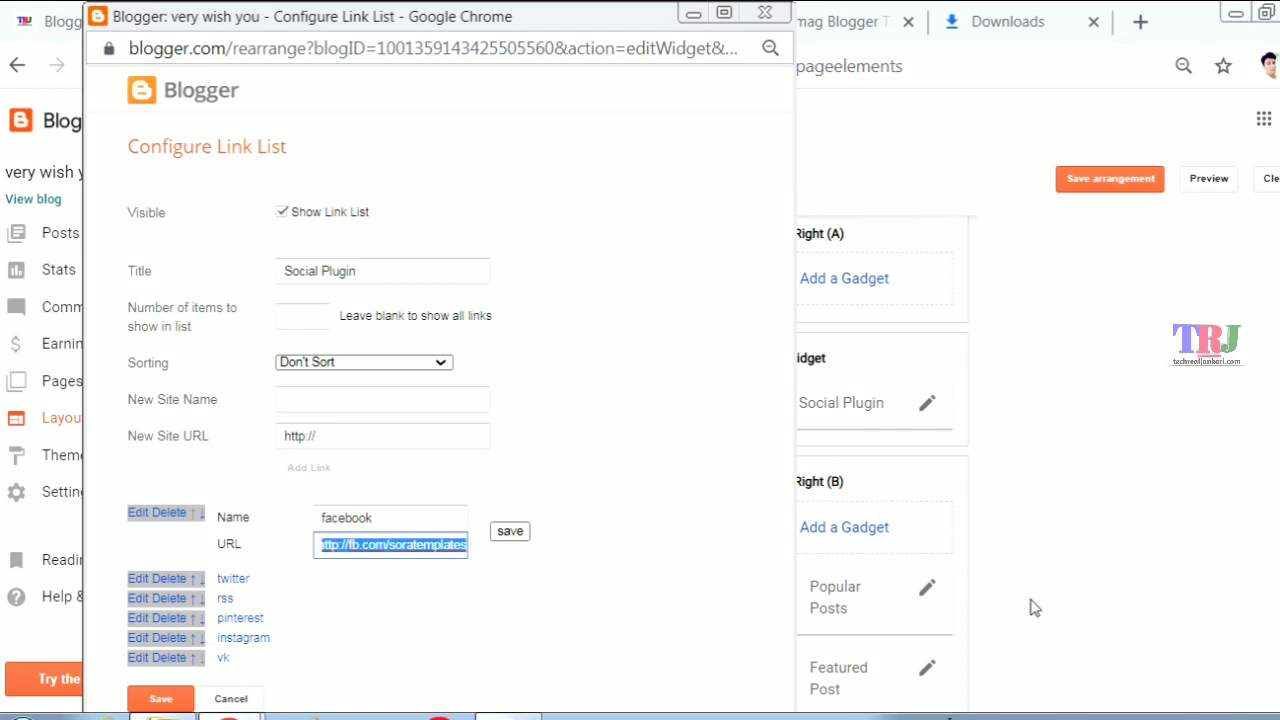
key(BackSpace)
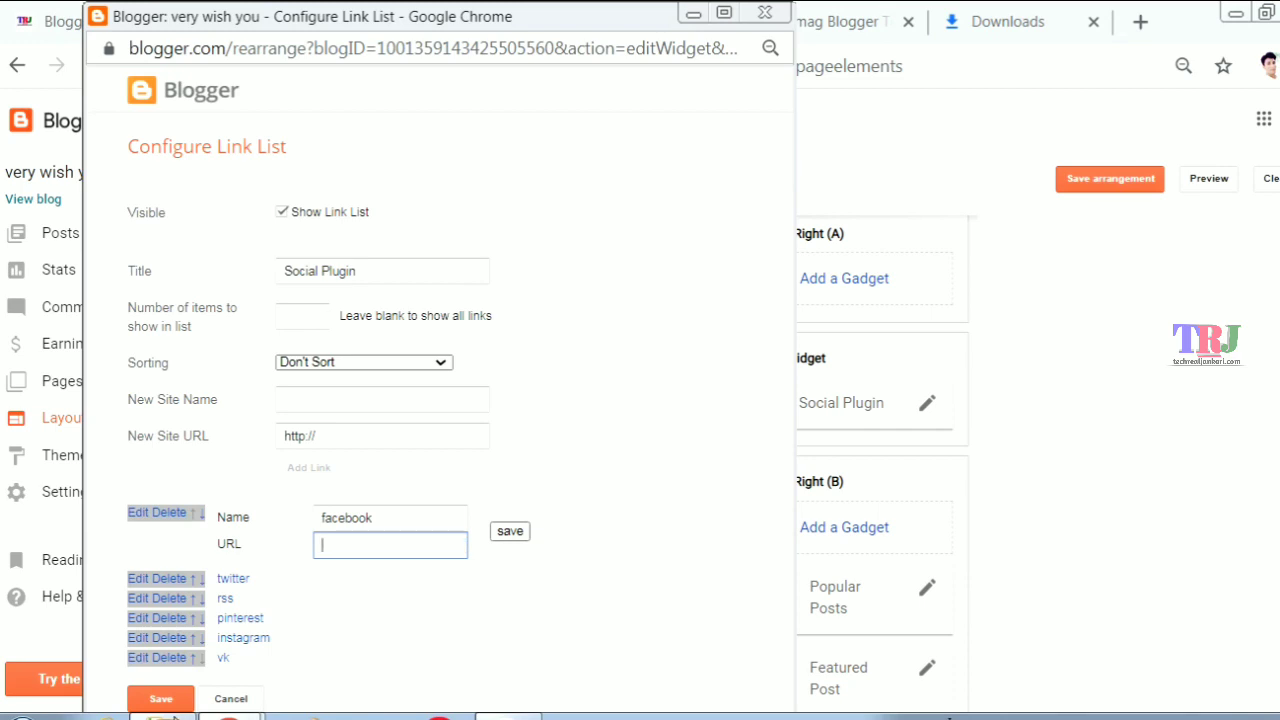
click(155, 700)
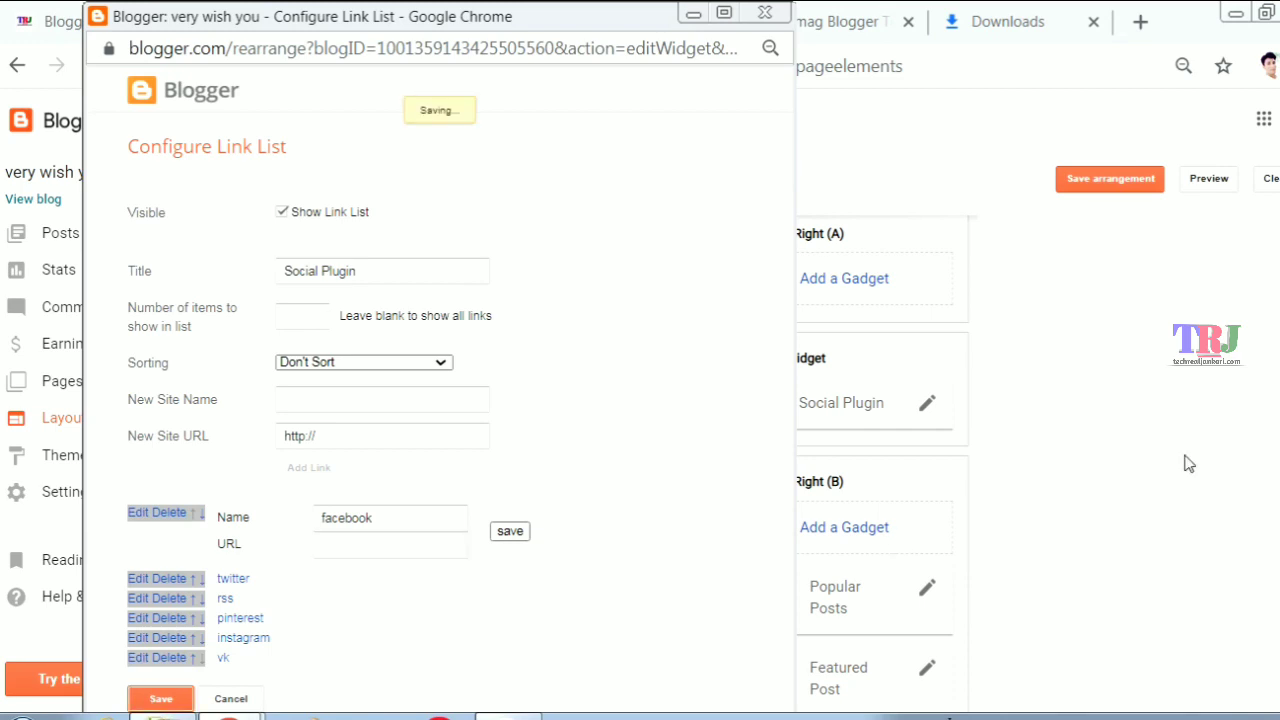
- Remove the Random Posts gadget from Section (Left) of the layout
scroll(604, 464, down, 8)
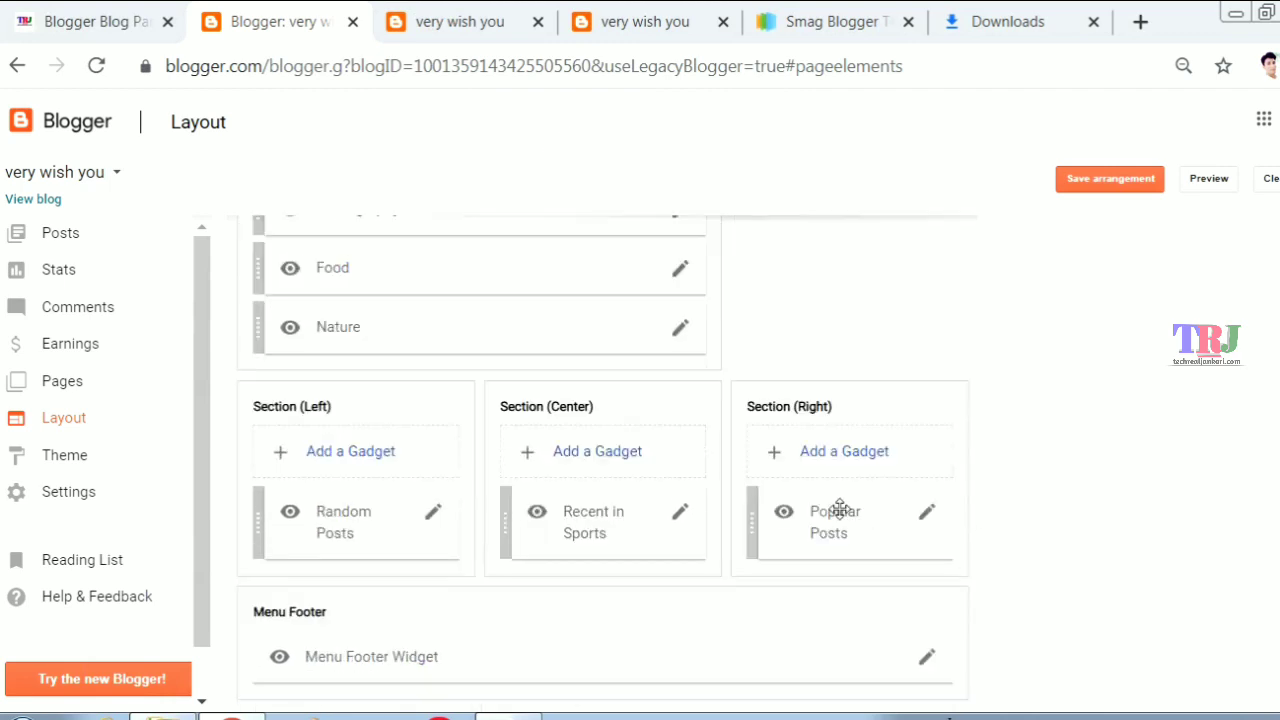
click(431, 513)
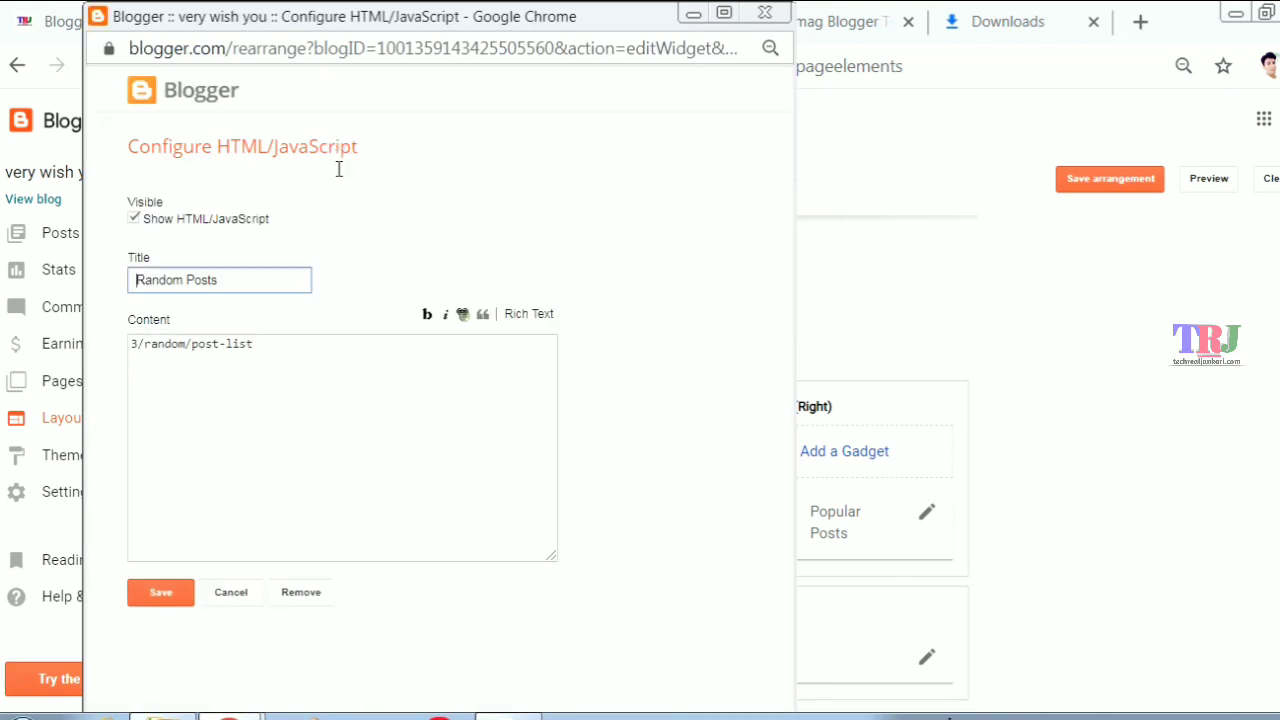
click(300, 593)
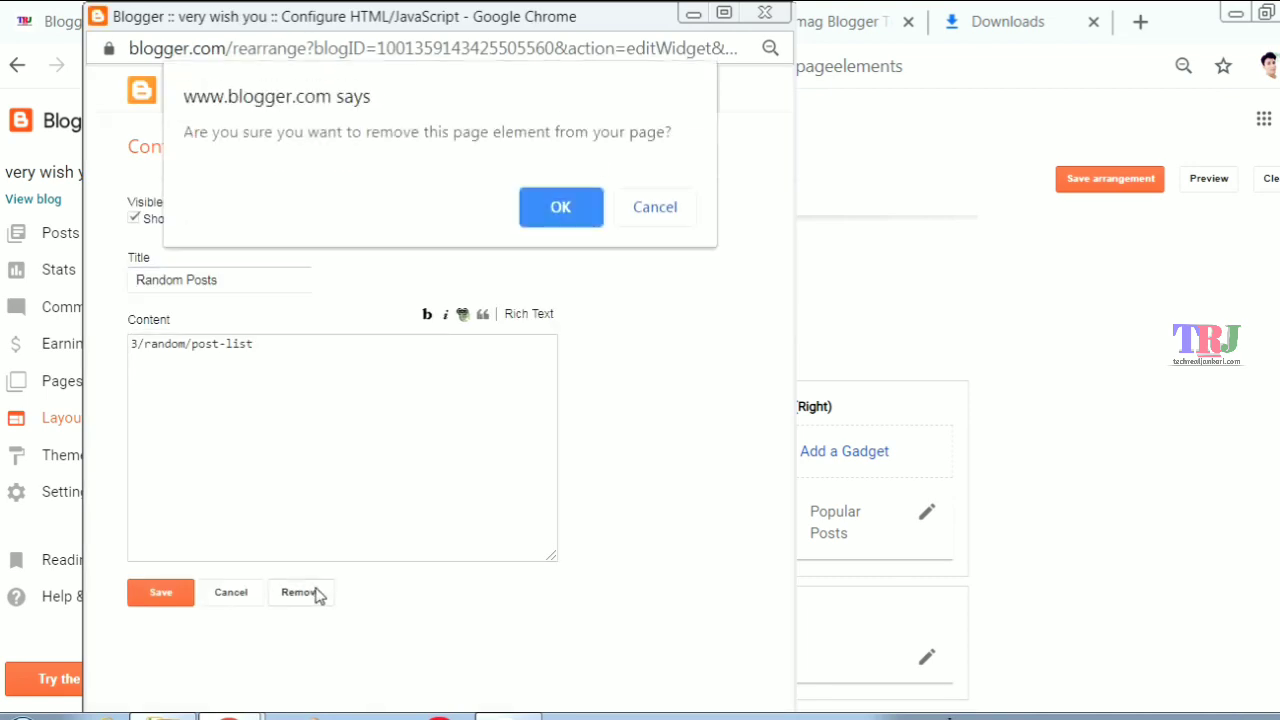
click(540, 207)
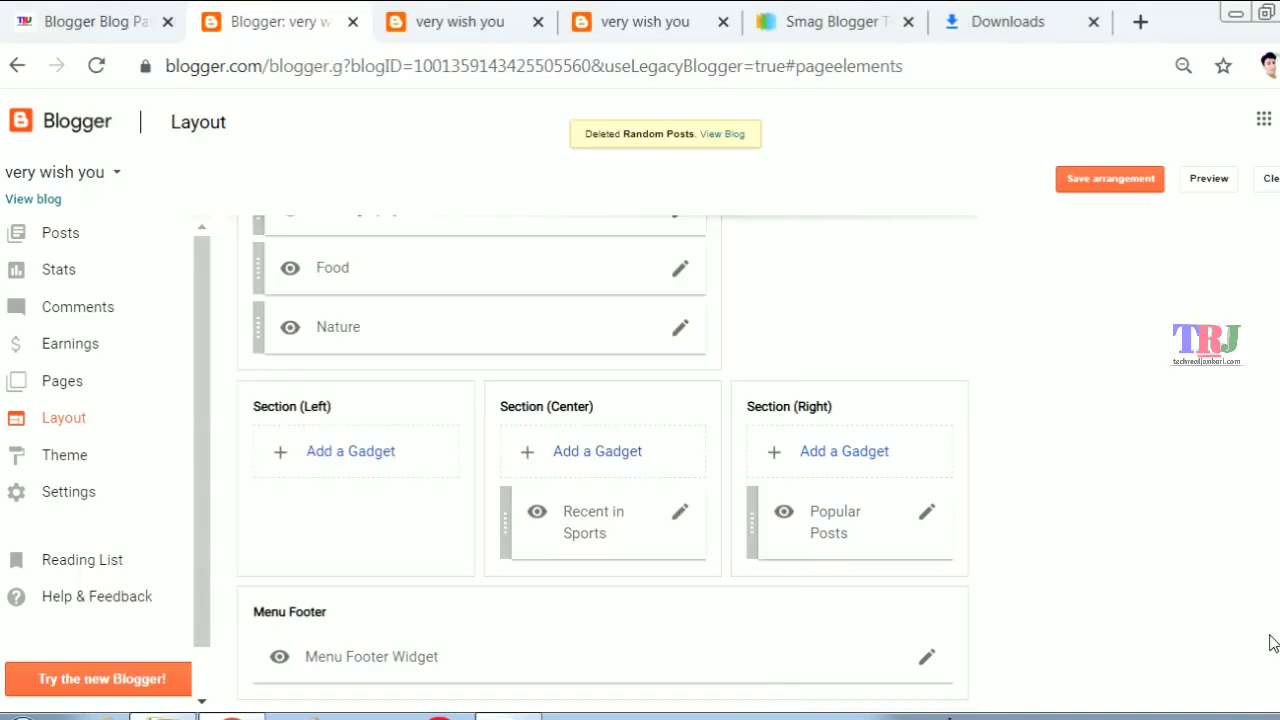
- Examine the footer sections on the live blog's tricks label page and return to the Blogger layout
click(450, 14)
scroll(450, 9, down, 8)
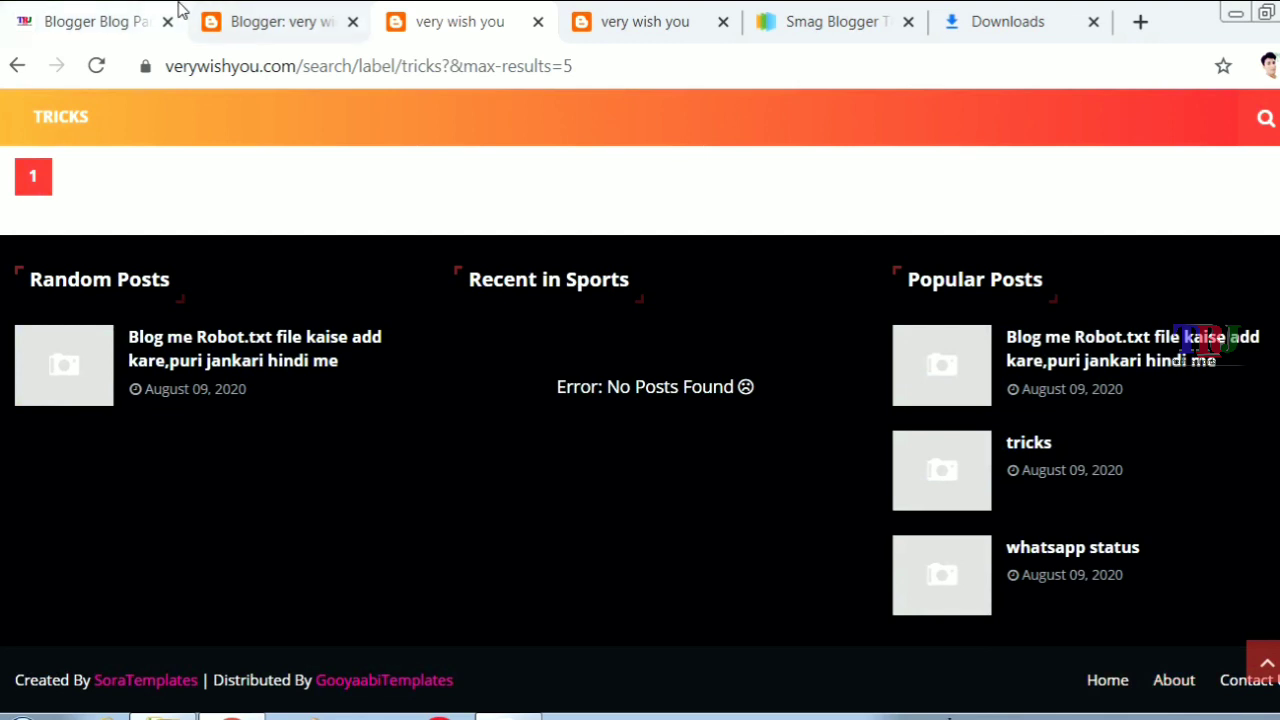
click(292, 12)
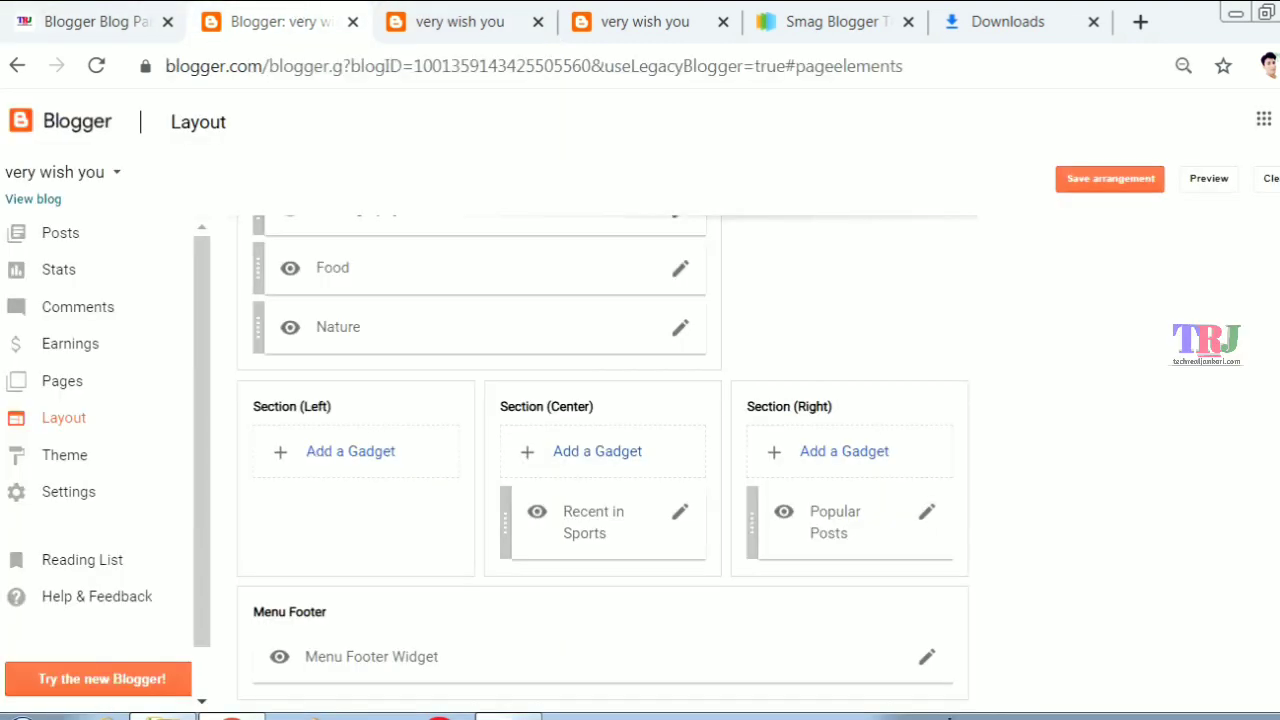
- Clear the About link's URL in the Menu Footer Widget, and save the link, the widget and the layout arrangement
click(926, 662)
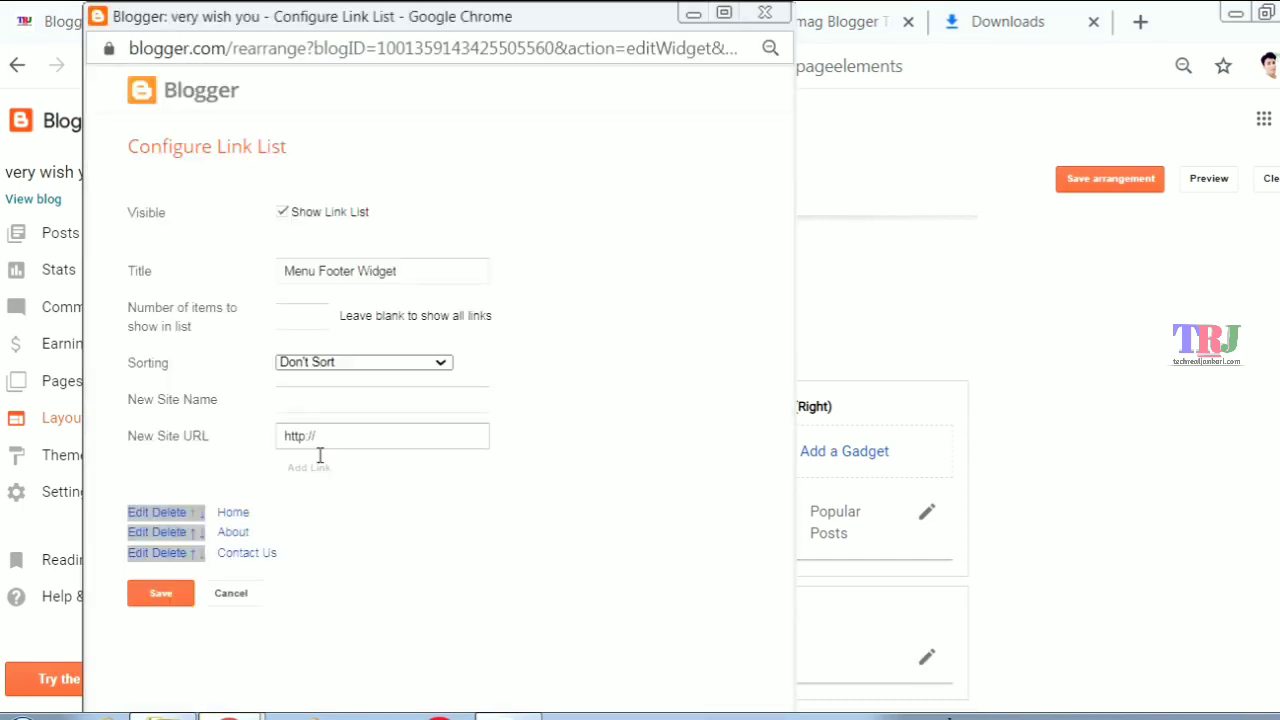
click(144, 533)
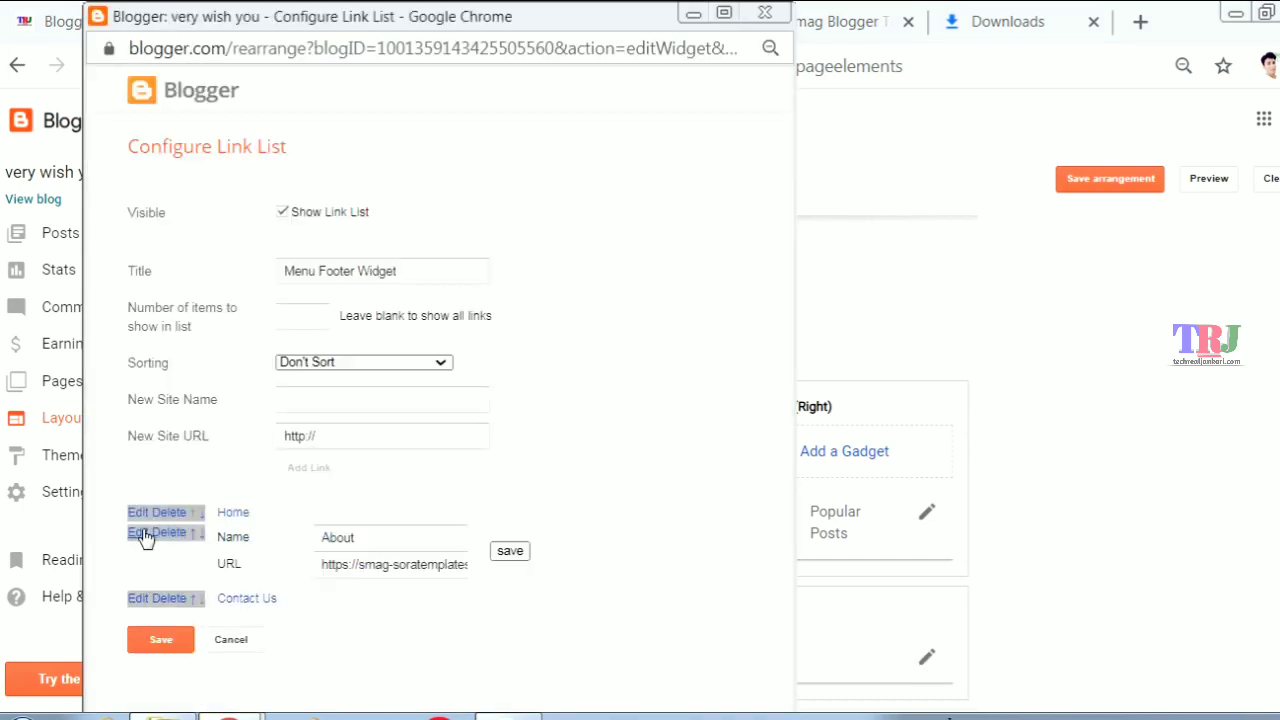
click(317, 564)
double_click(318, 564)
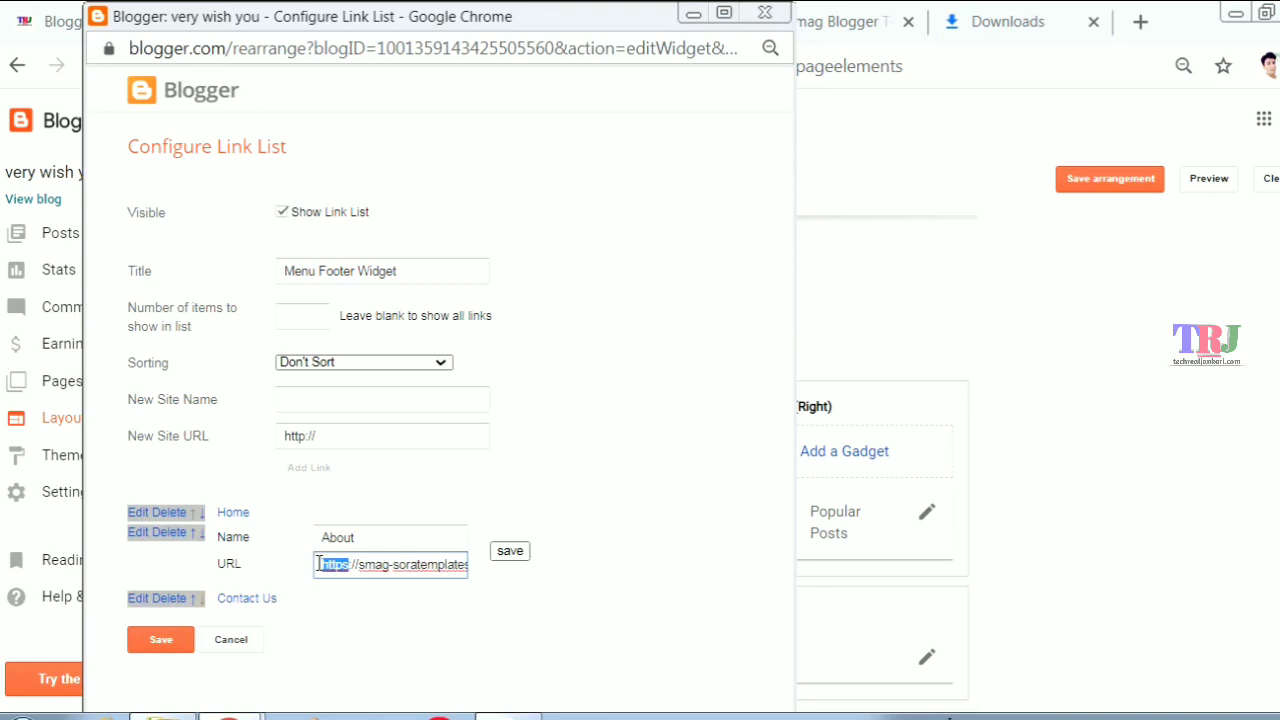
drag(318, 564, 686, 624)
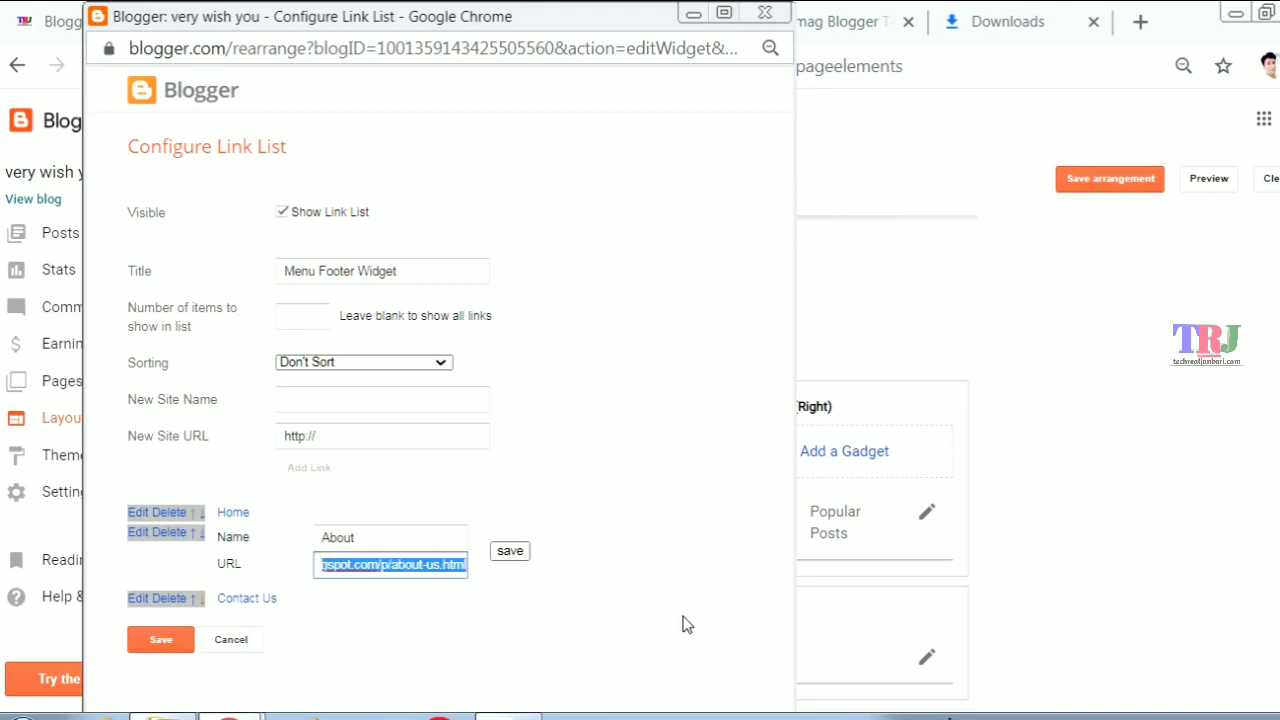
key(BackSpace)
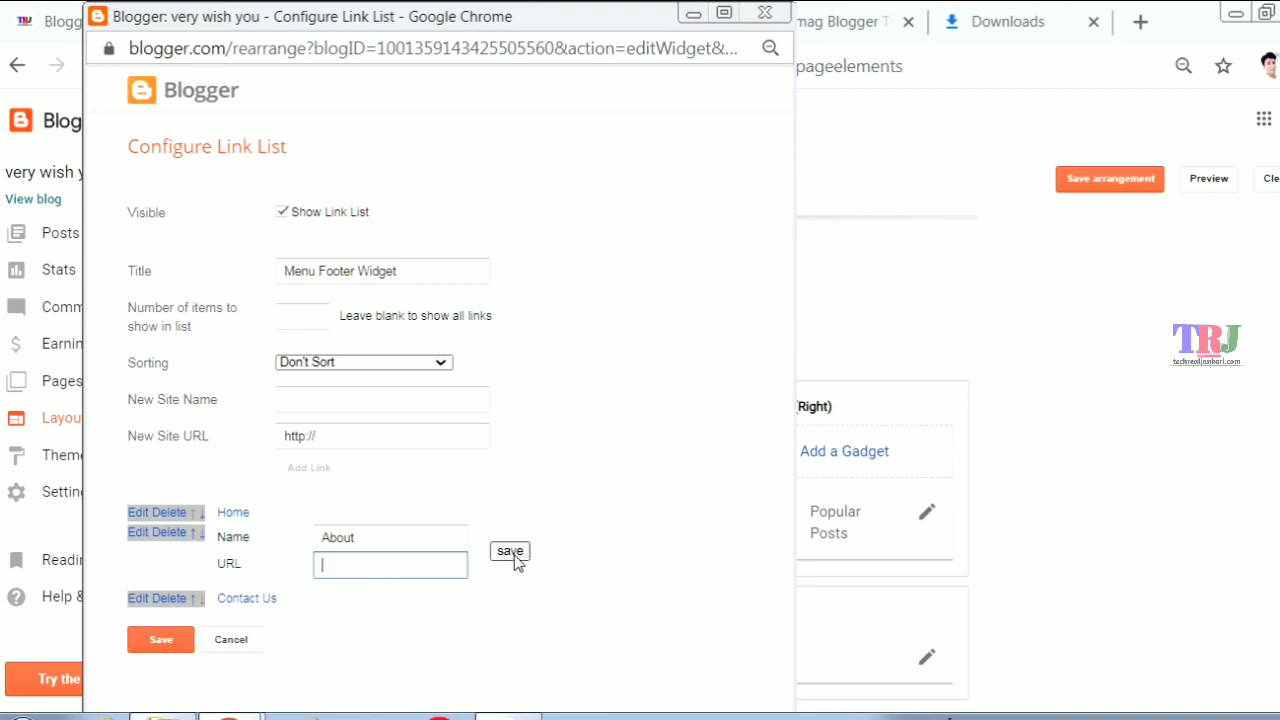
click(512, 553)
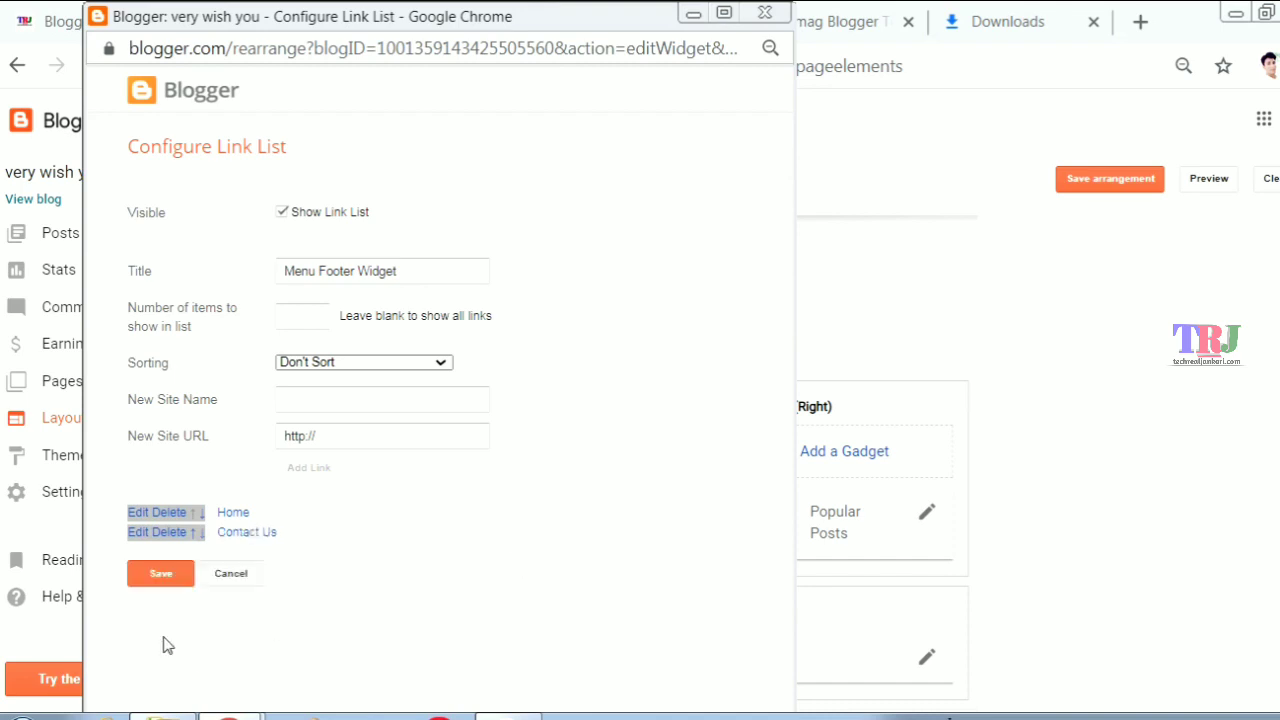
click(146, 576)
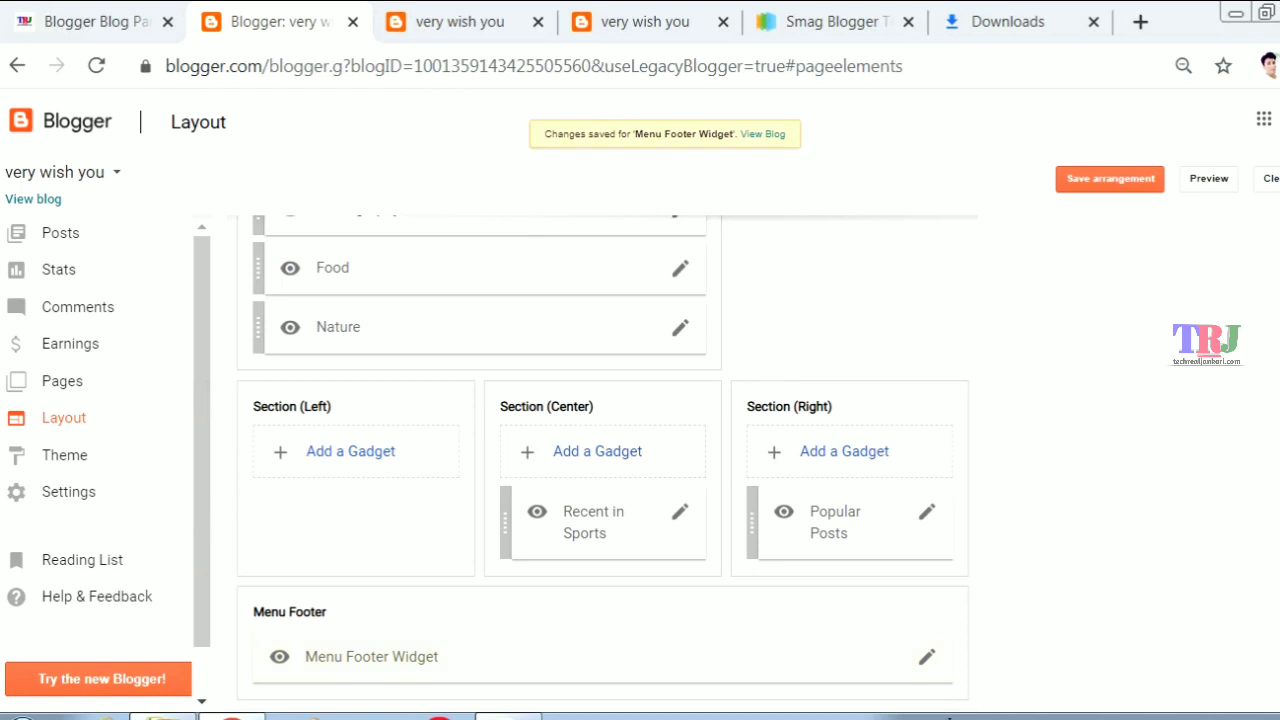
click(1113, 178)
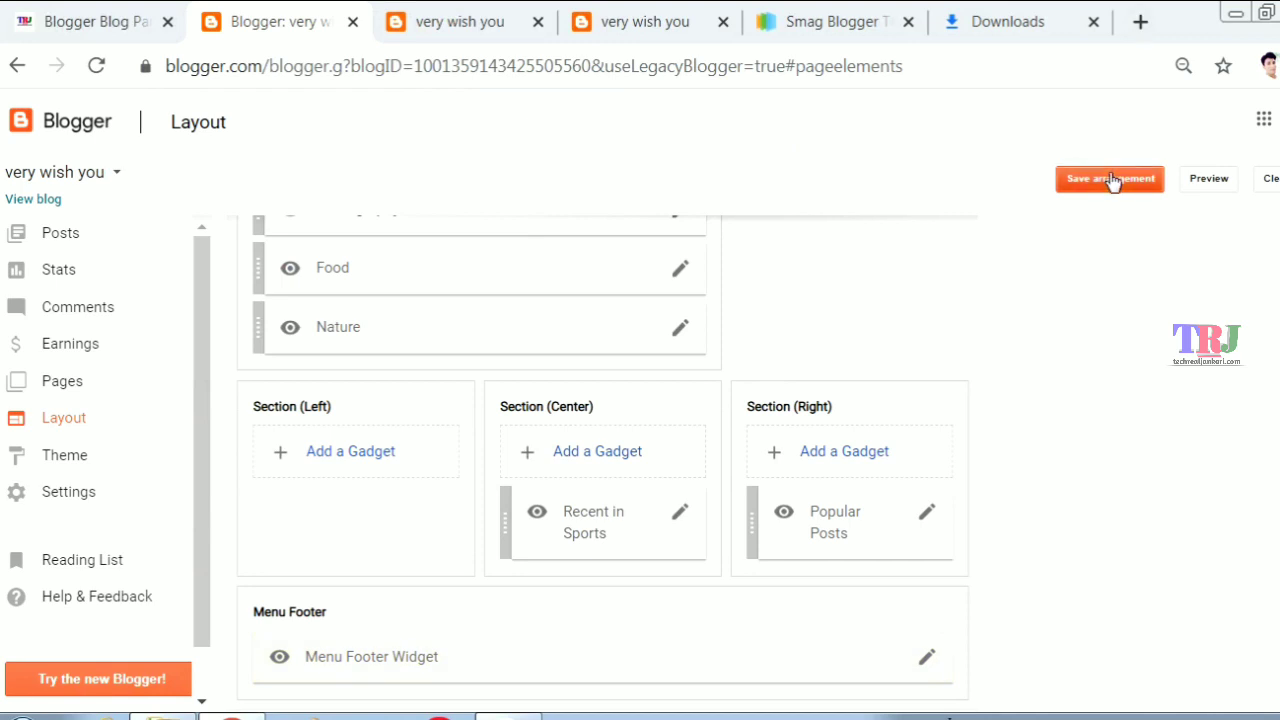
- Open the list of all the blog's posts
drag(1279, 620, 1279, 230)
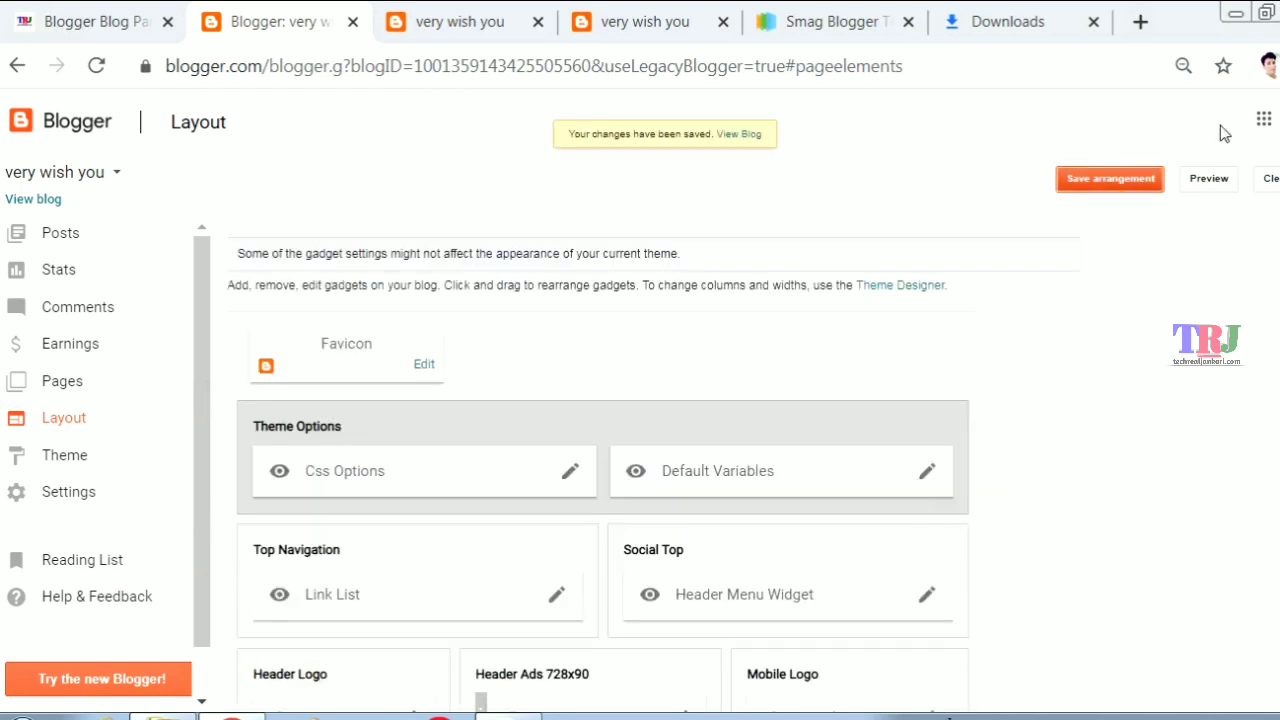
click(60, 235)
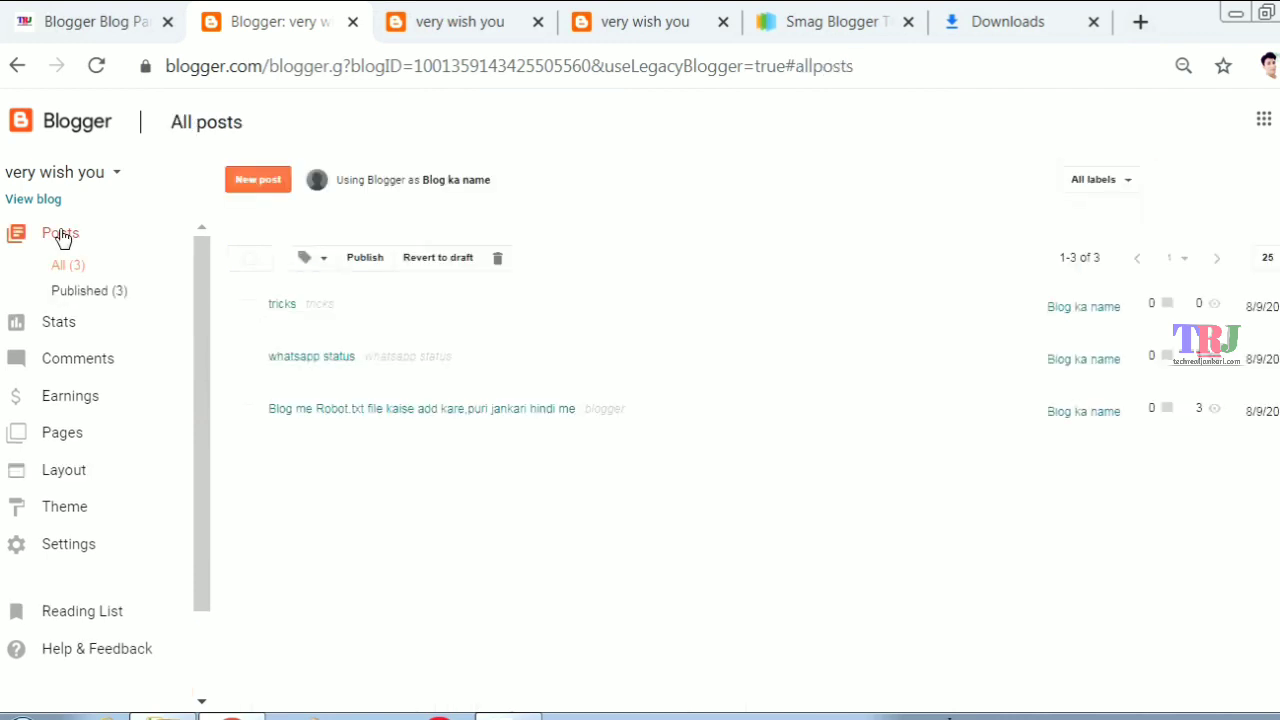